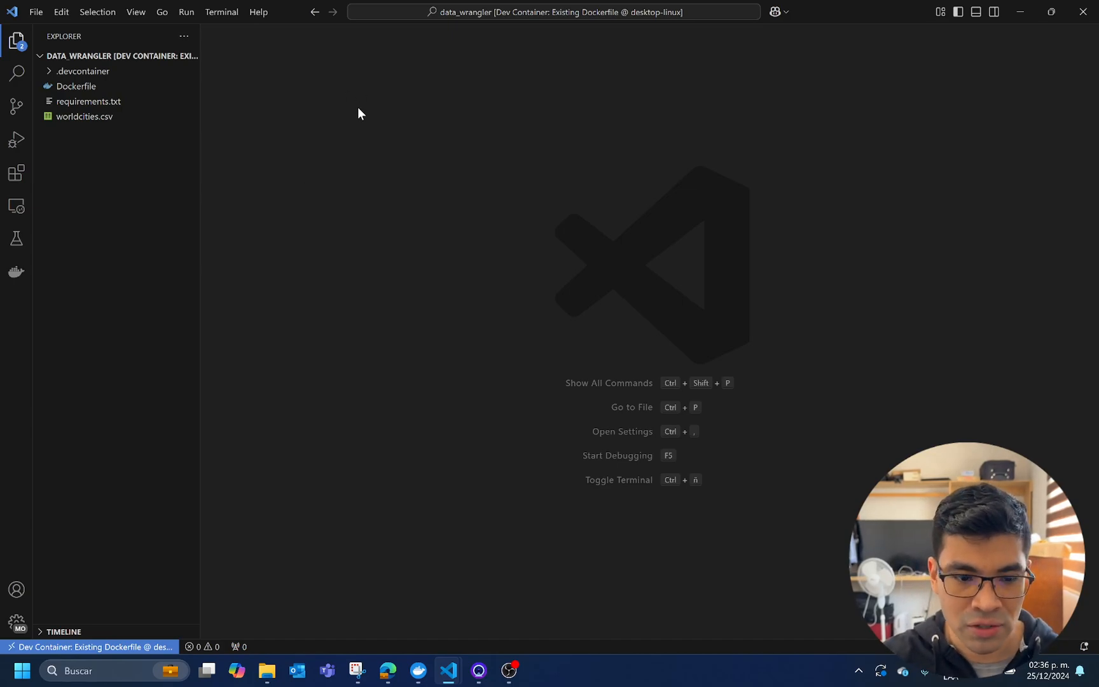
Look up the Data Wrangler extension by Microsoft in the extensions marketplace and view its details page
key("ctrl+shift+x")
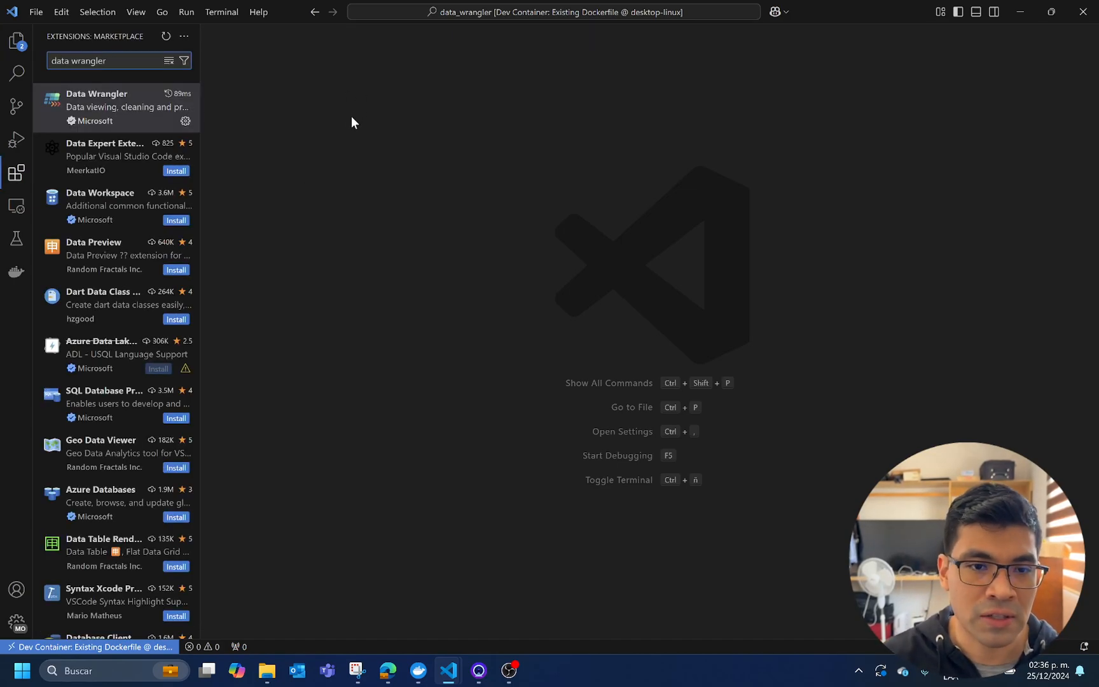
left_click(140, 129)
left_click_drag(525, 74, 402, 79)
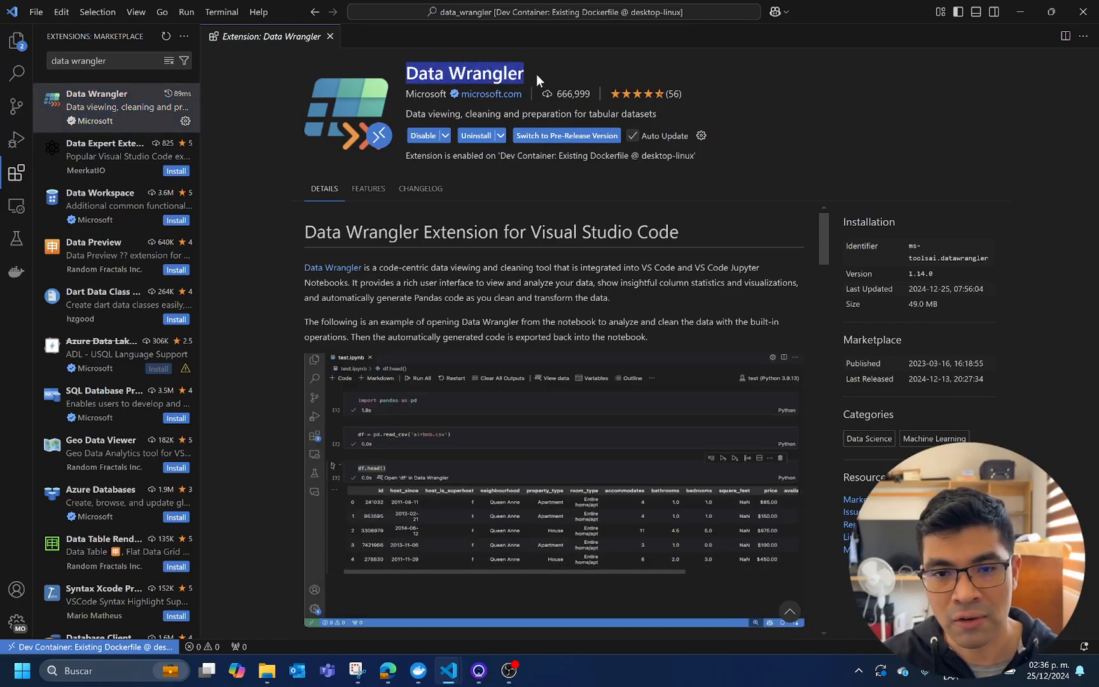
left_click(330, 37)
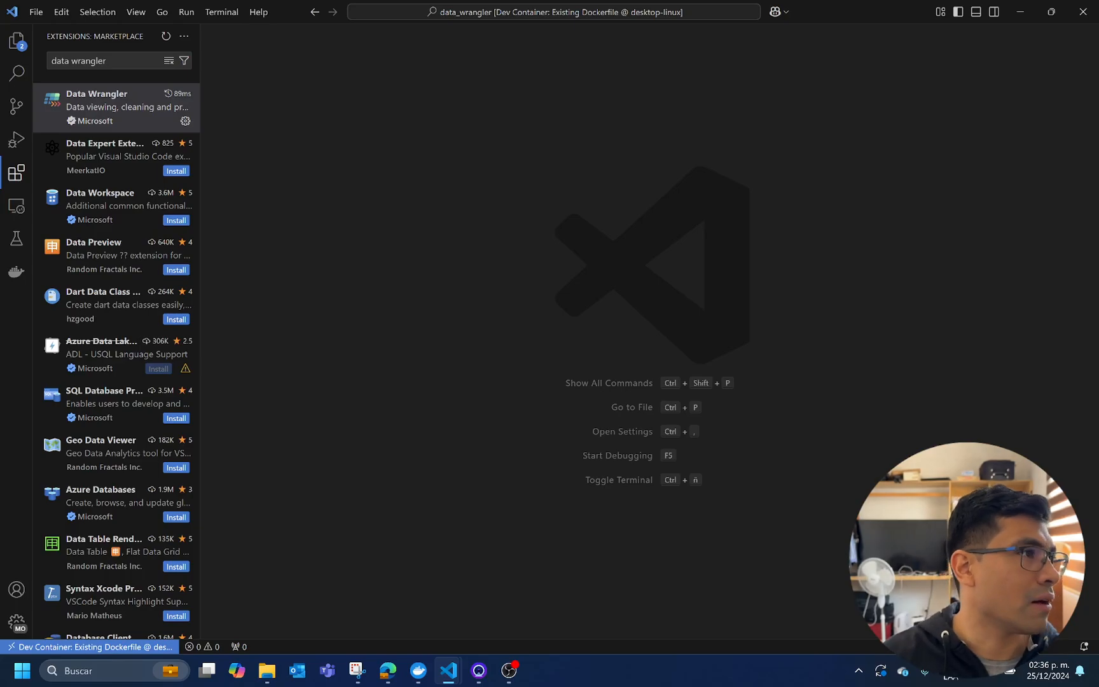
Review the notes listing the planned data tasks, from loading CSV files to generating code for all previous transformations
left_click_drag(0, 377, 656, 132)
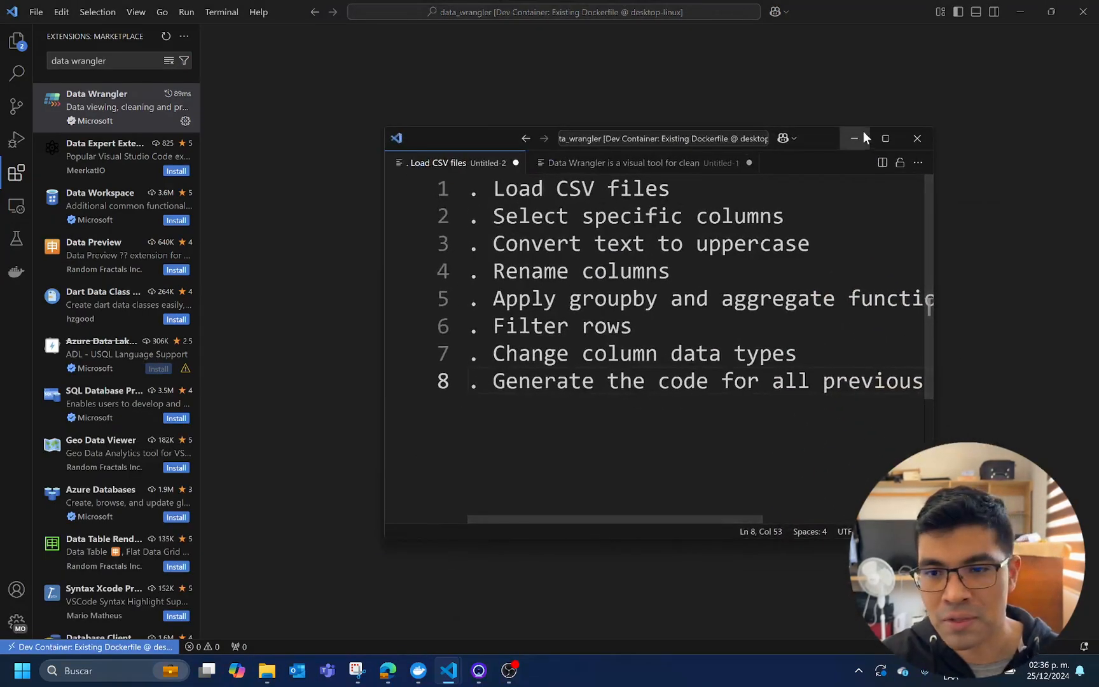
left_click(887, 138)
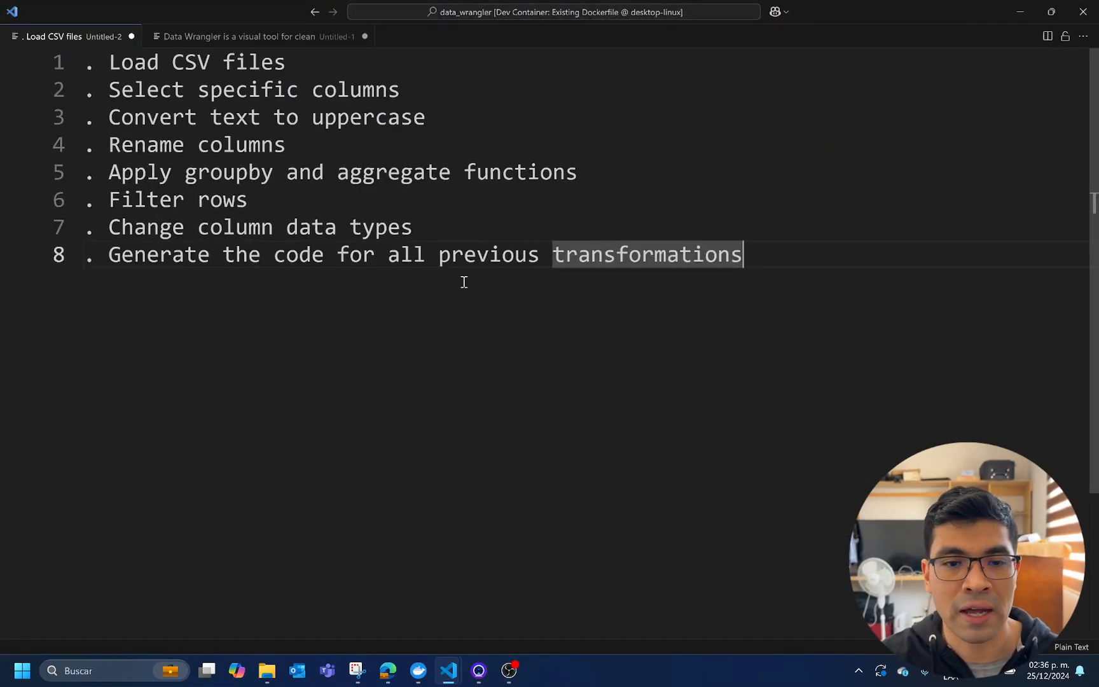
left_click(490, 209)
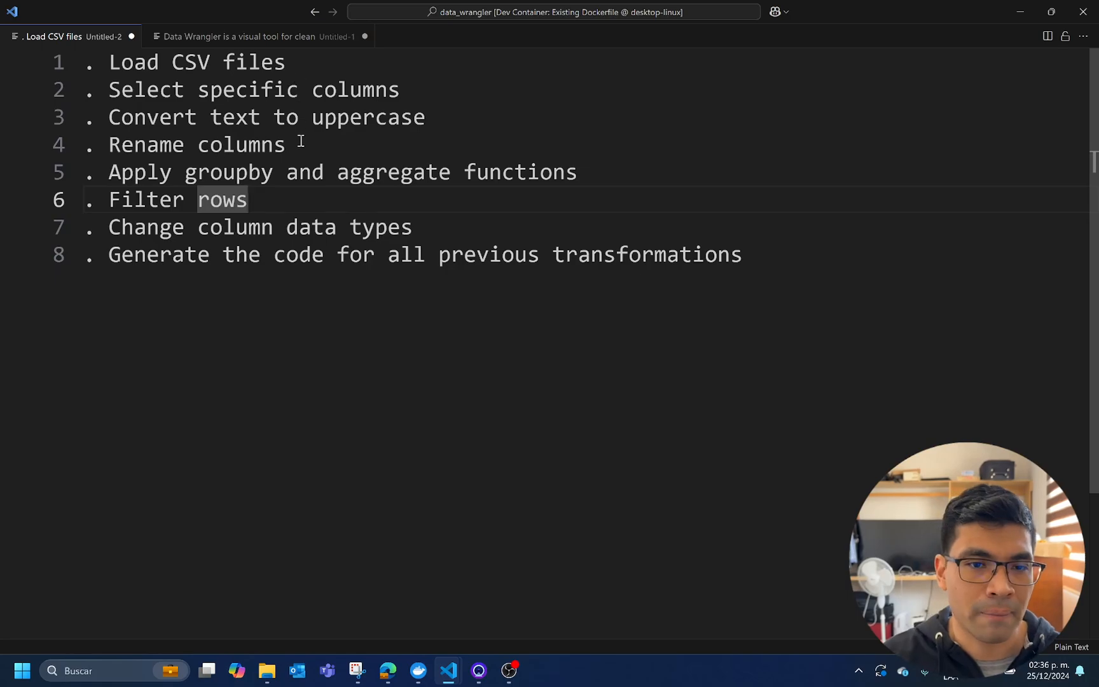
scroll(303, 139, "up", 3, "ctrl")
left_click_drag(383, 53, 266, 39)
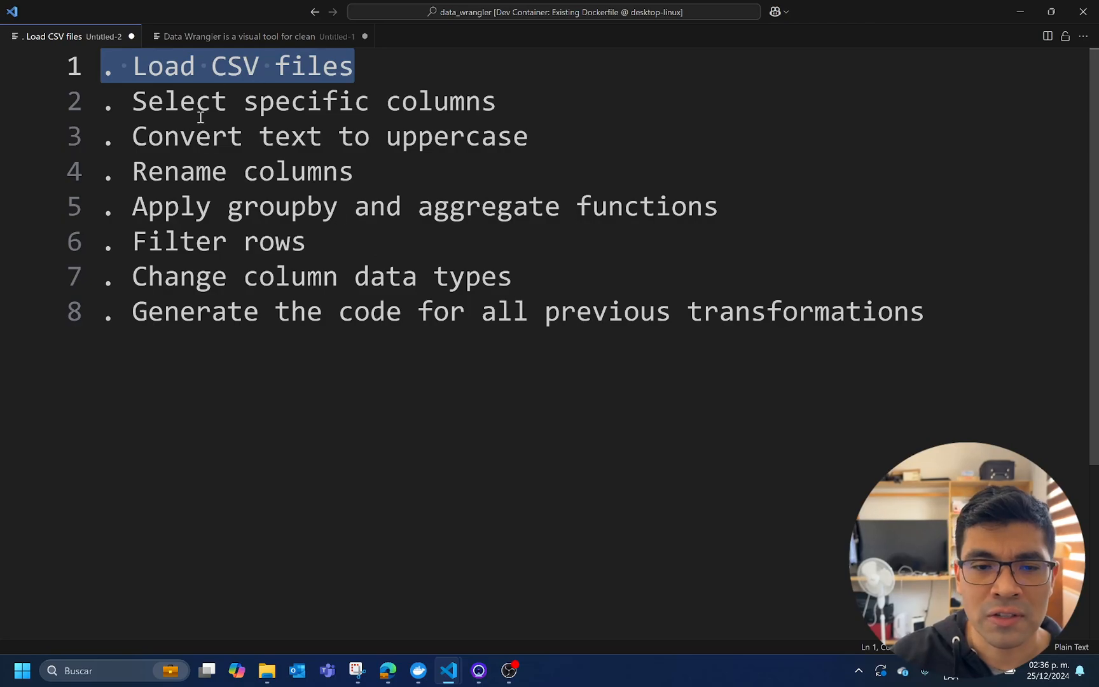
left_click_drag(133, 101, 498, 114)
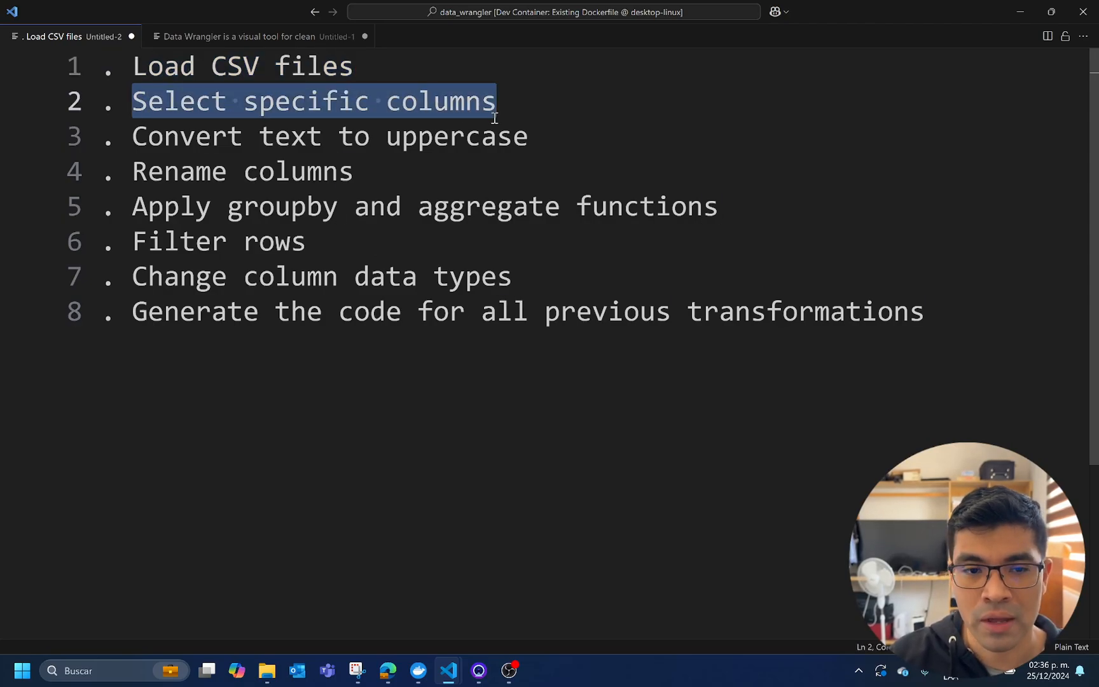
left_click_drag(132, 137, 533, 138)
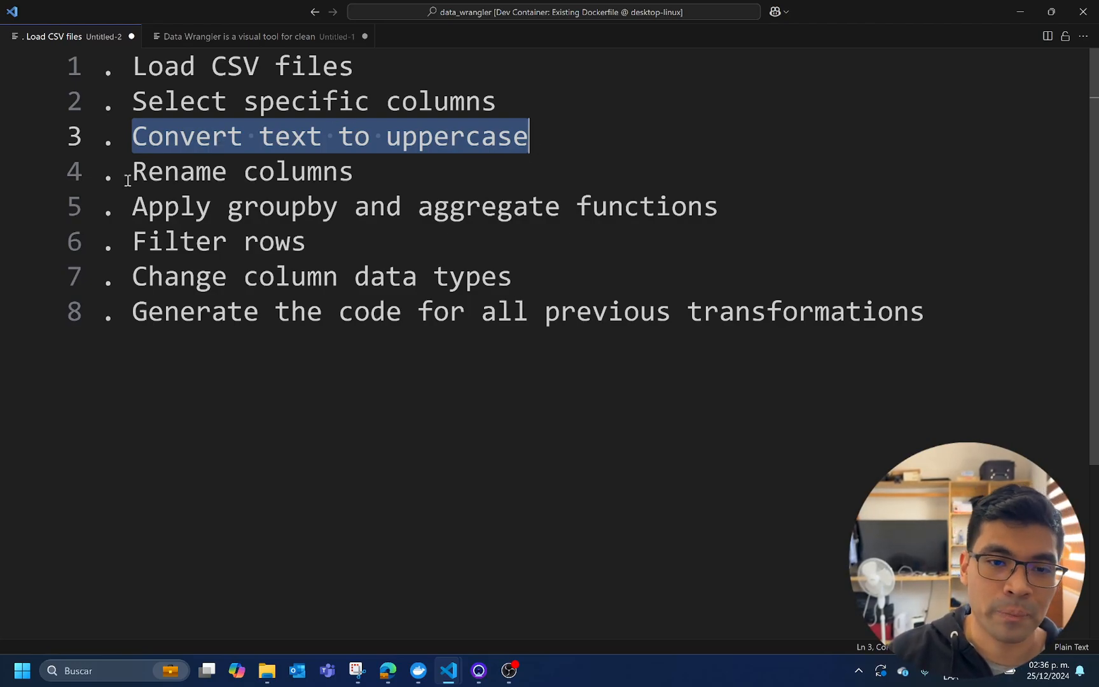
left_click_drag(130, 172, 388, 178)
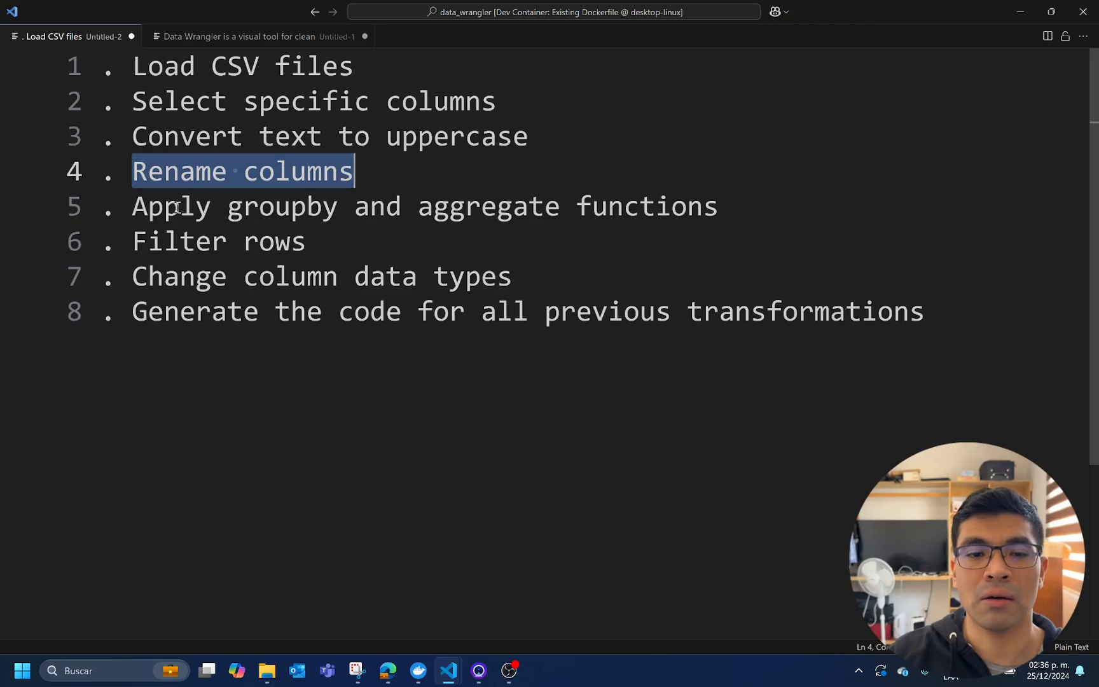
left_click_drag(130, 206, 748, 203)
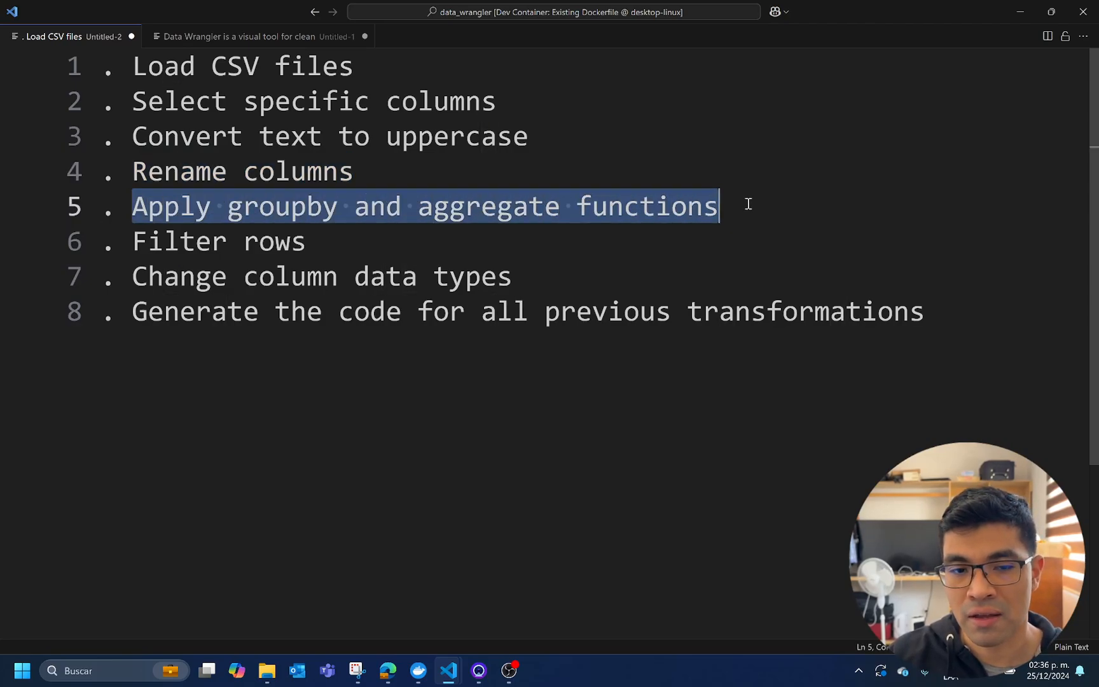
left_click_drag(334, 243, 521, 277)
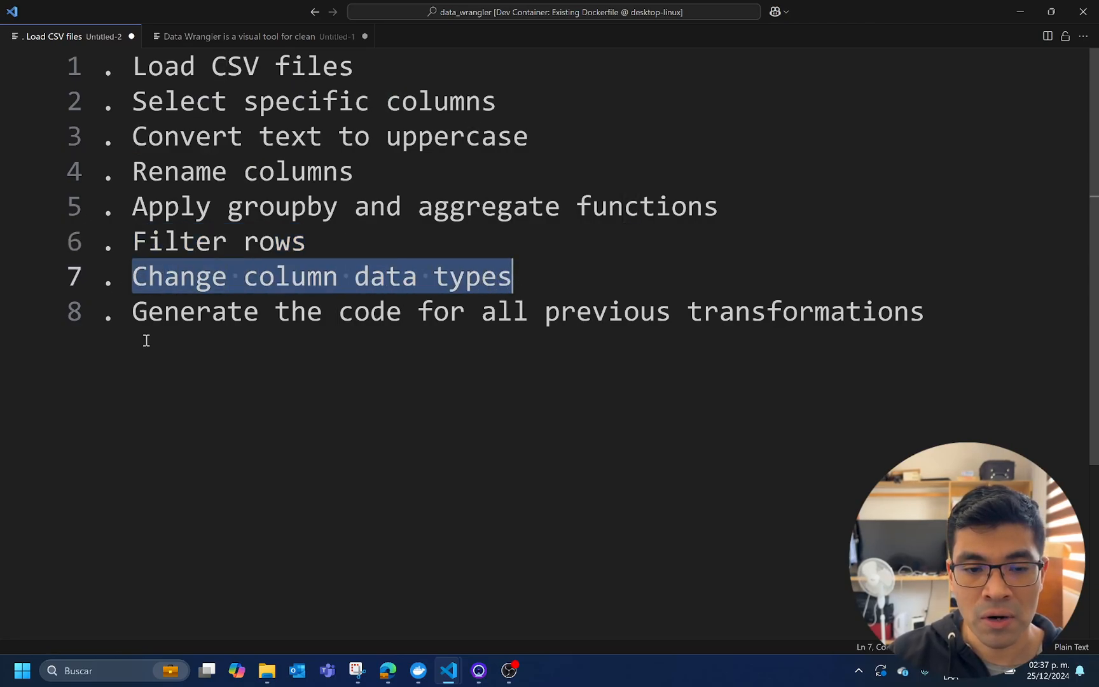
left_click_drag(135, 311, 808, 344)
left_click(839, 215)
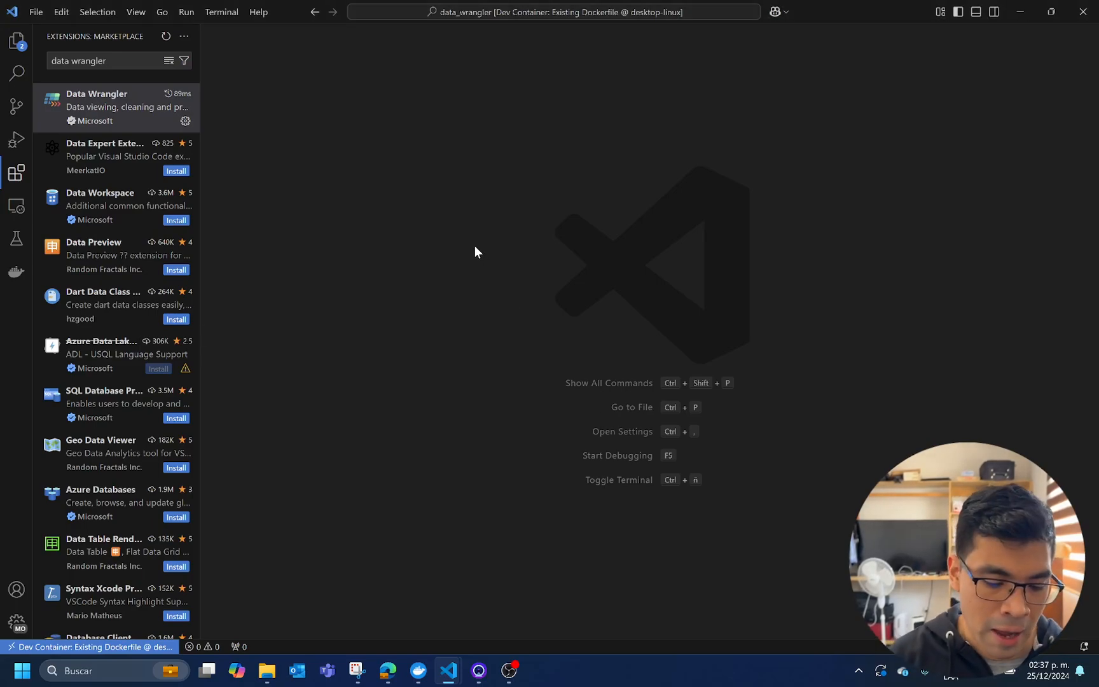
Create a new Jupyter notebook and save it as demo.ipynb in the data_wrangler workspace
key("ctrl+shift+e")
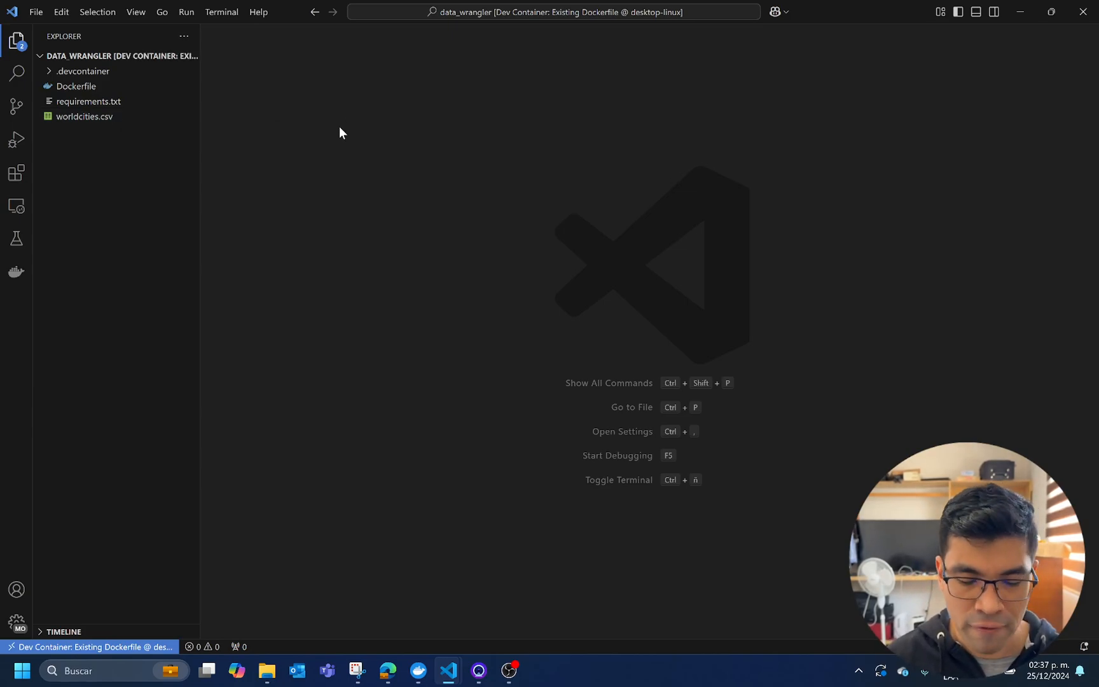
key("ctrl+alt+super+n")
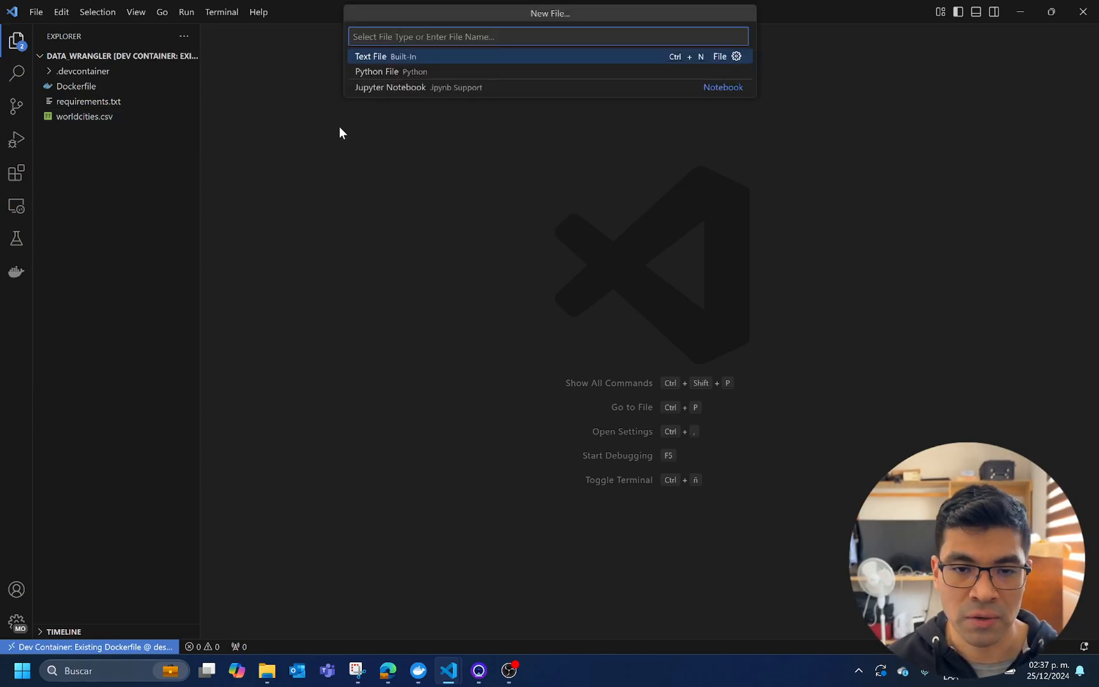
key("Down")
key("Down")
key("Return")
key("ctrl+s")
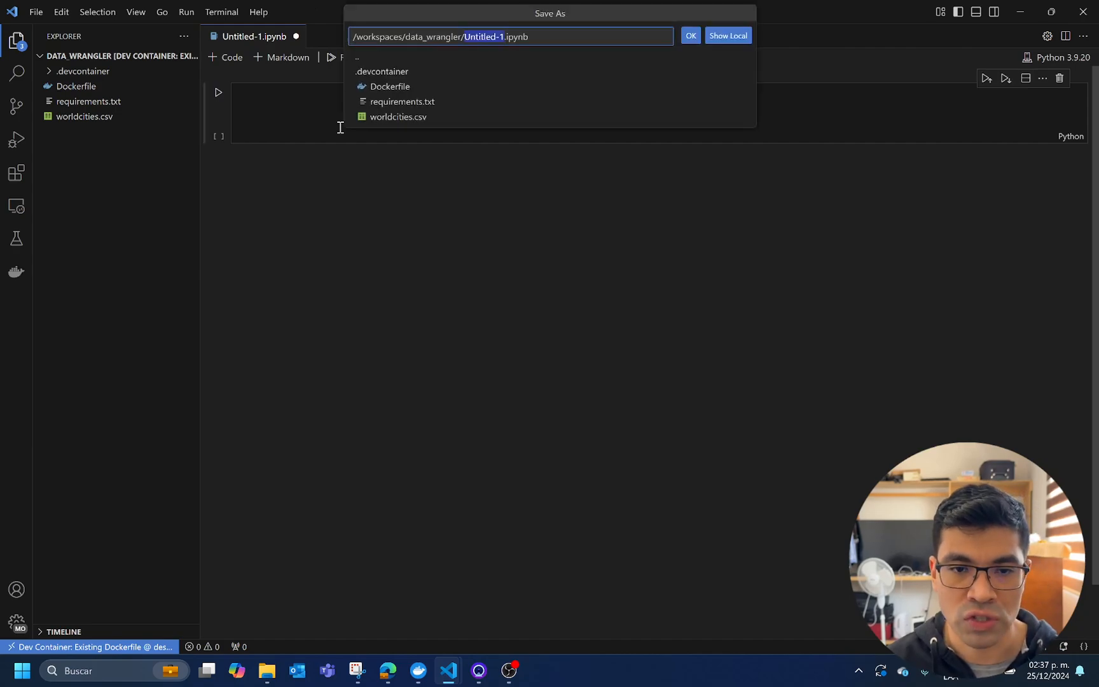
type("demo")
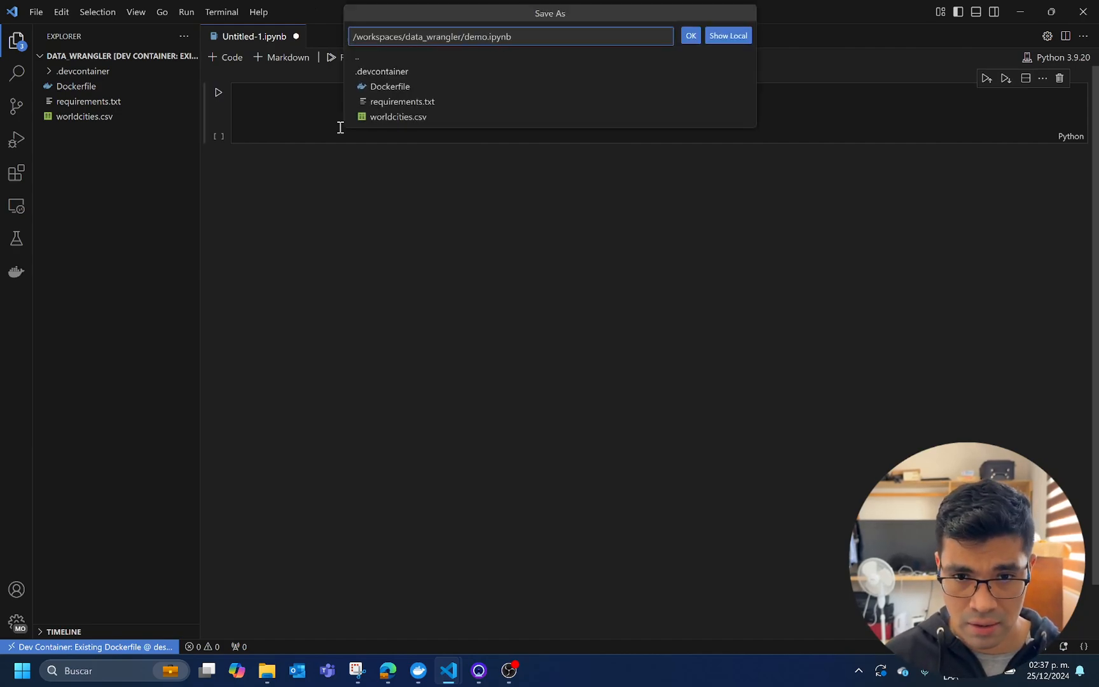
key("Return")
Enter and run "import pandas as pd" in the notebook's first cell
left_click(385, 110)
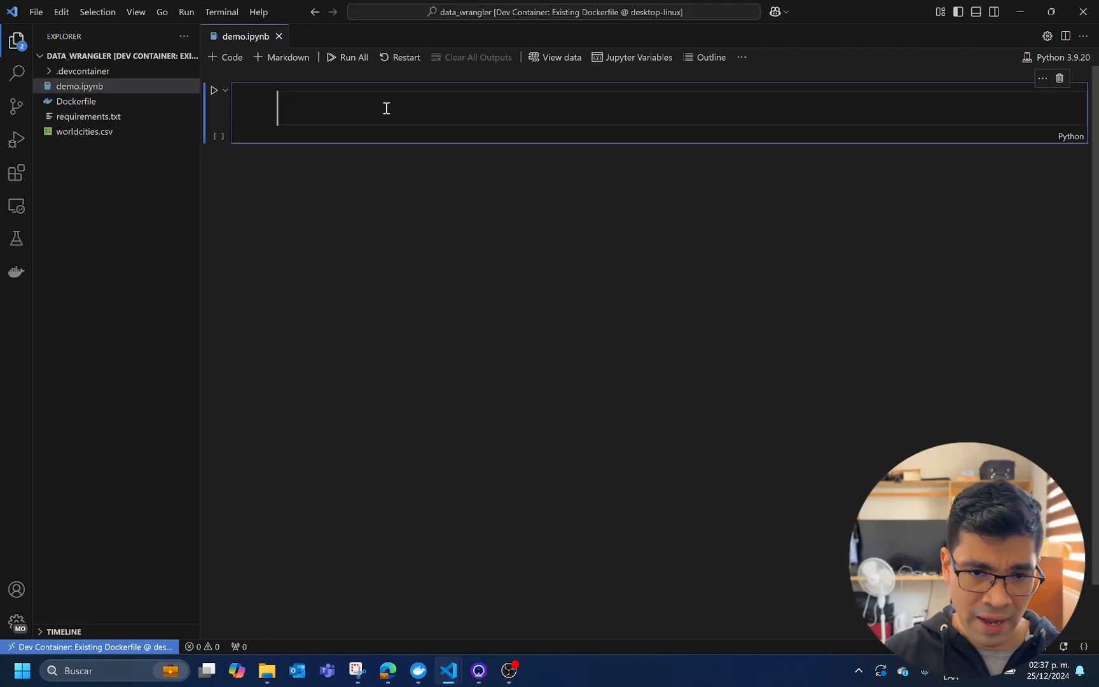
type("import pand")
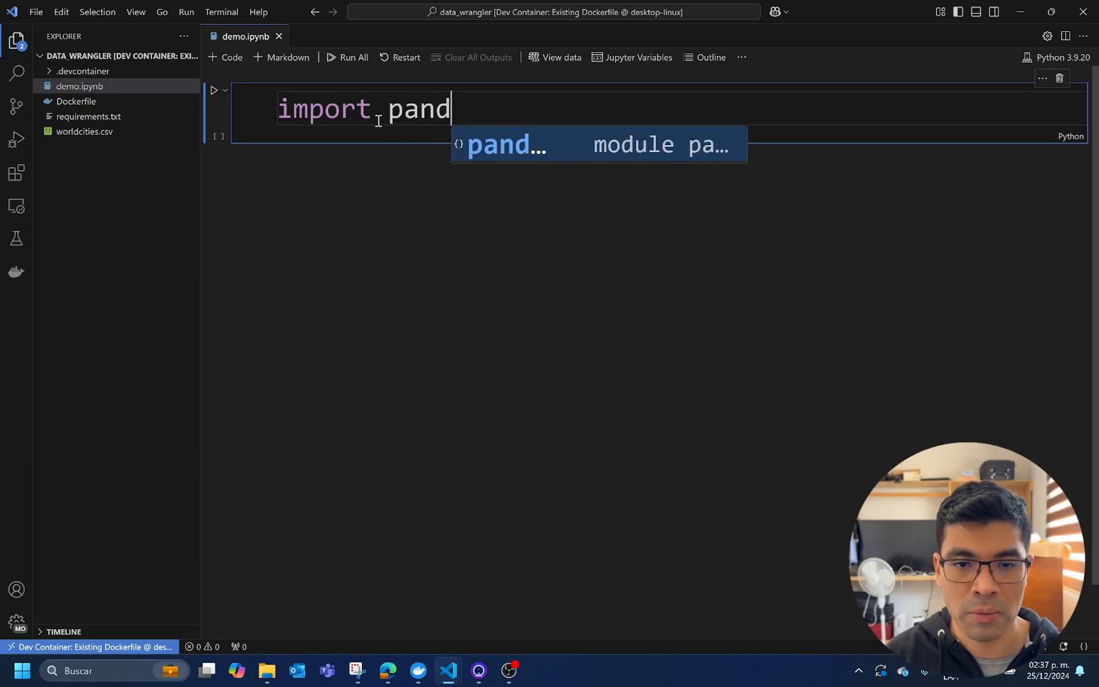
type("as as ")
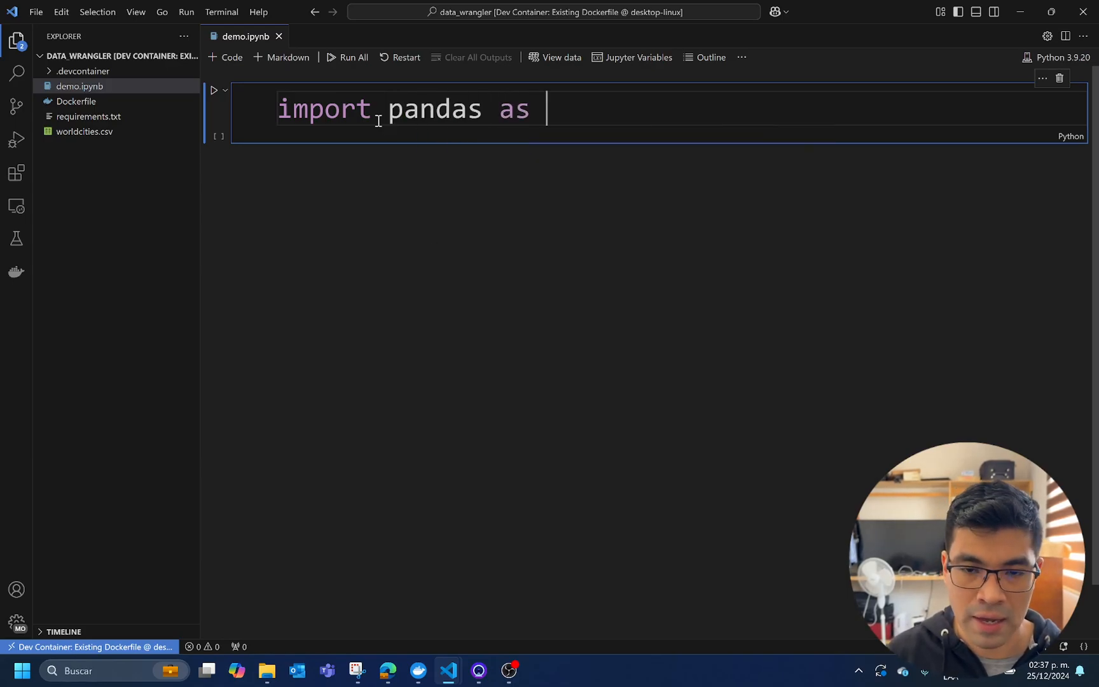
type("pd")
key("shift+Return")
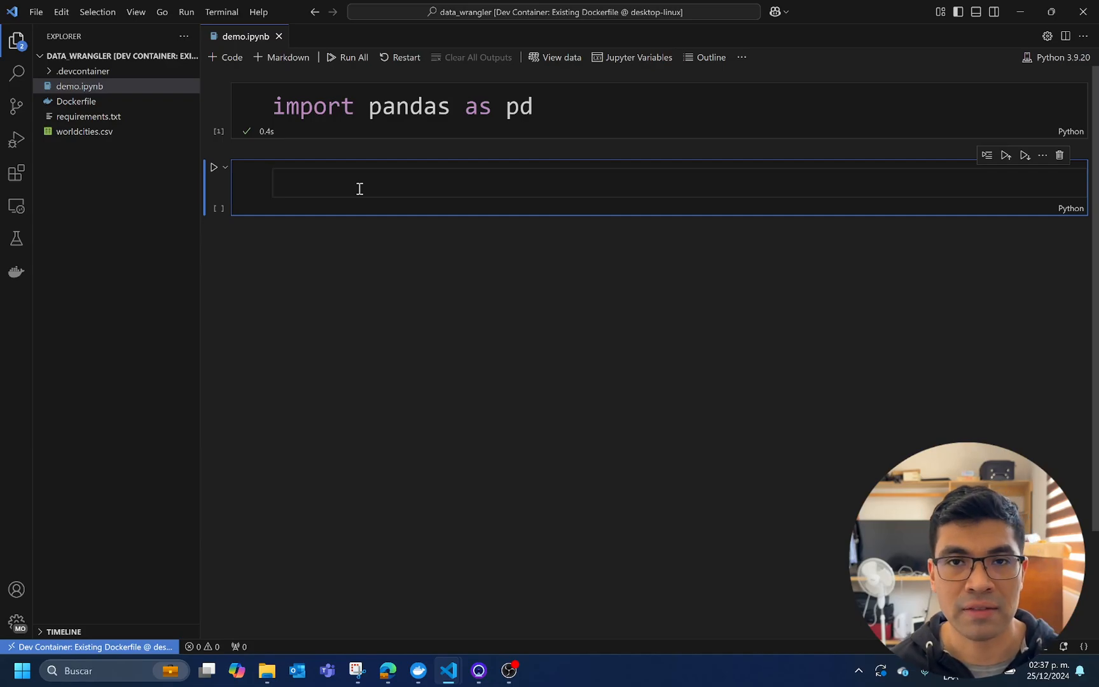
Load worldcities.csv into a dataframe by running "A = pd.read_csv('worldcities.csv')" in the second cell
type("A = ")
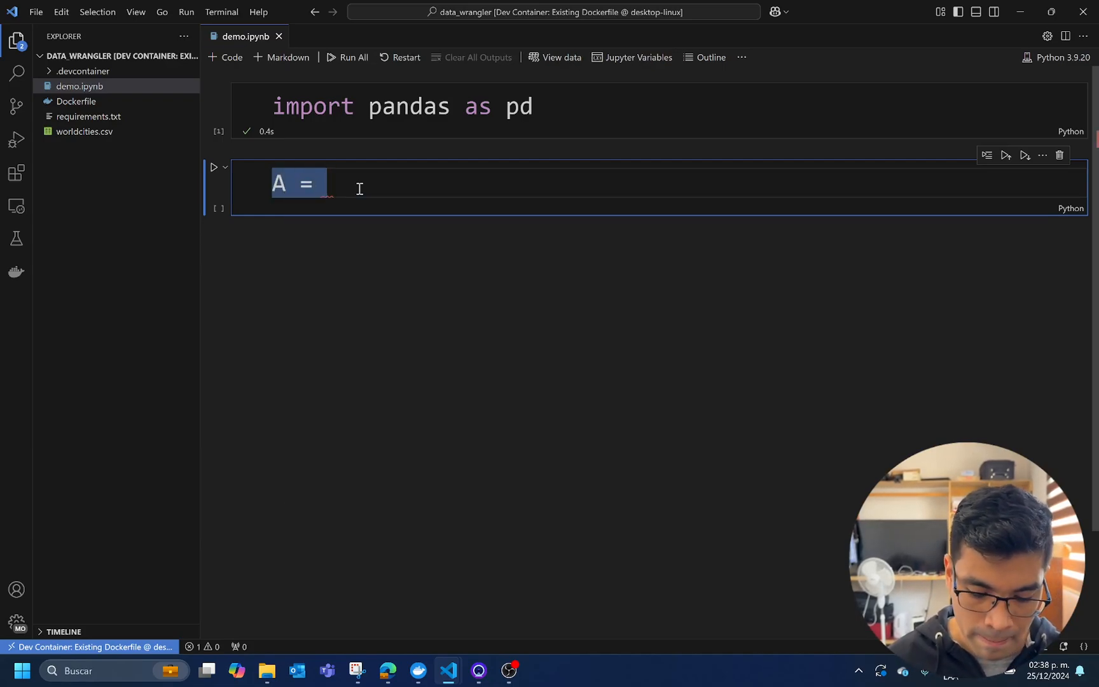
type("pd.rea")
key("Down")
key("Down")
key("Tab")
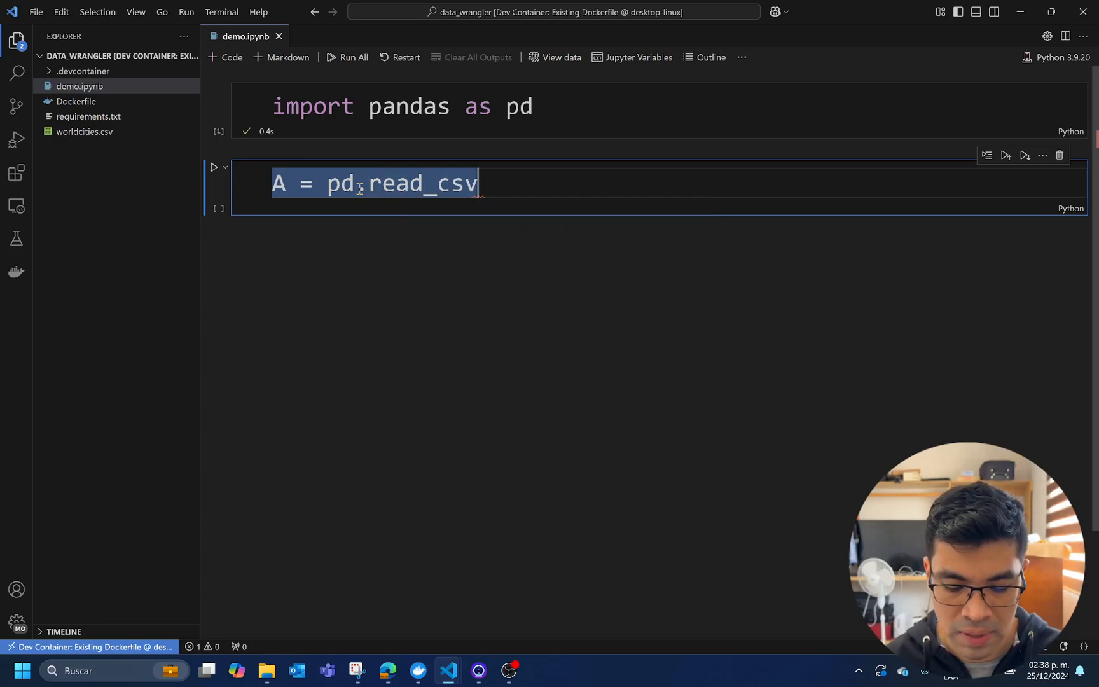
type("('")
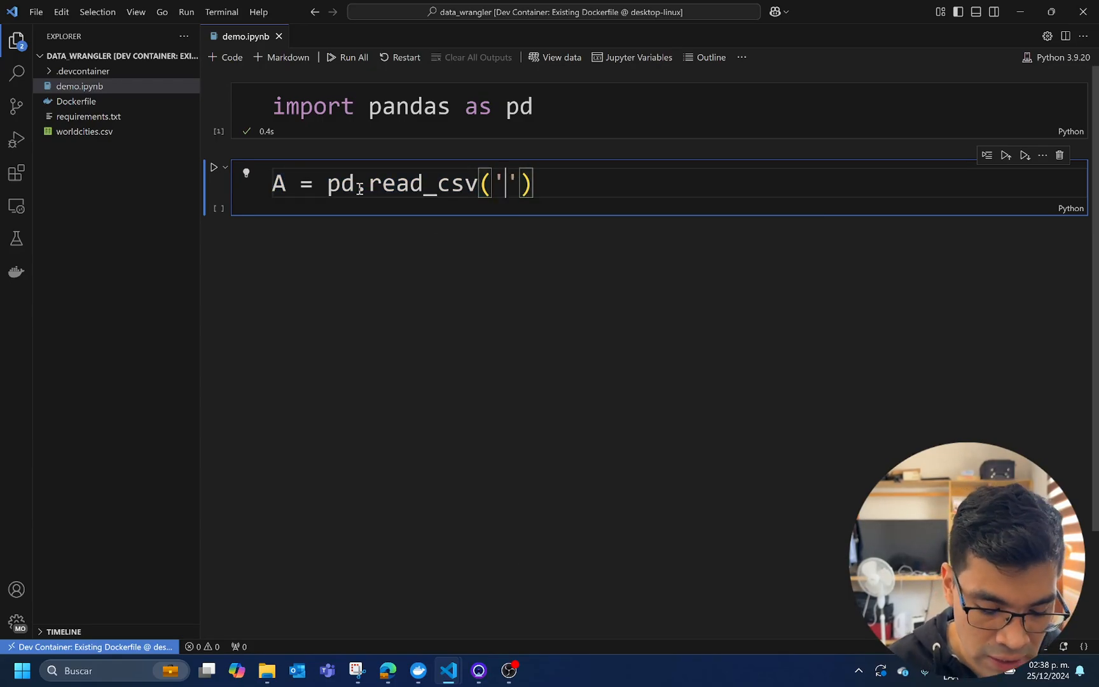
type("worldcities")
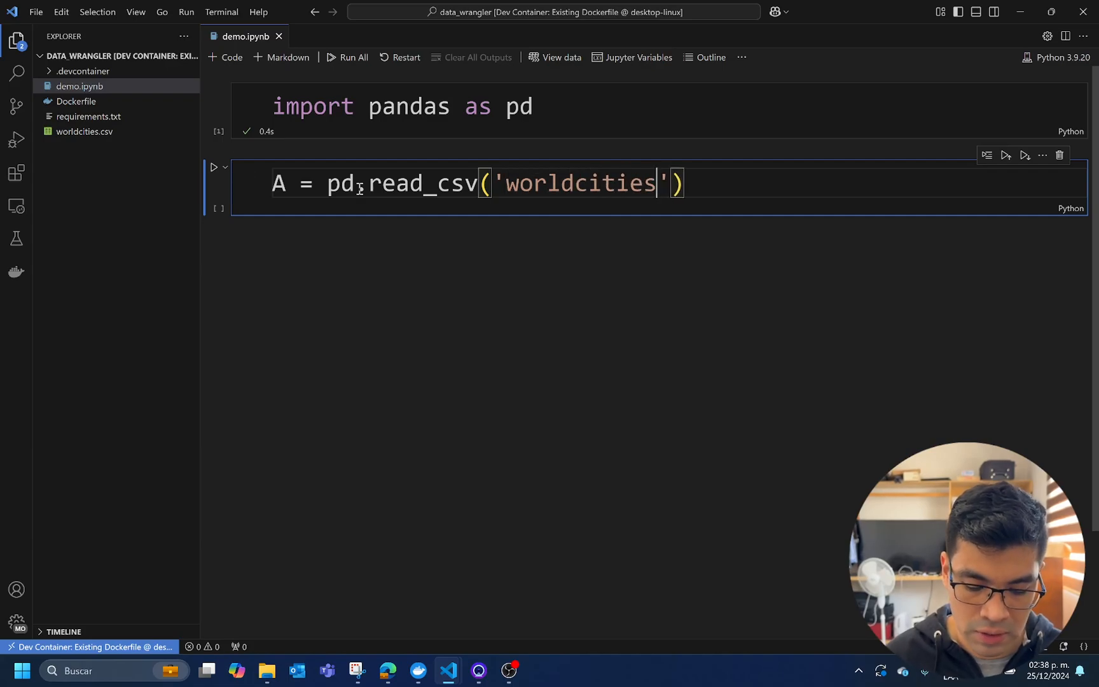
type(".cv")
key("BackSpace")
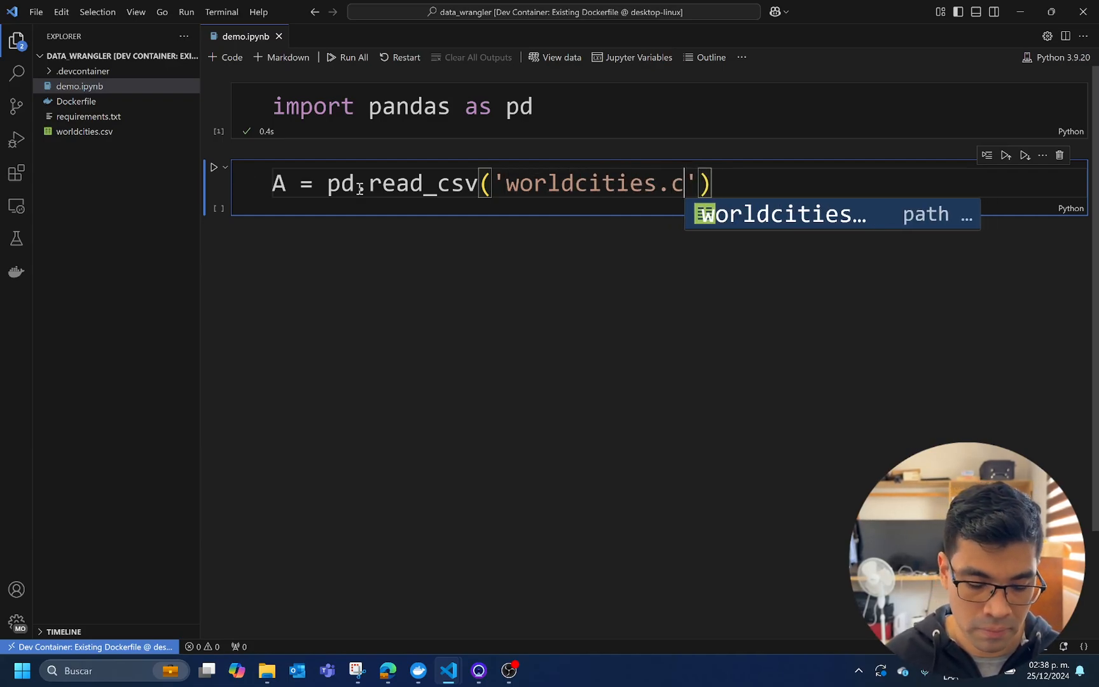
type("sv")
key("shift+Return")
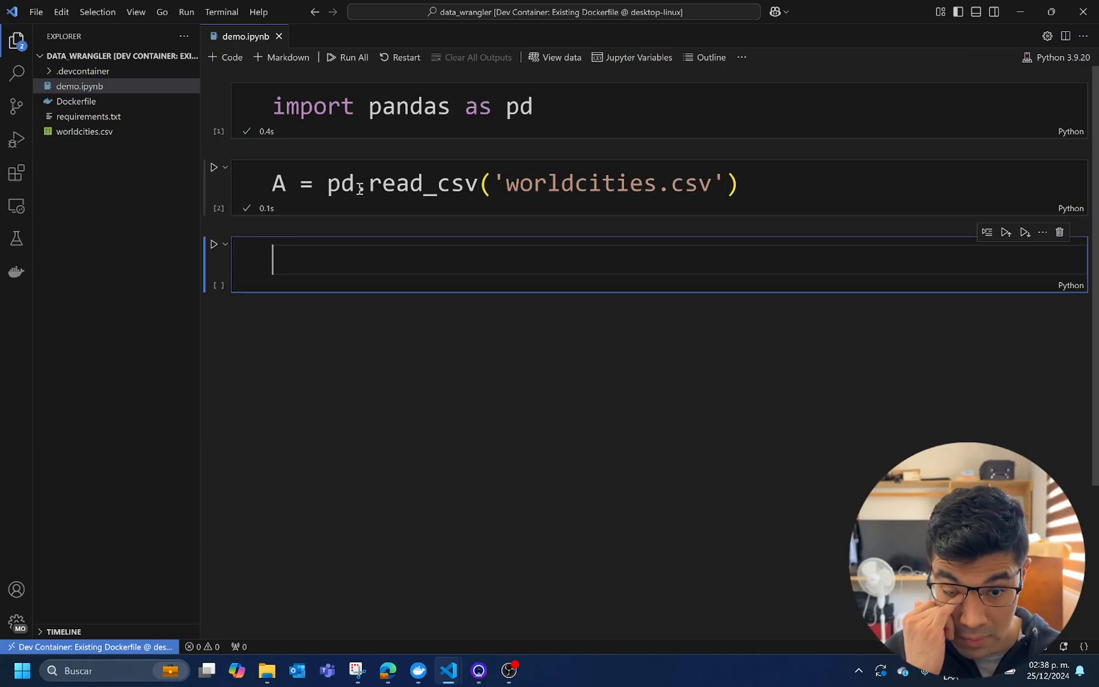
Preview the first rows of the dataframe by running "A.head()" in the third cell
type("A.head()")
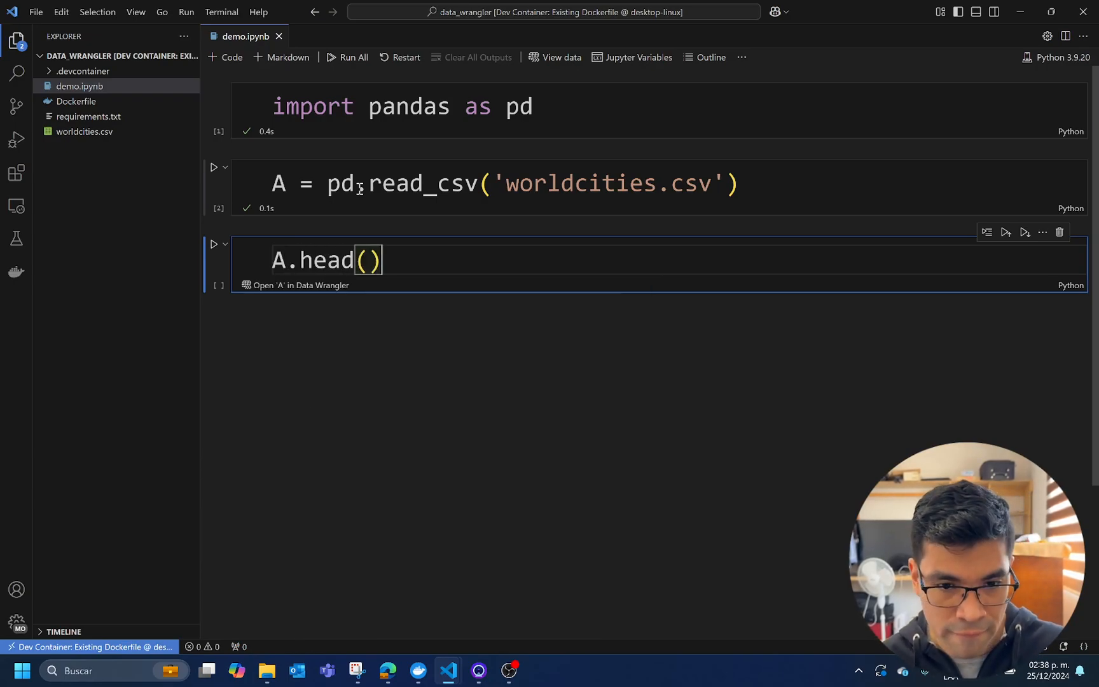
key("shift+Return")
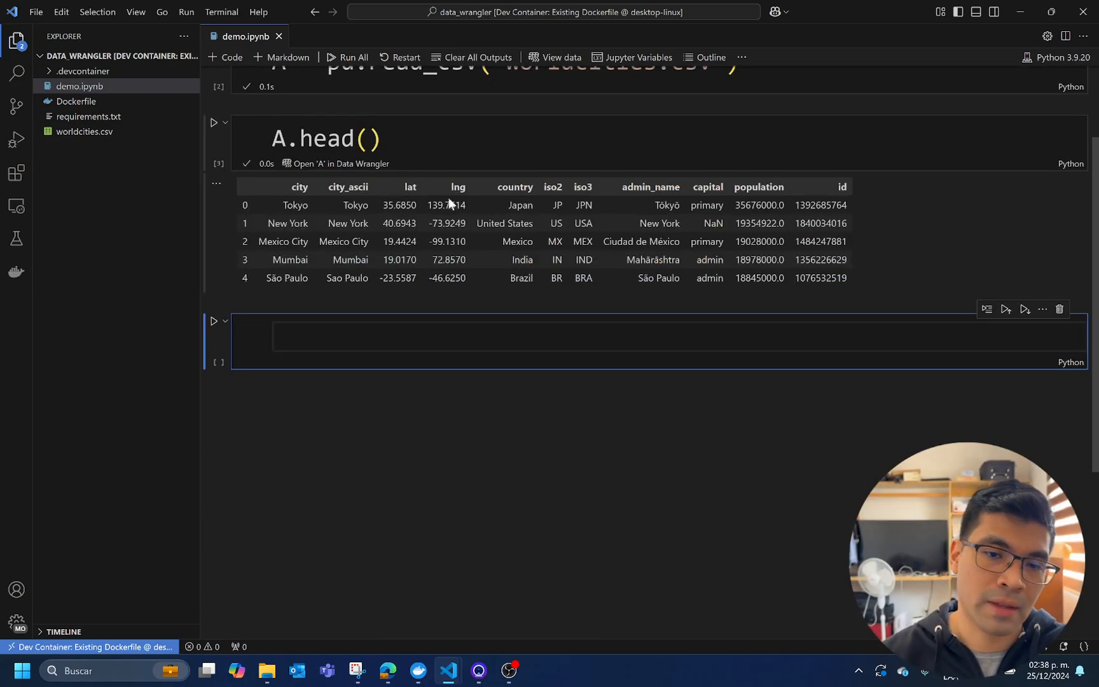
scroll(549, 377, "up", 2)
left_click(511, 270)
scroll(498, 265, "down", 3)
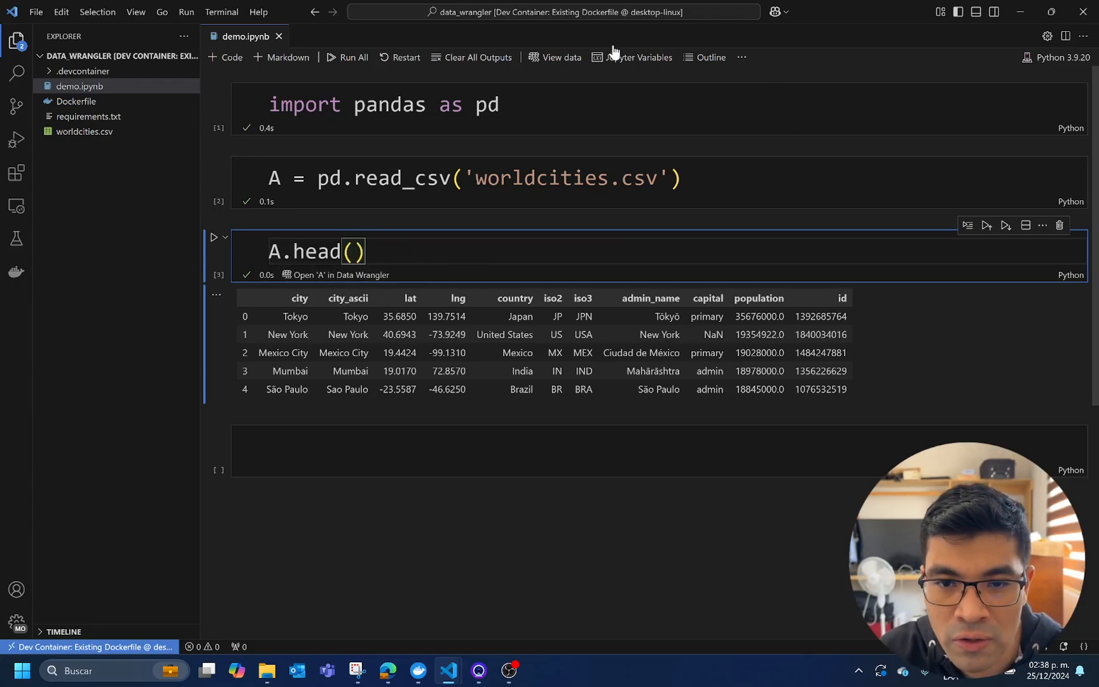
Open the Pandas dataframe A from the notebook in Data Wrangler and keep it in Viewing mode
left_click(564, 60)
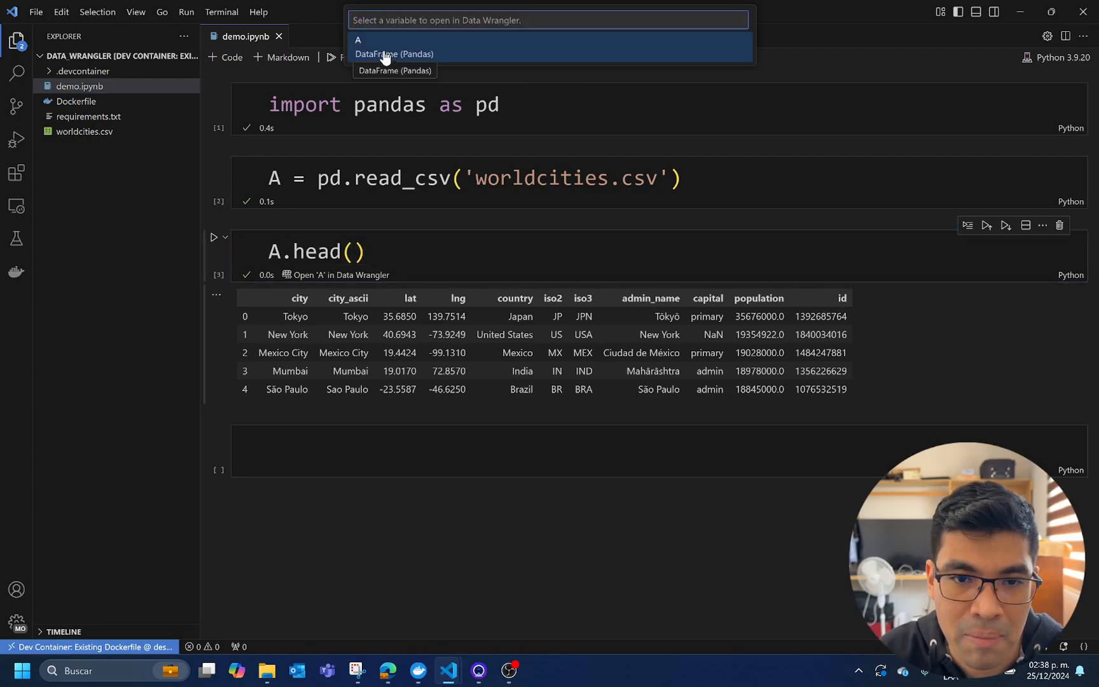
left_click(386, 55)
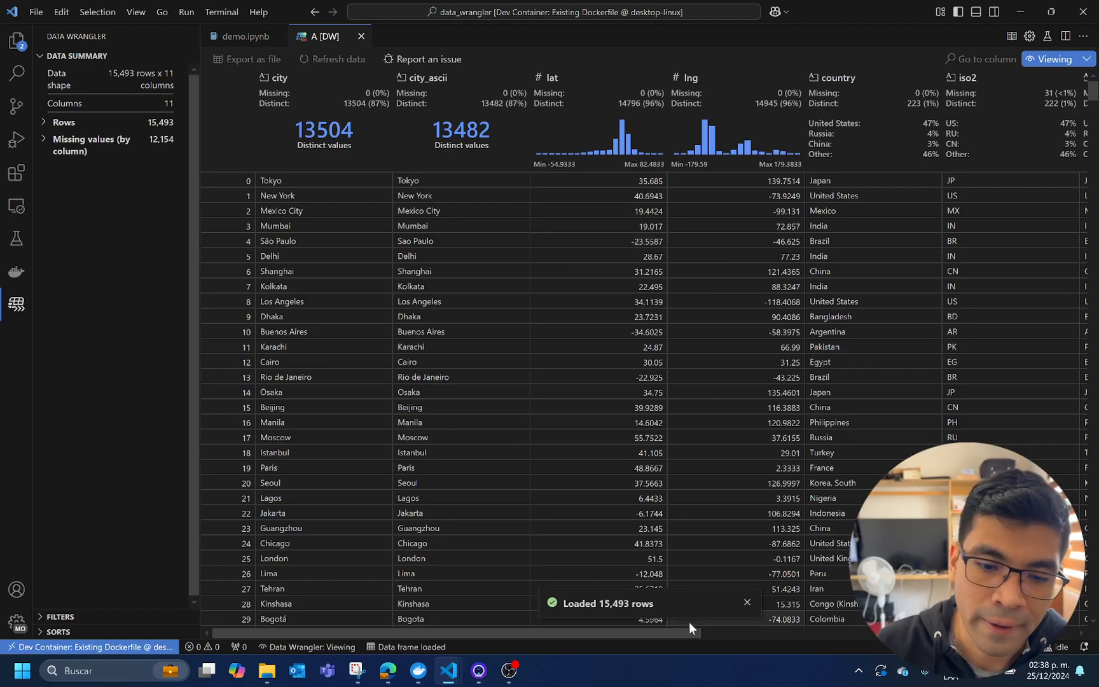
left_click(748, 602)
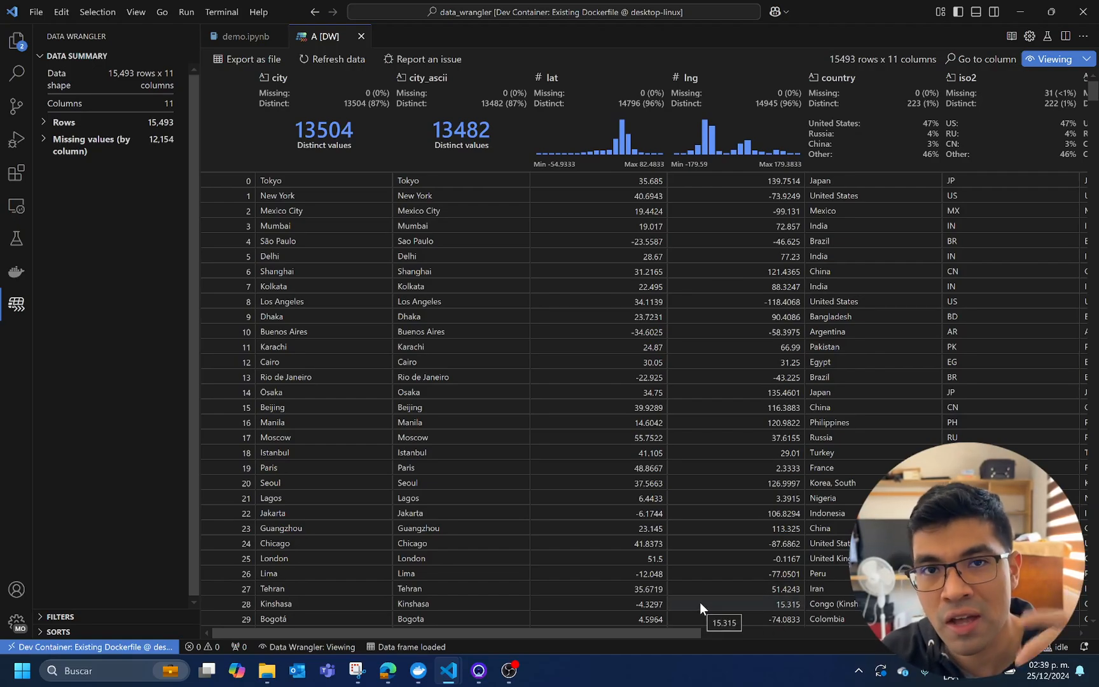
left_click(1078, 64)
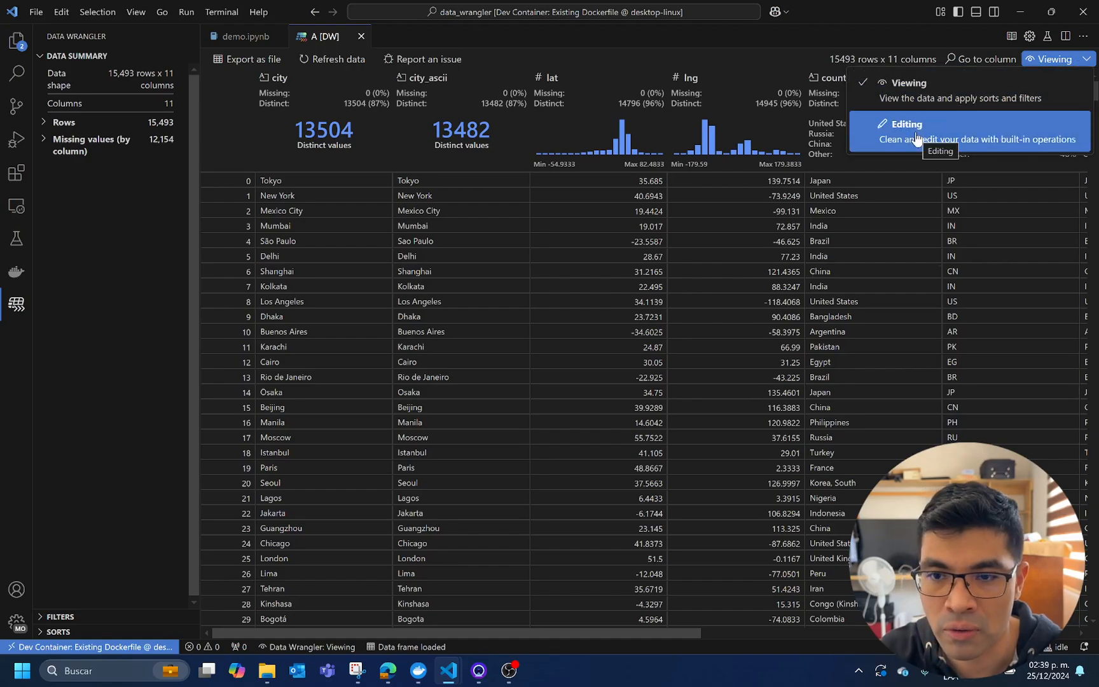
left_click(878, 86)
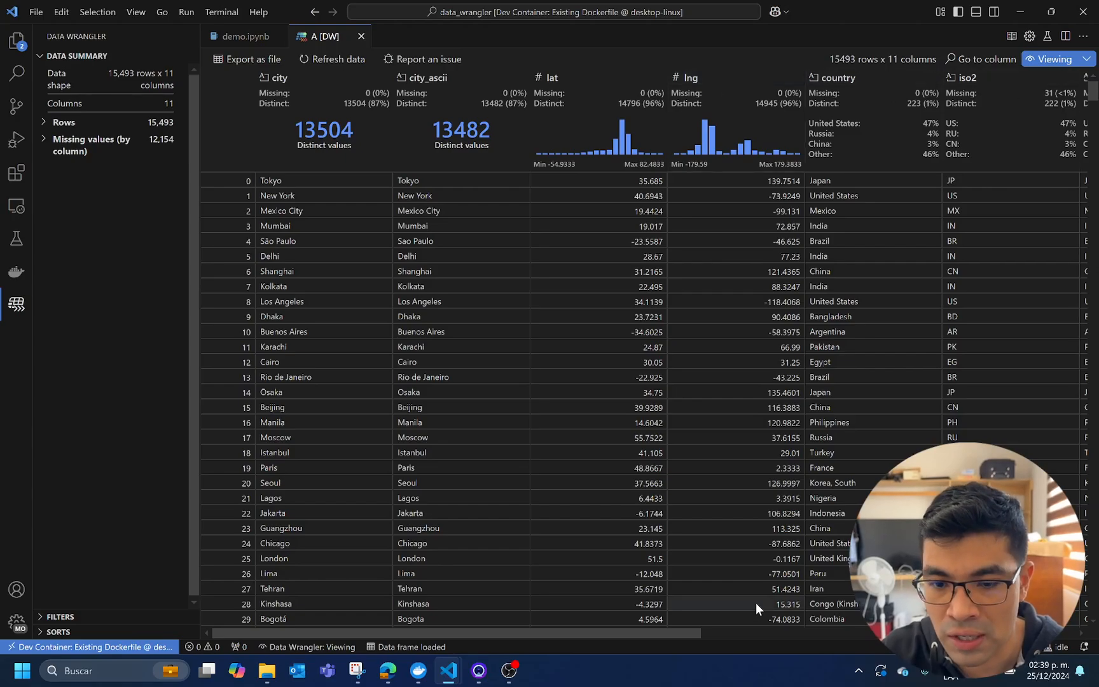
Review all columns of the dataset, its data shape and the breakdown of missing values by column
left_click_drag(665, 636, 1039, 633)
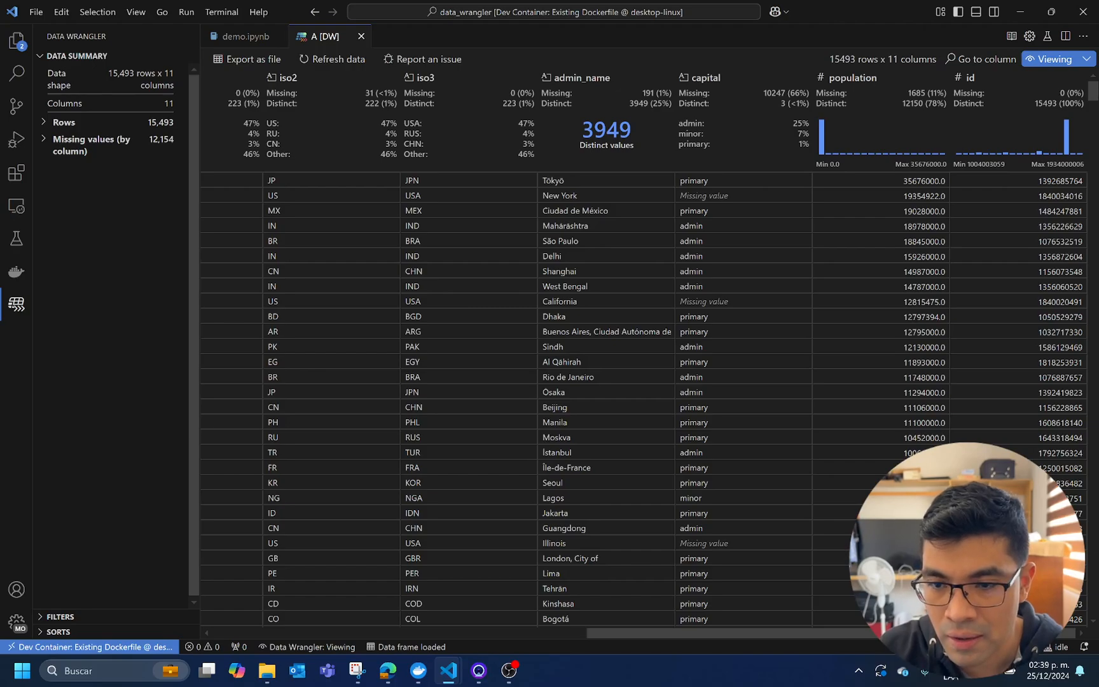
scroll(587, 555, "left", 8)
scroll(587, 555, "left", 3)
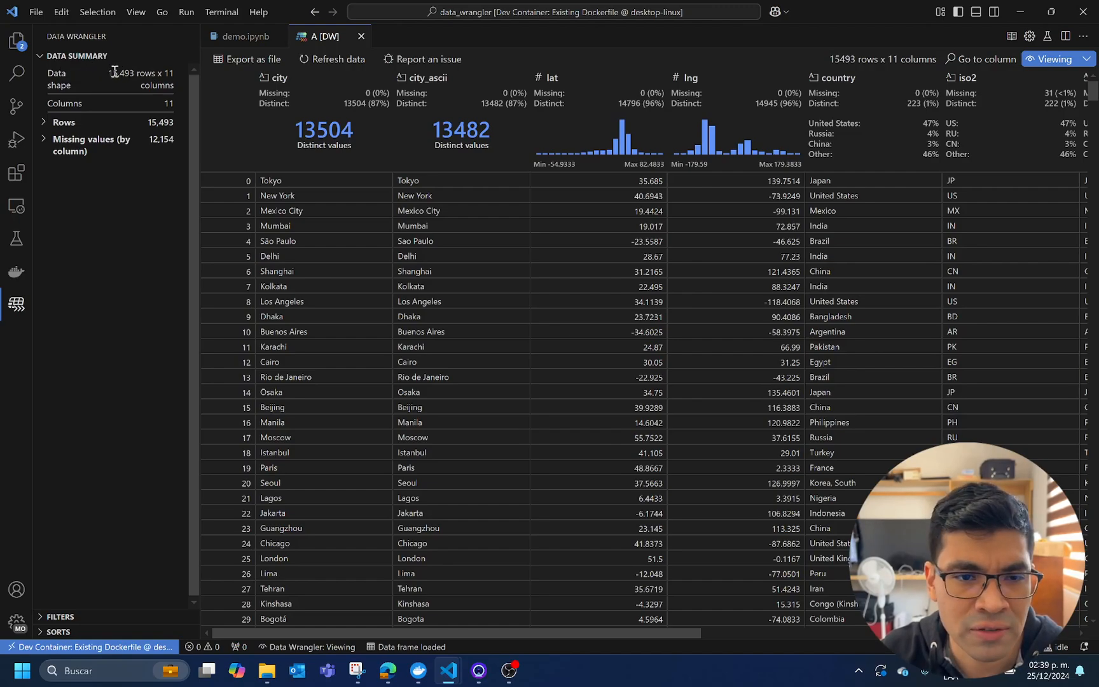
left_click_drag(108, 73, 180, 74)
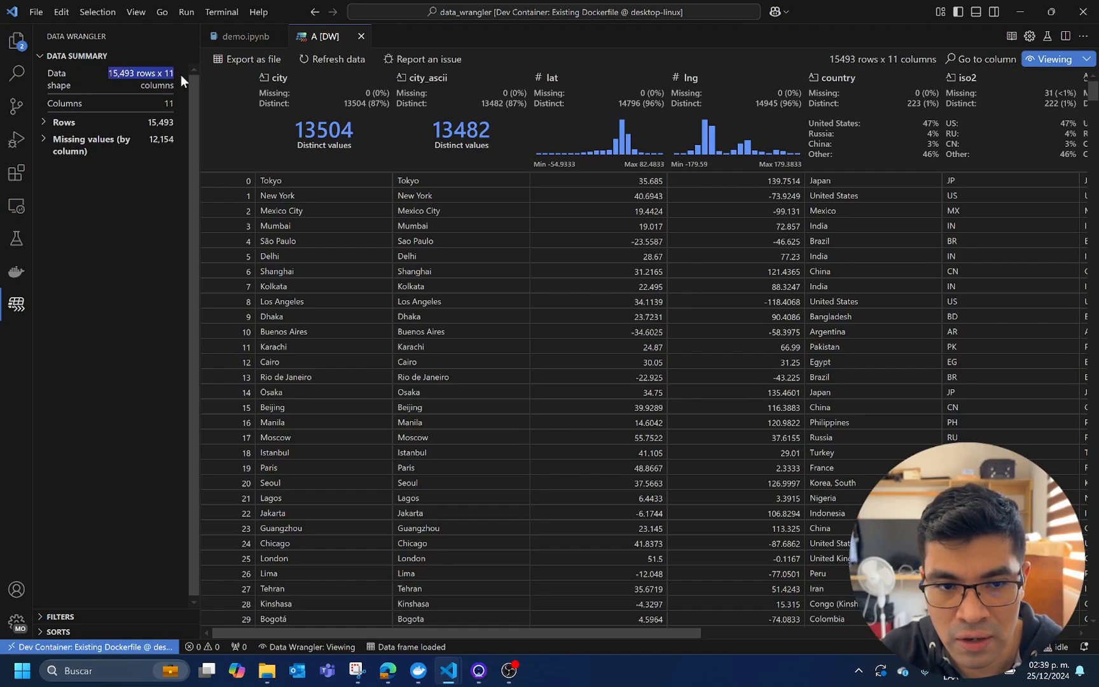
left_click(45, 143)
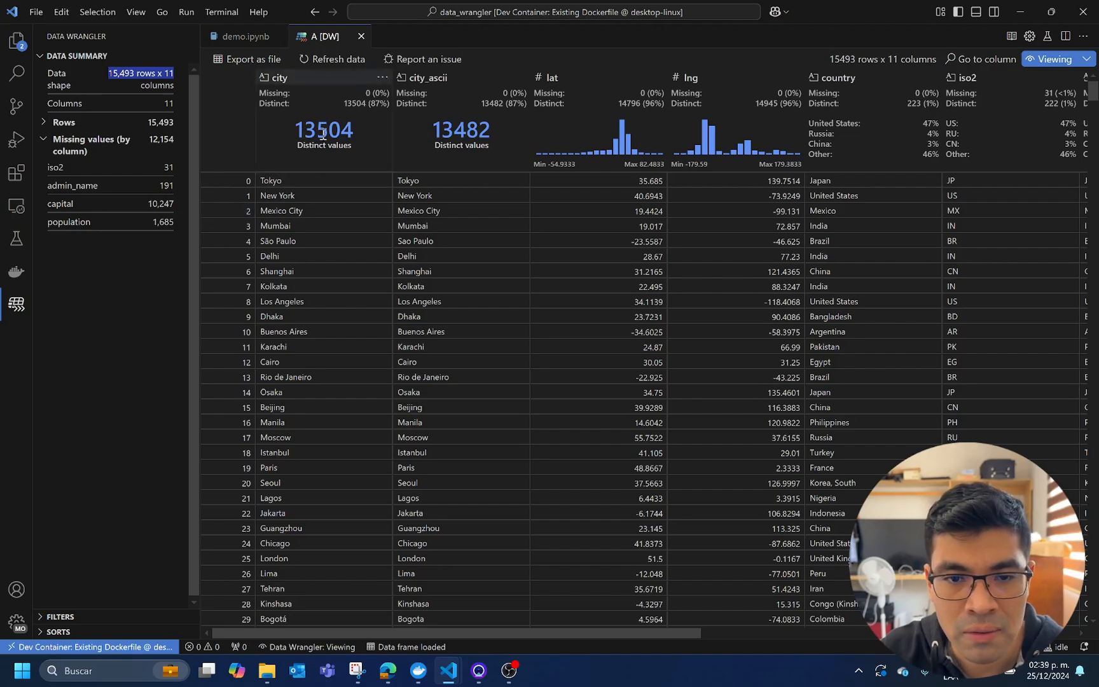
Inspect the data summaries of the city, city_ascii, lat, lng and country columns one by one
left_click(299, 77)
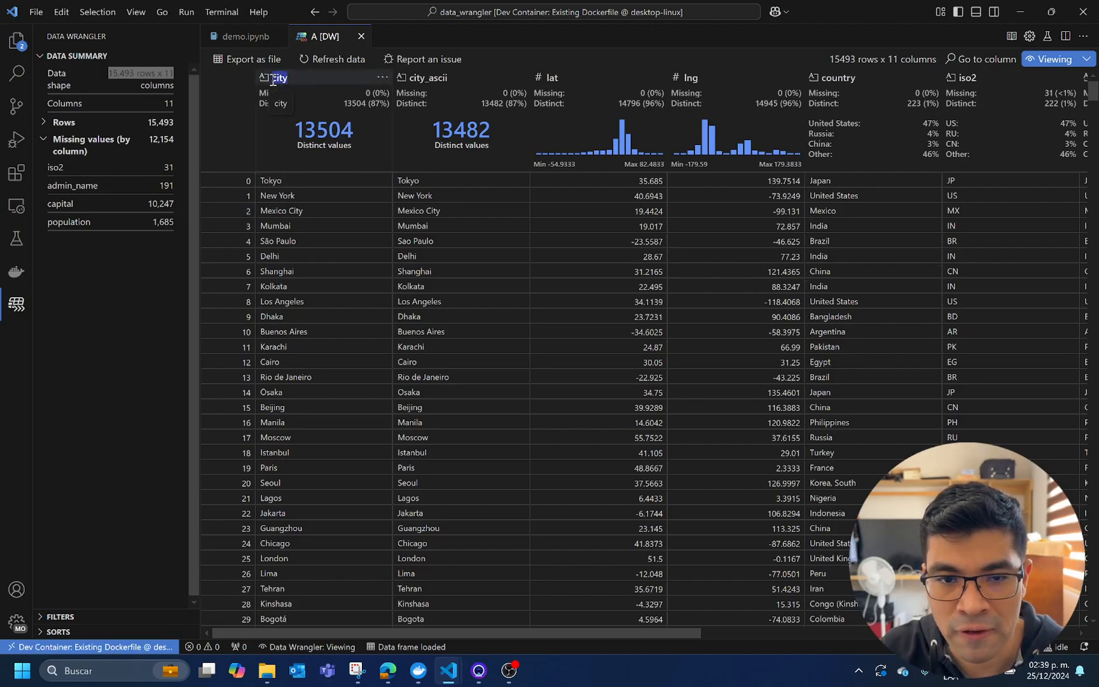
left_click_drag(452, 79, 411, 77)
left_click(409, 78)
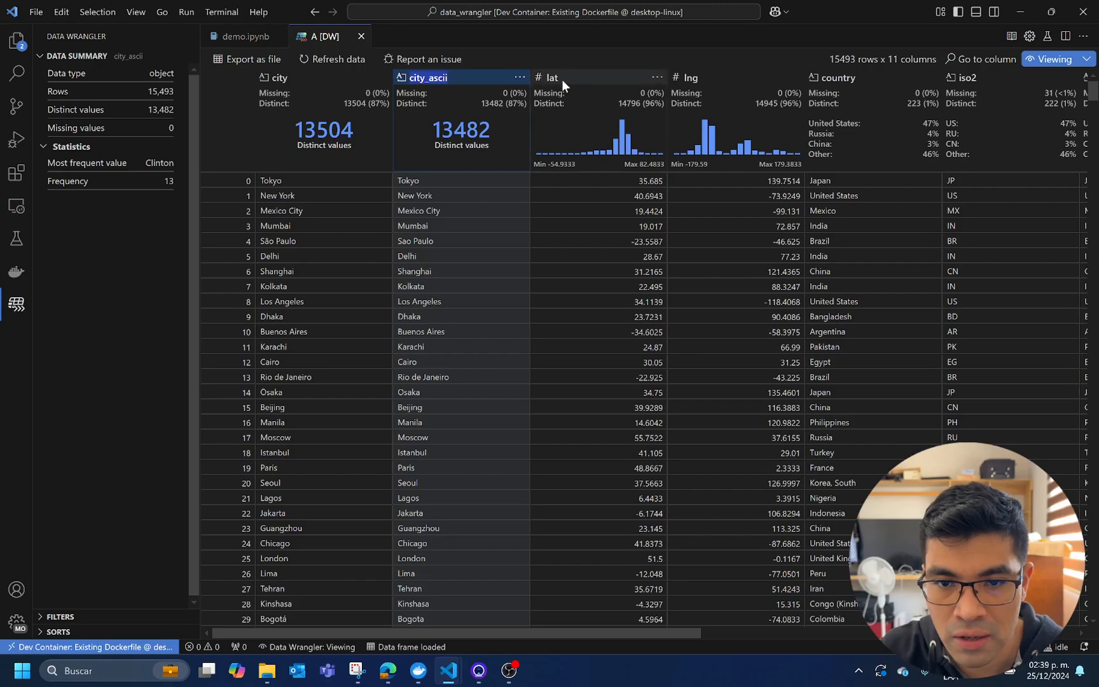
left_click(560, 79)
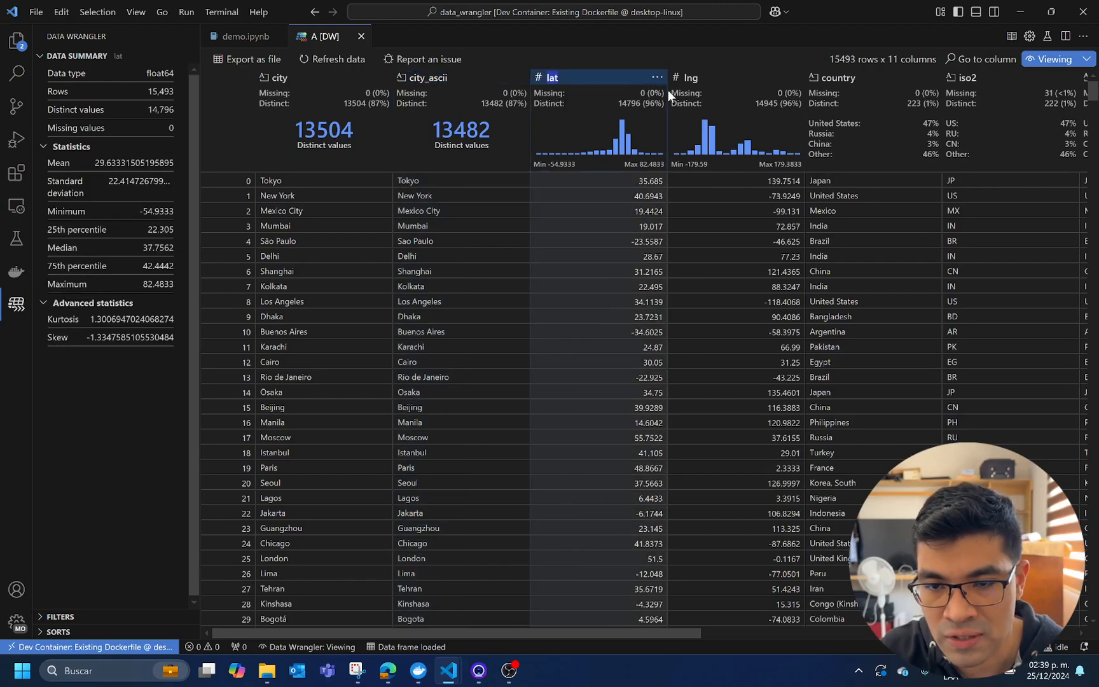
left_click(684, 76)
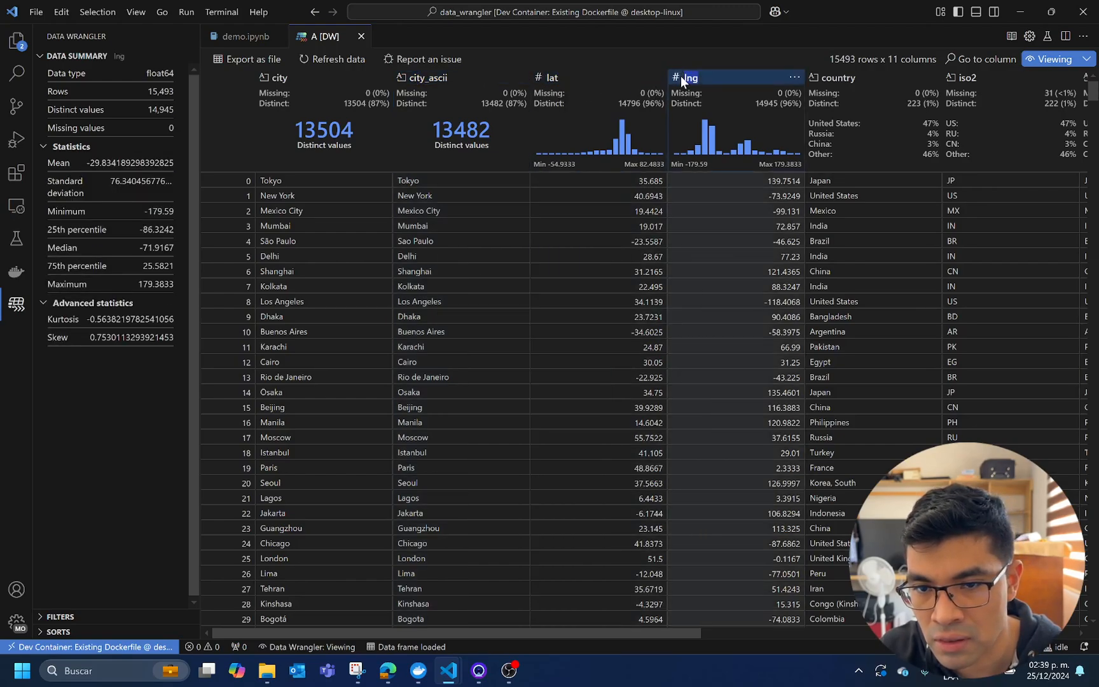
left_click(846, 81)
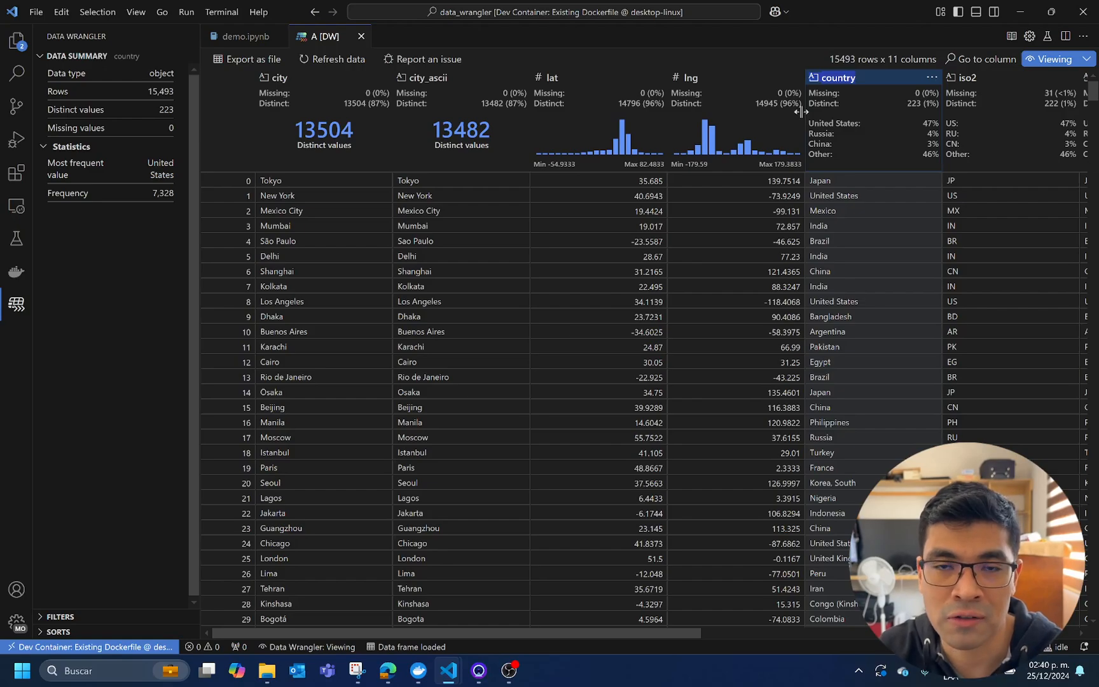
Hide the column insights in the data grid and switch Data Wrangler from Viewing to Editing mode
mouse_move(626, 147)
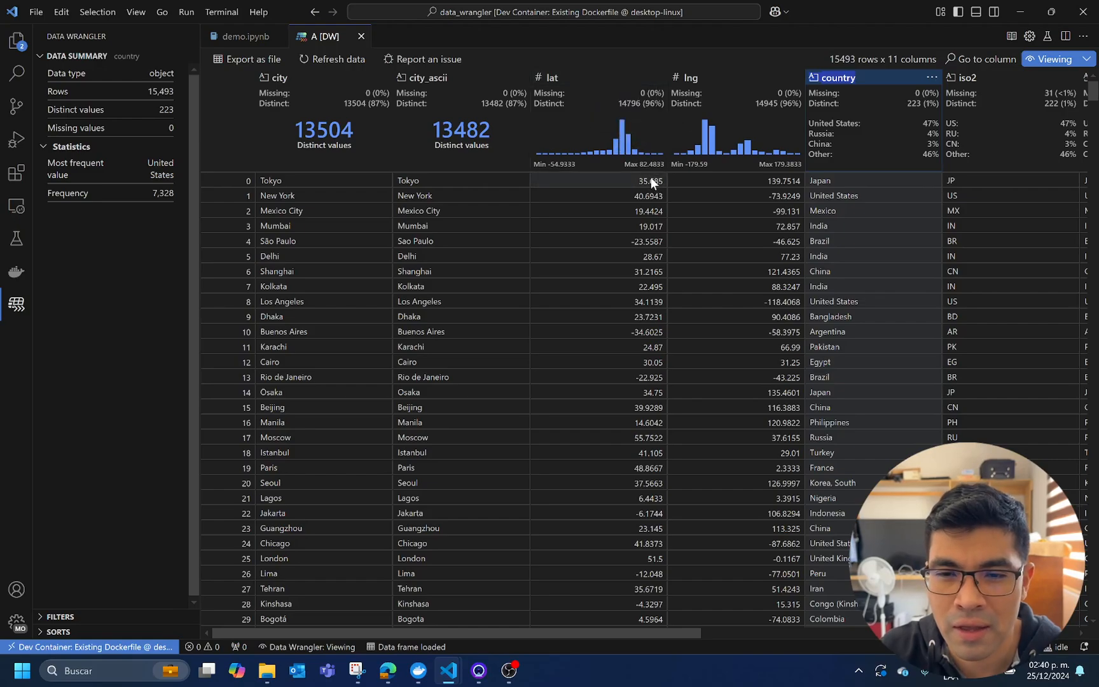
left_click(657, 79)
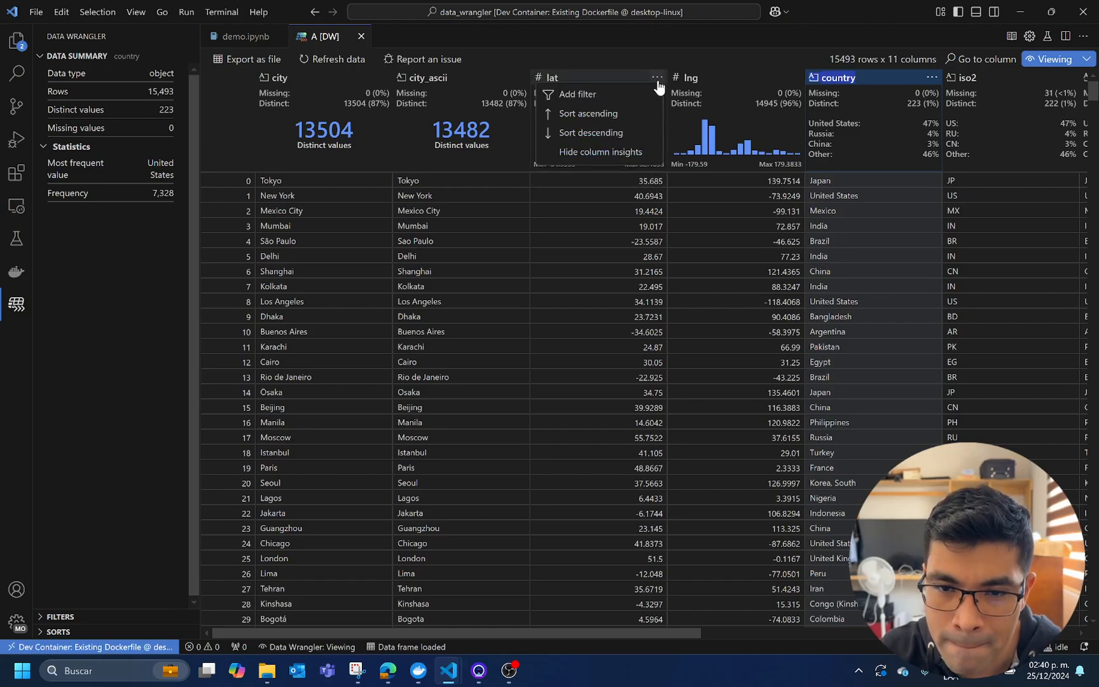
left_click(640, 153)
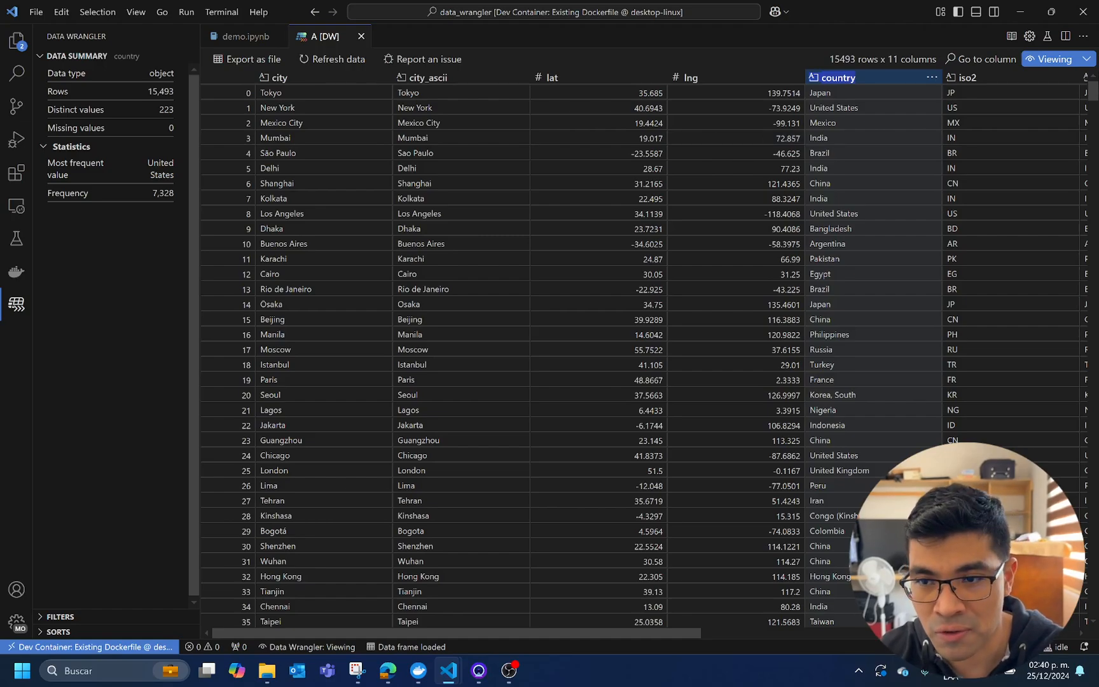
left_click(1062, 63)
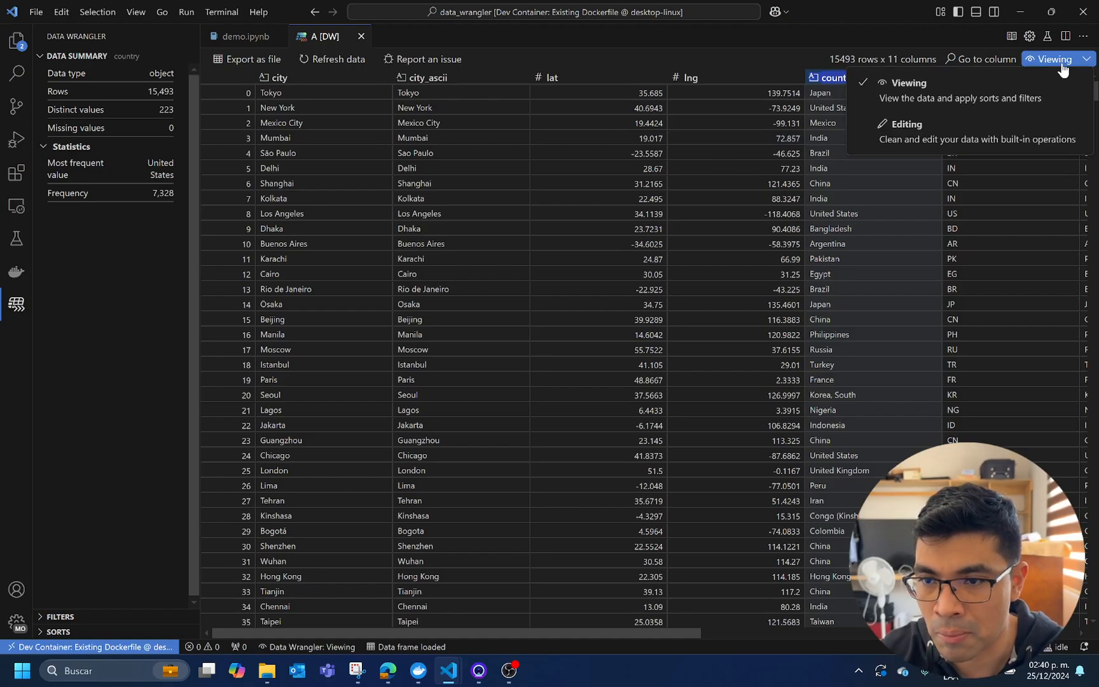
left_click(947, 136)
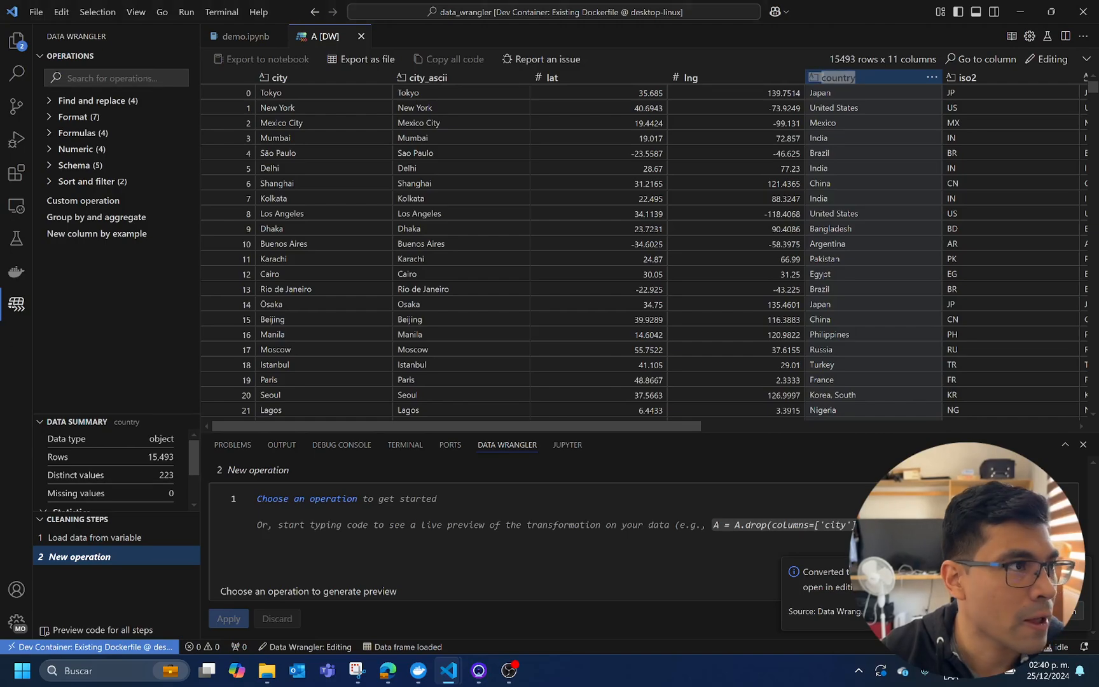
Consult the task list note at the item "Select specific columns", moving its window out of the way
left_click_drag(808, 684, 578, 81)
left_click_drag(633, 158, 339, 158)
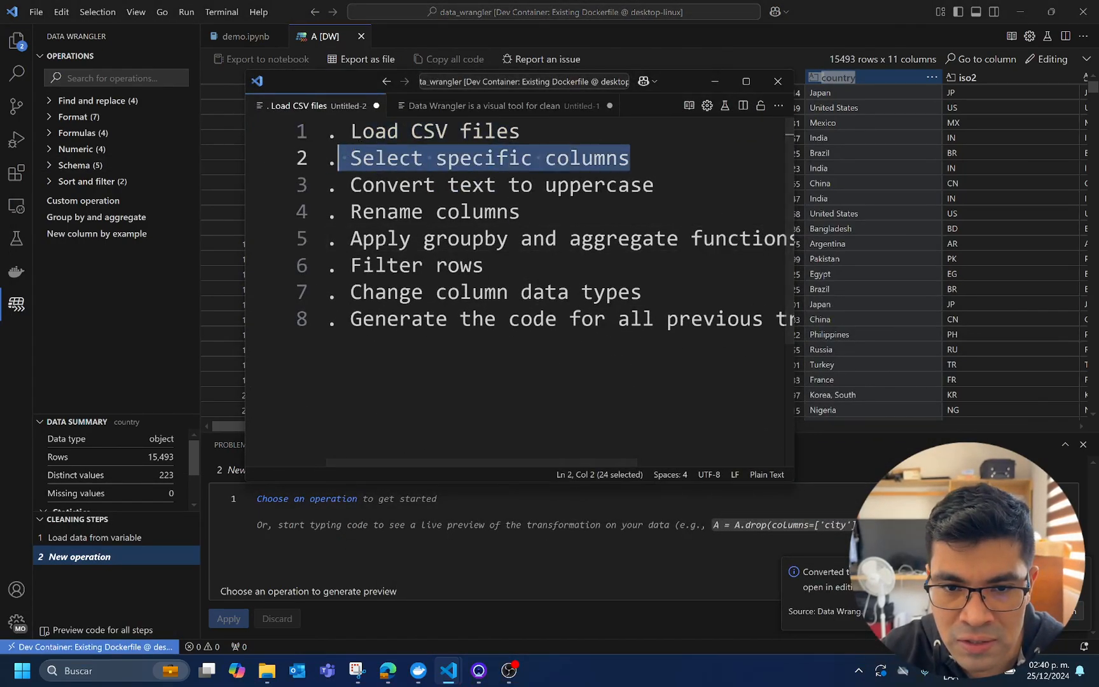
left_click_drag(678, 83, 0, 191)
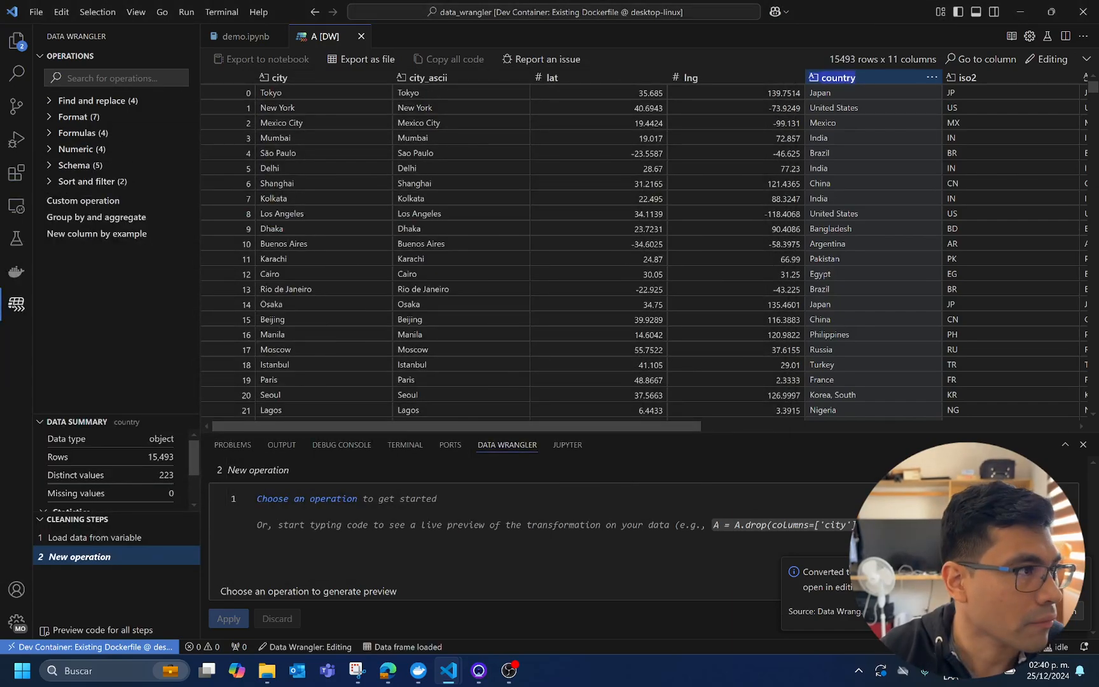
Look over the Operations, Data Summary and Cleaning Steps sections and the operations grouped under Find and replace and Format
left_click(39, 57)
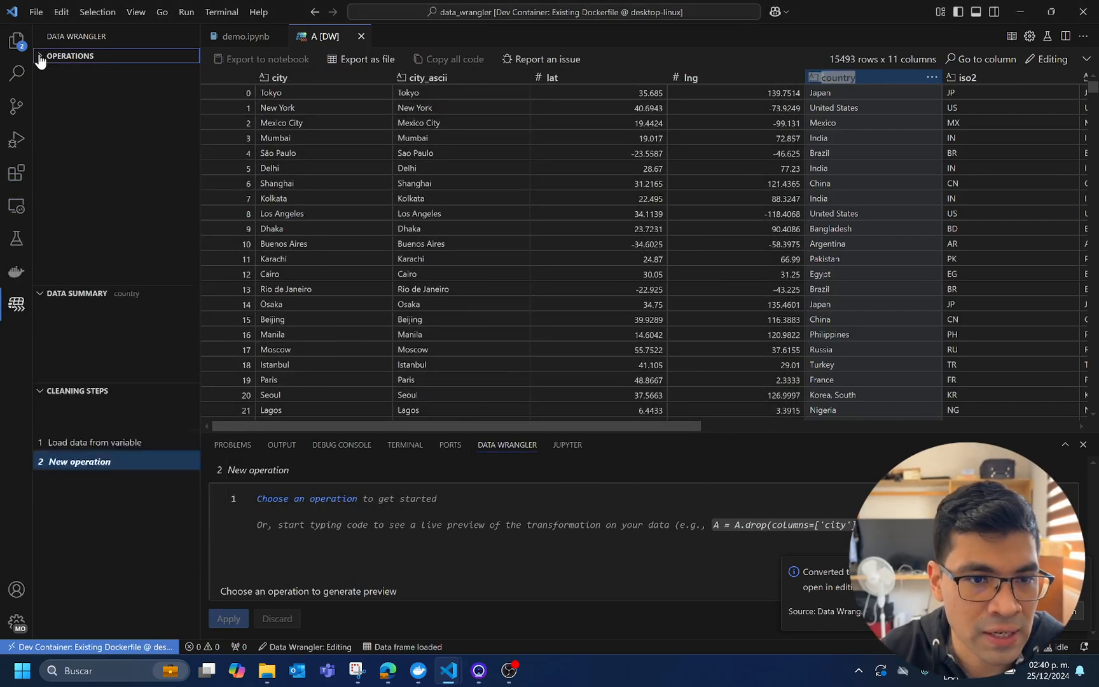
left_click(41, 74)
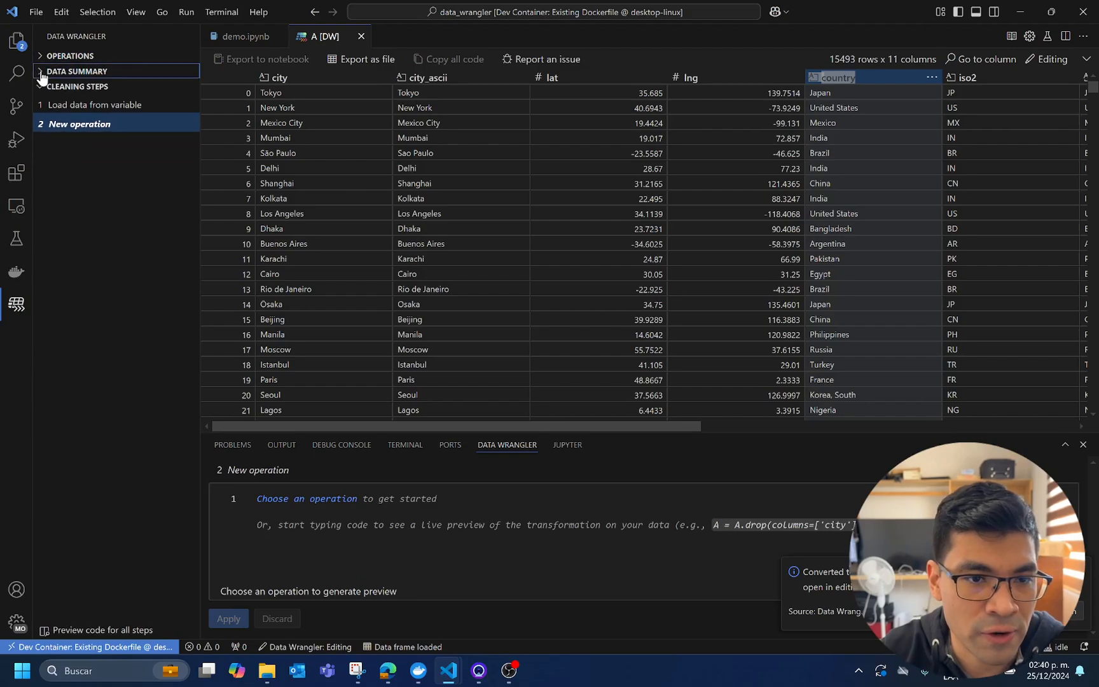
left_click(42, 89)
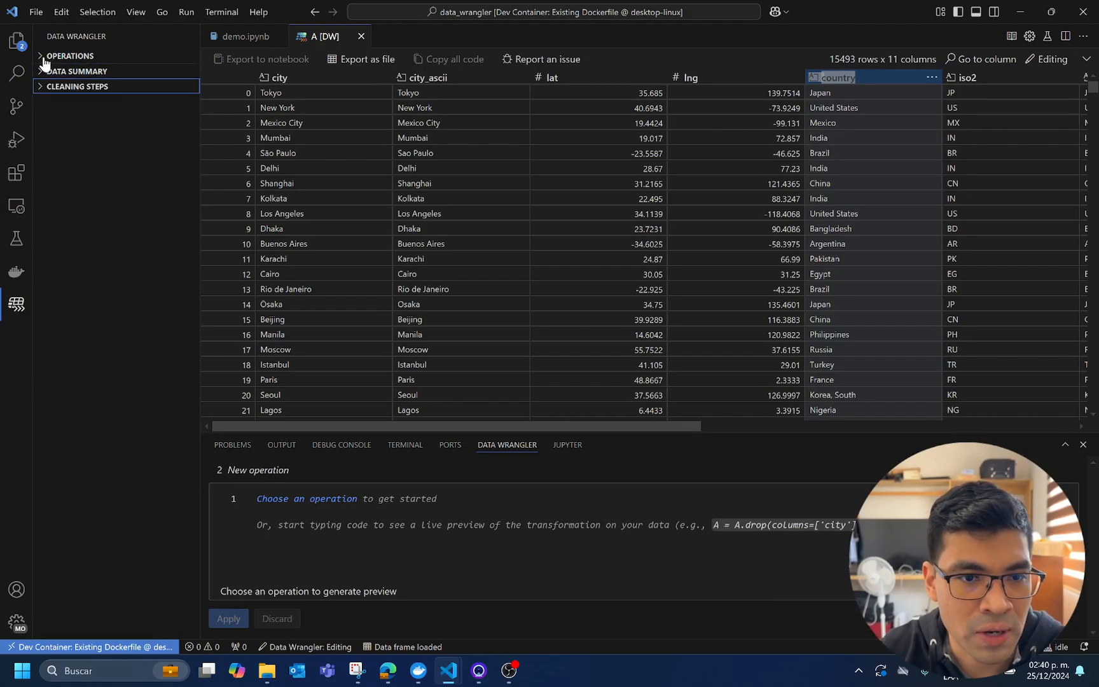
left_click(51, 59)
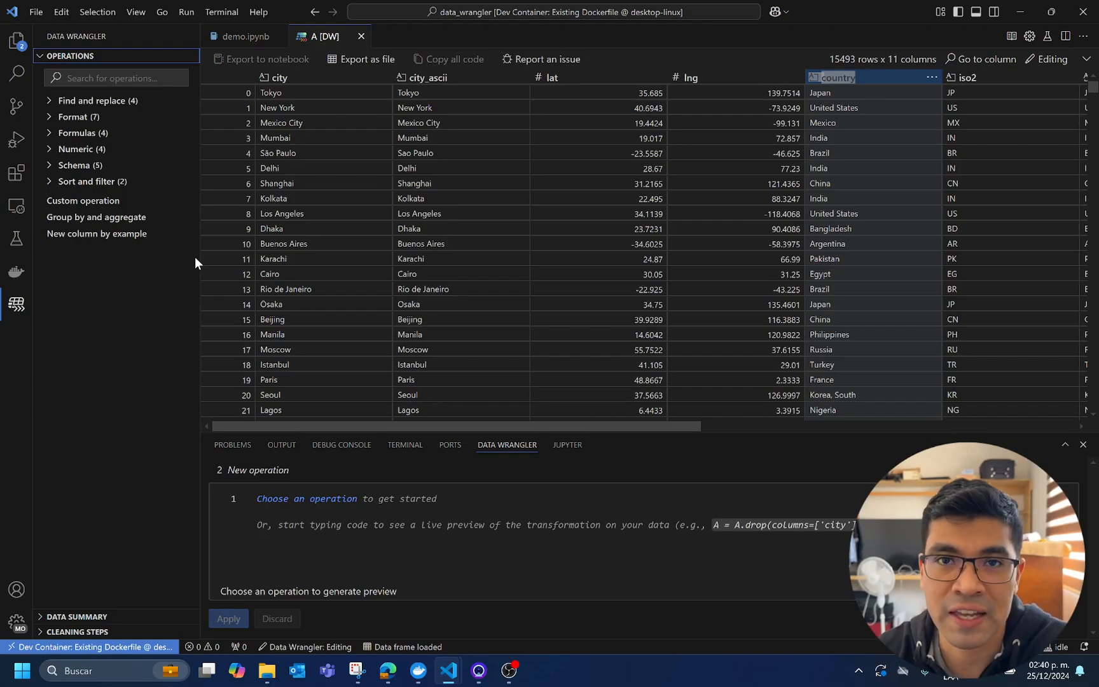
left_click(131, 101)
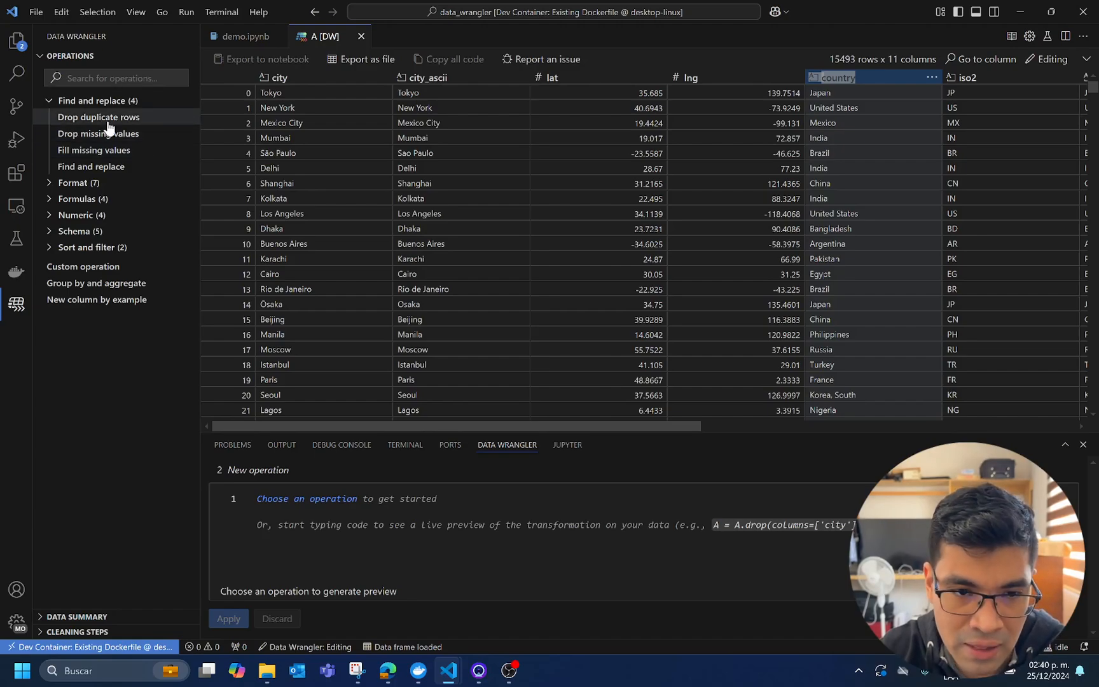
left_click(54, 100)
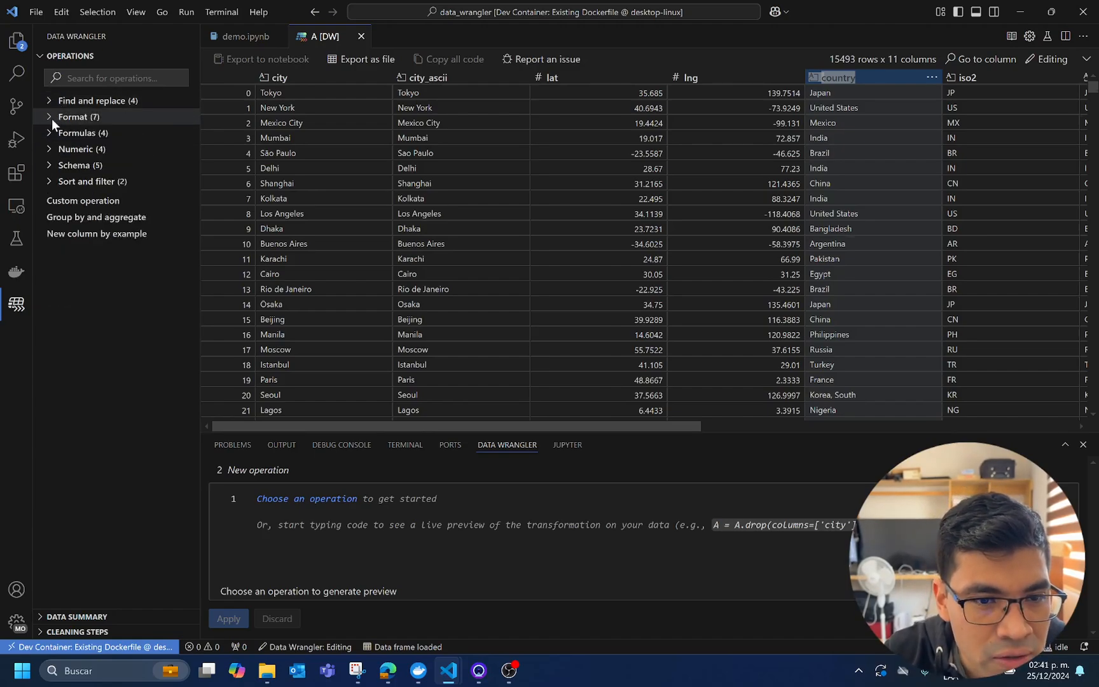
left_click(51, 118)
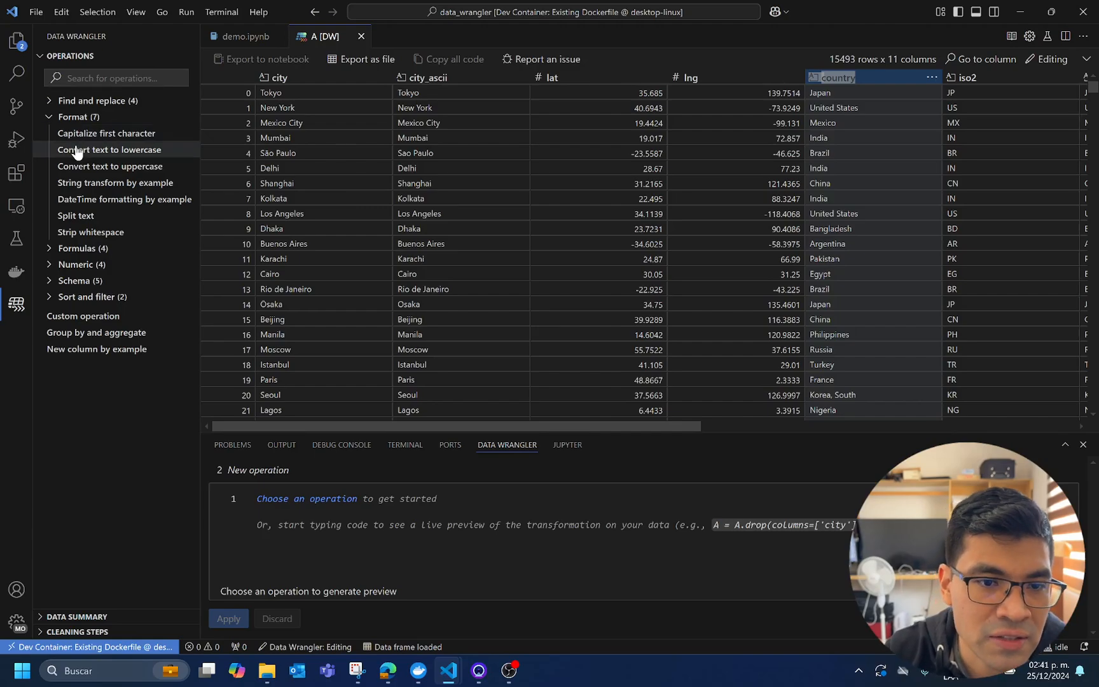
left_click(53, 118)
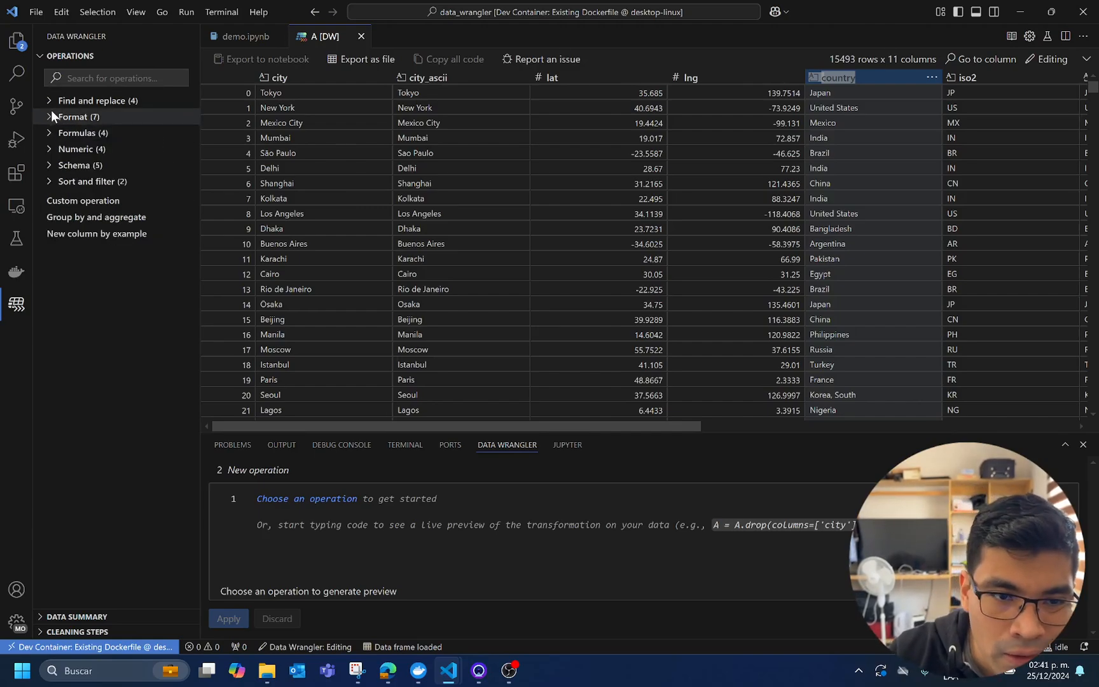
Examine the data summary statistics of the city, city_ascii, lat and lng columns in Editing mode
left_click(42, 58)
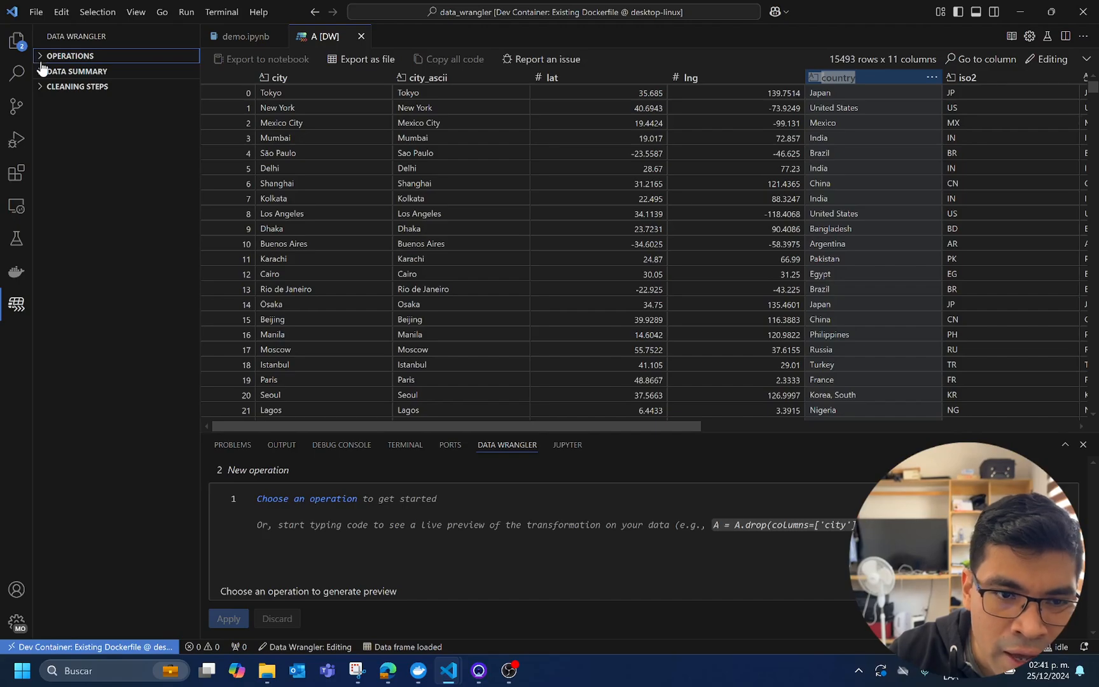
left_click(43, 73)
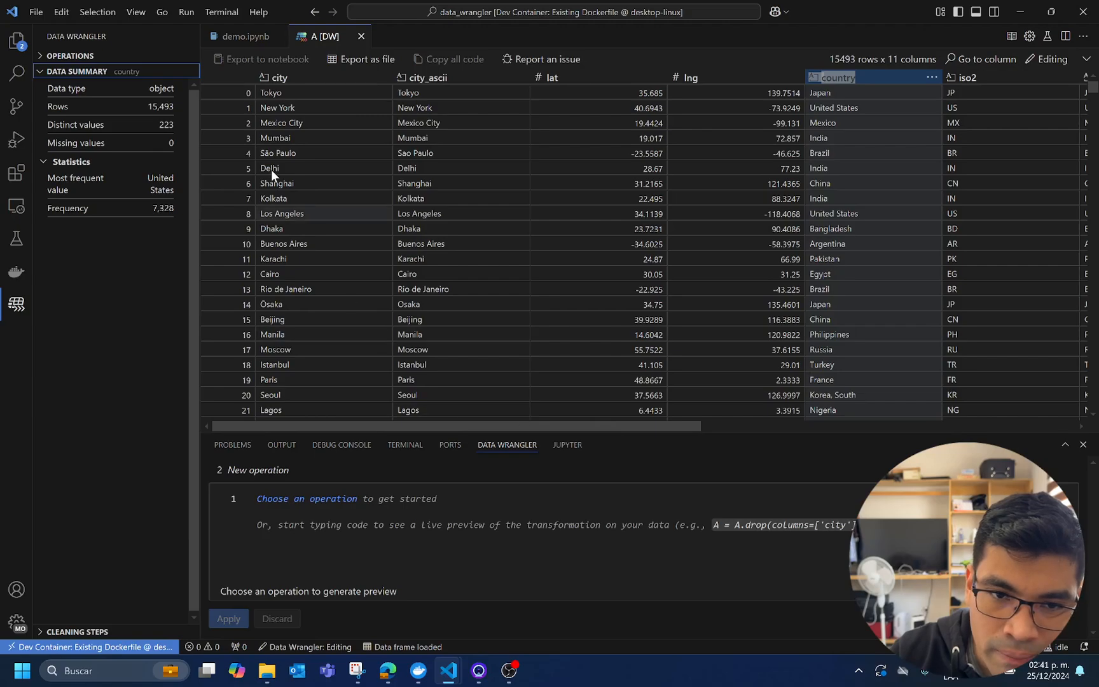
left_click(301, 75)
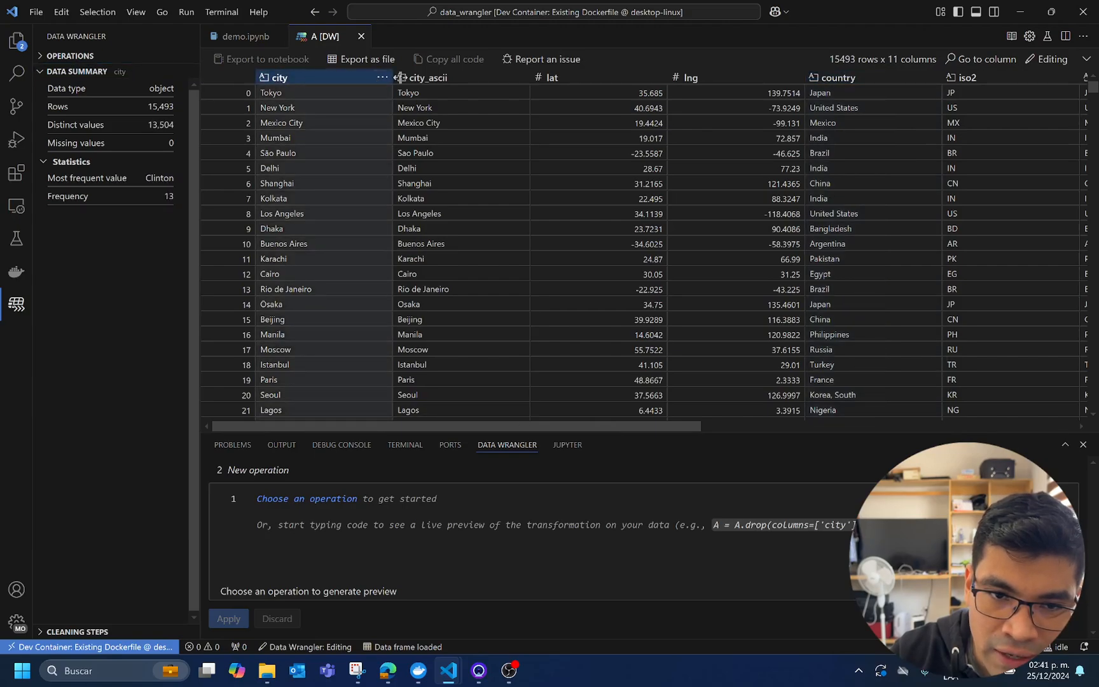
left_click(462, 77)
left_click(588, 79)
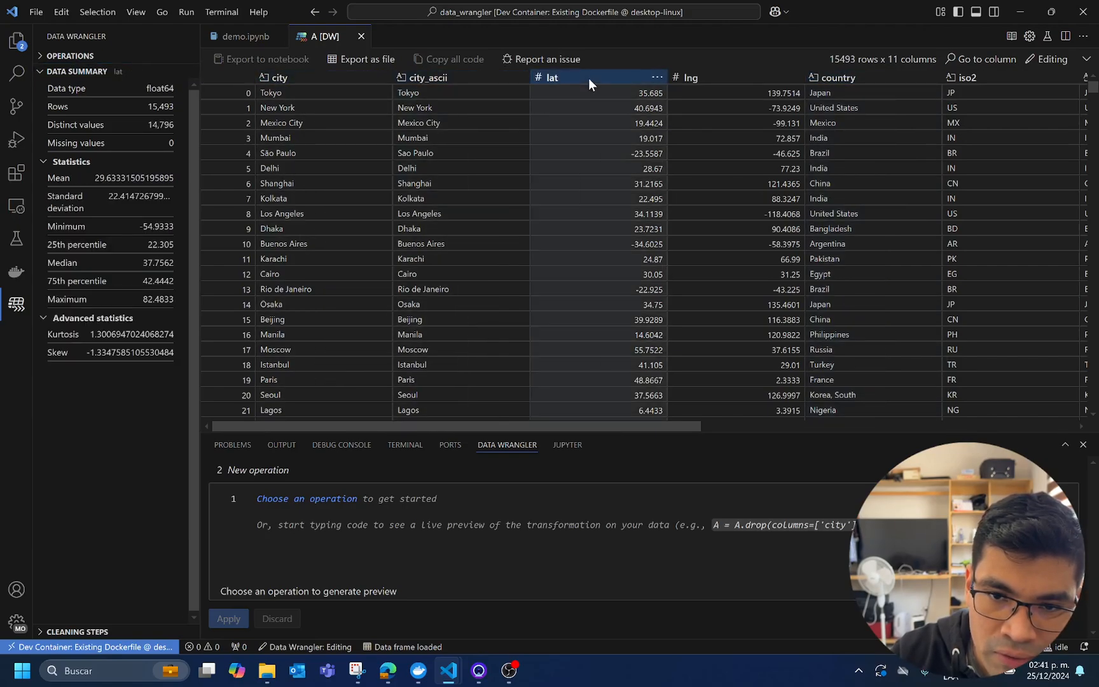
left_click(722, 80)
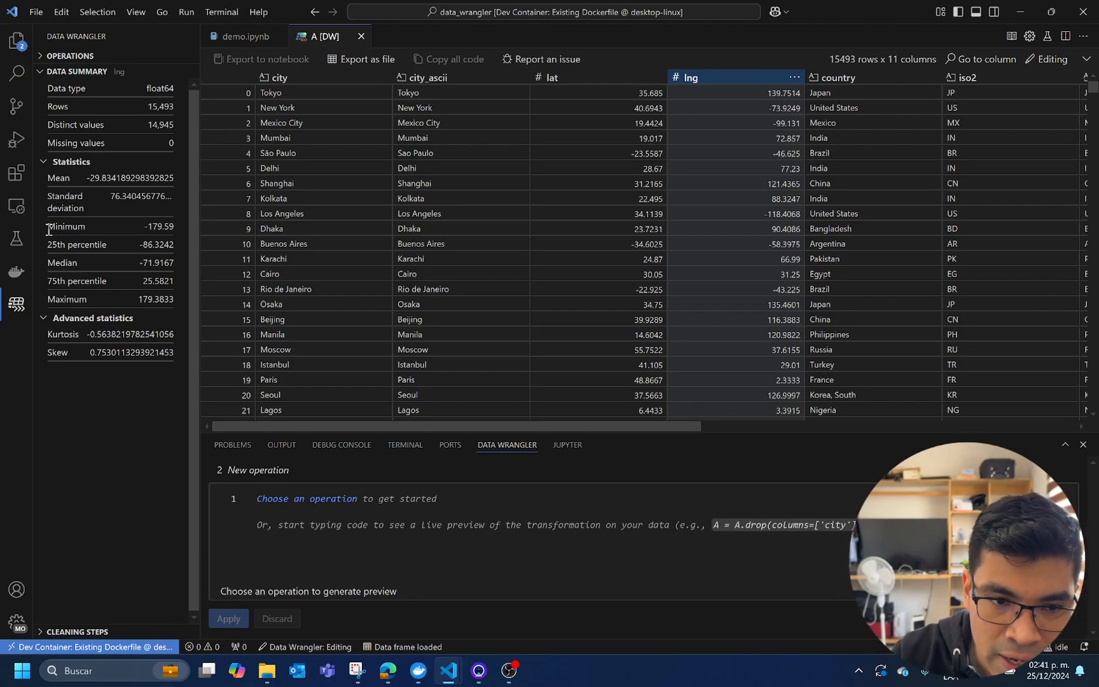
left_click_drag(47, 226, 105, 277)
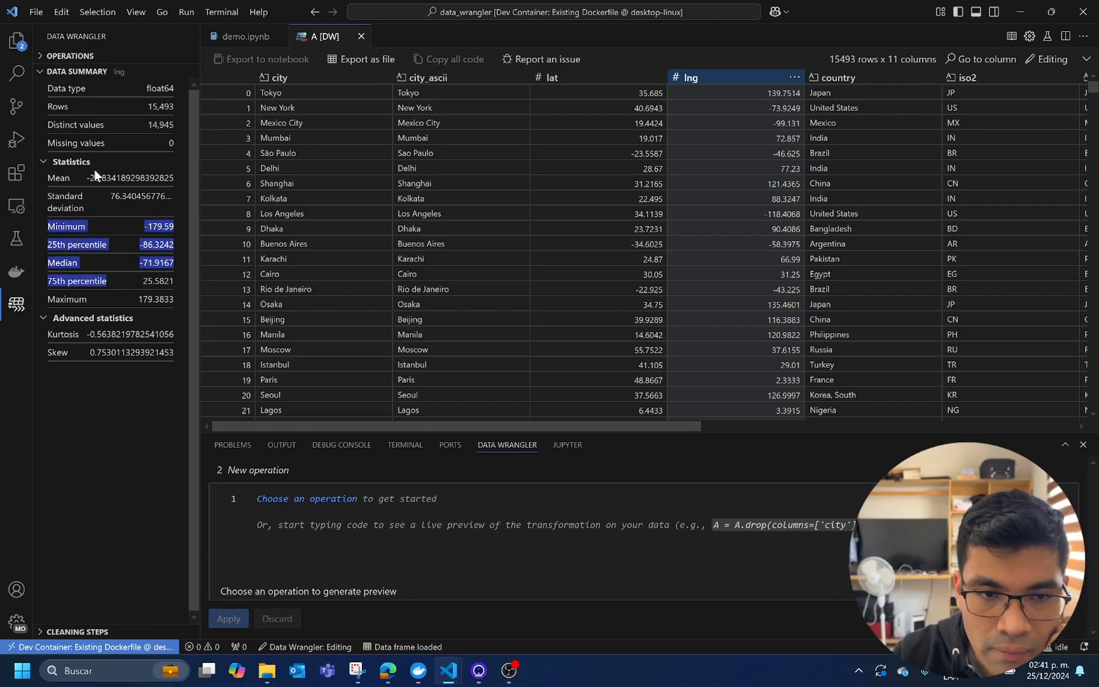
Collapse the Data Summary section and view the list of recorded cleaning steps
left_click(45, 72)
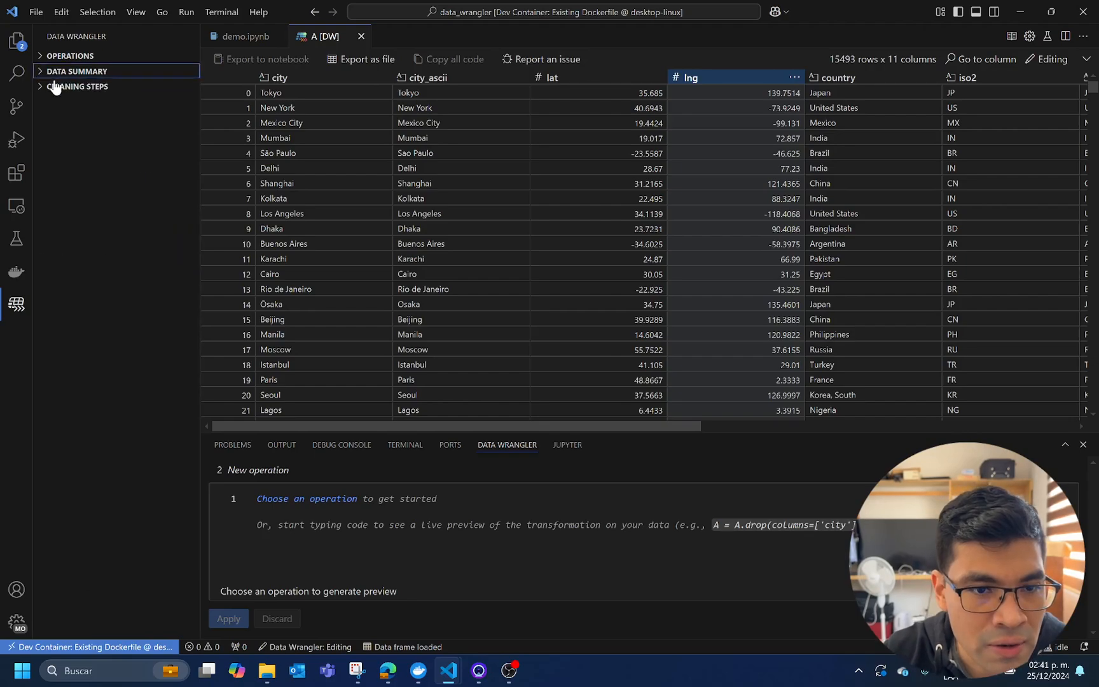
left_click(60, 88)
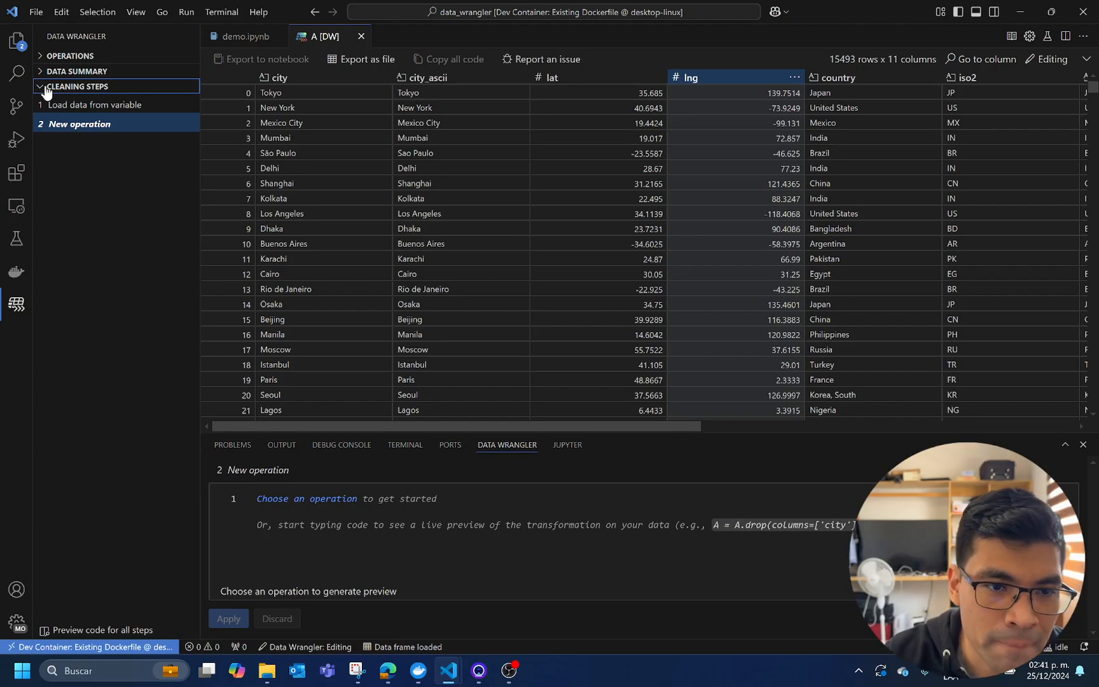
left_click(30, 88)
left_click(41, 71)
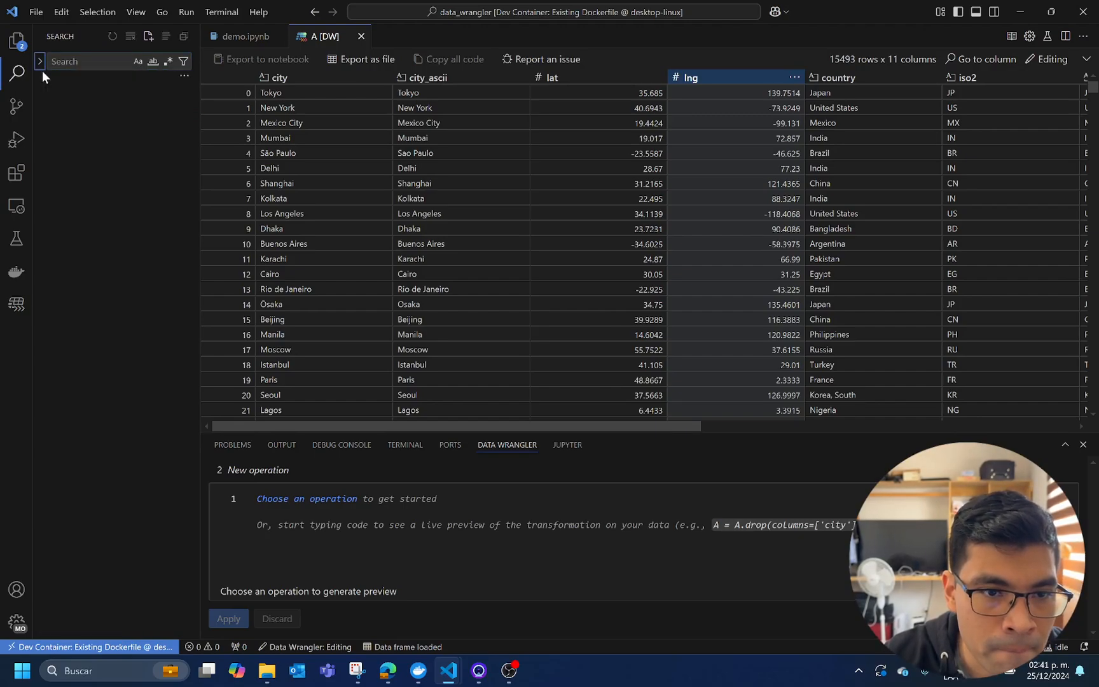
left_click(42, 65)
left_click(89, 145)
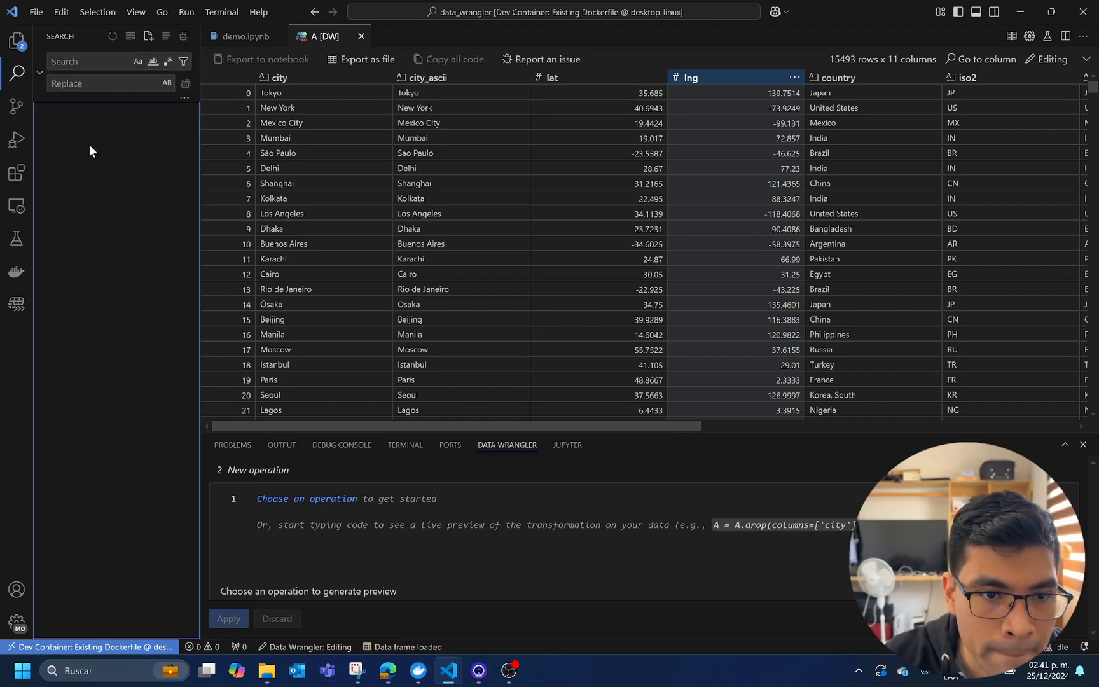
left_click(18, 305)
Collapse the Cleaning Steps section
left_click(40, 88)
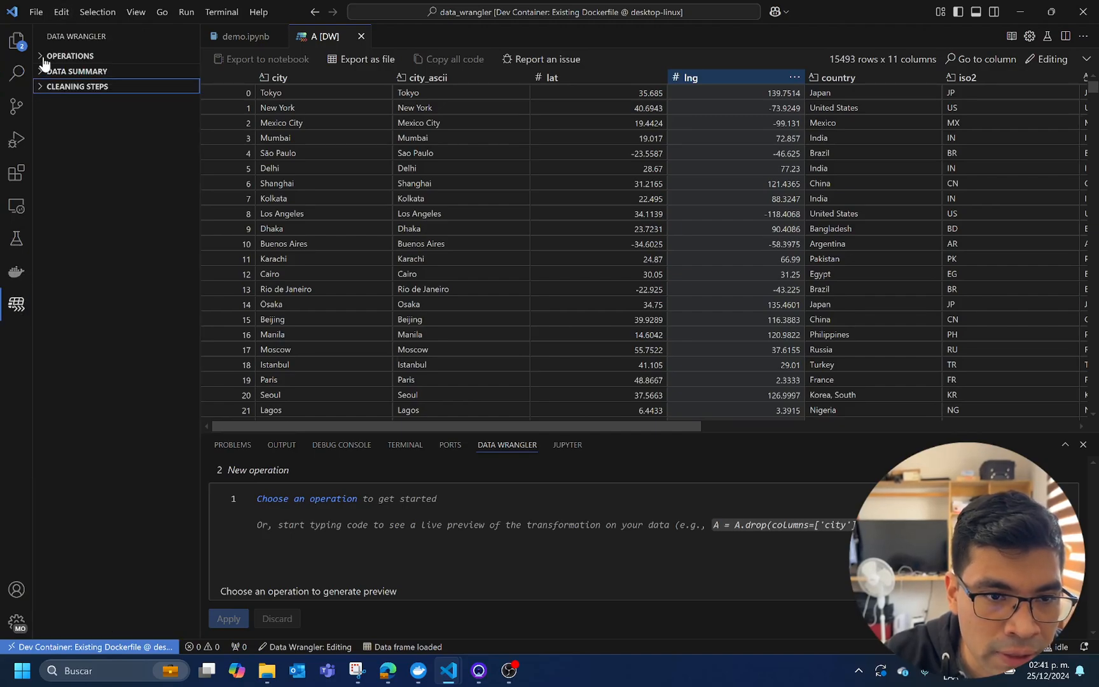
Set up a Select columns operation from the Schema group with city_ascii, lat, lng, country and population as target columns
left_click(45, 56)
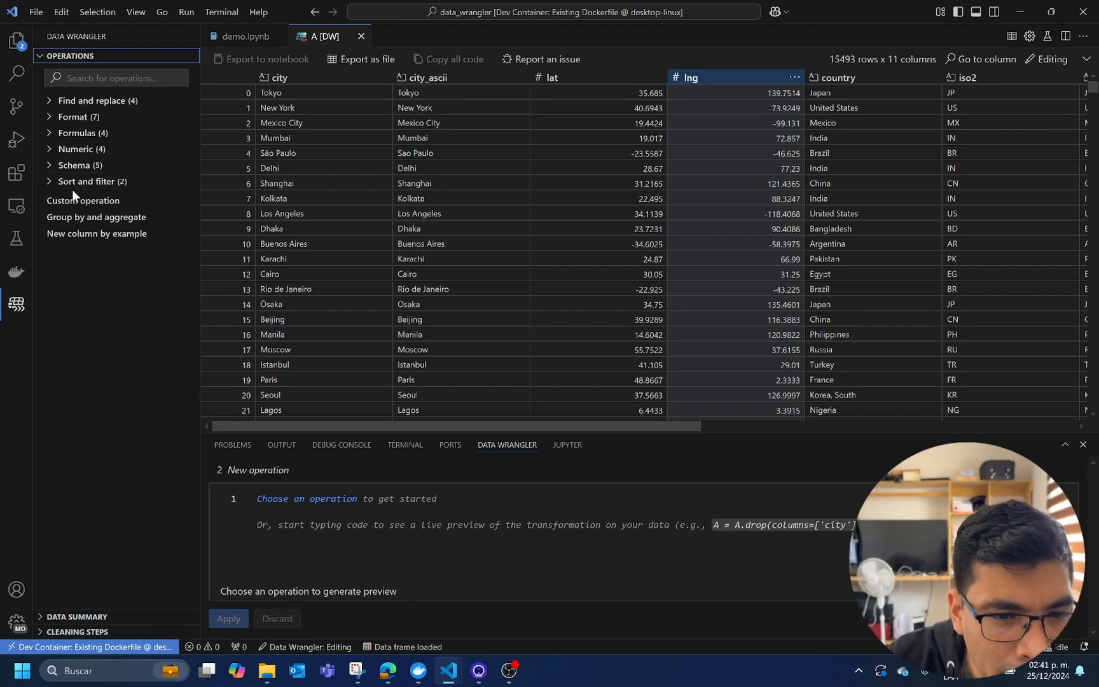
left_click(58, 167)
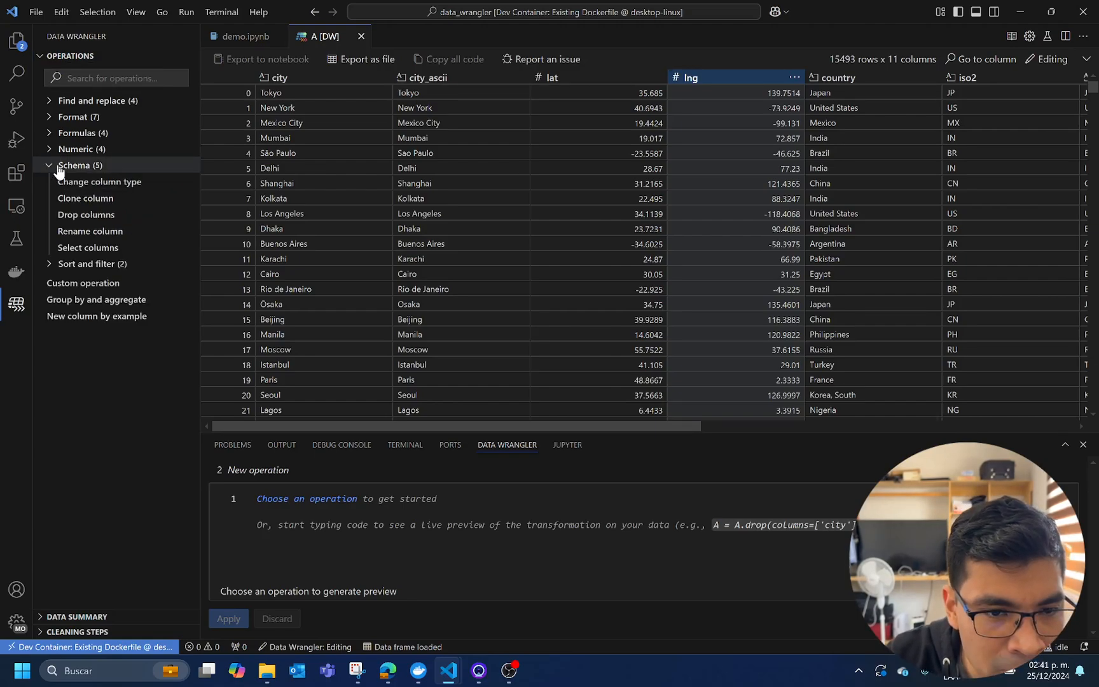
left_click(89, 244)
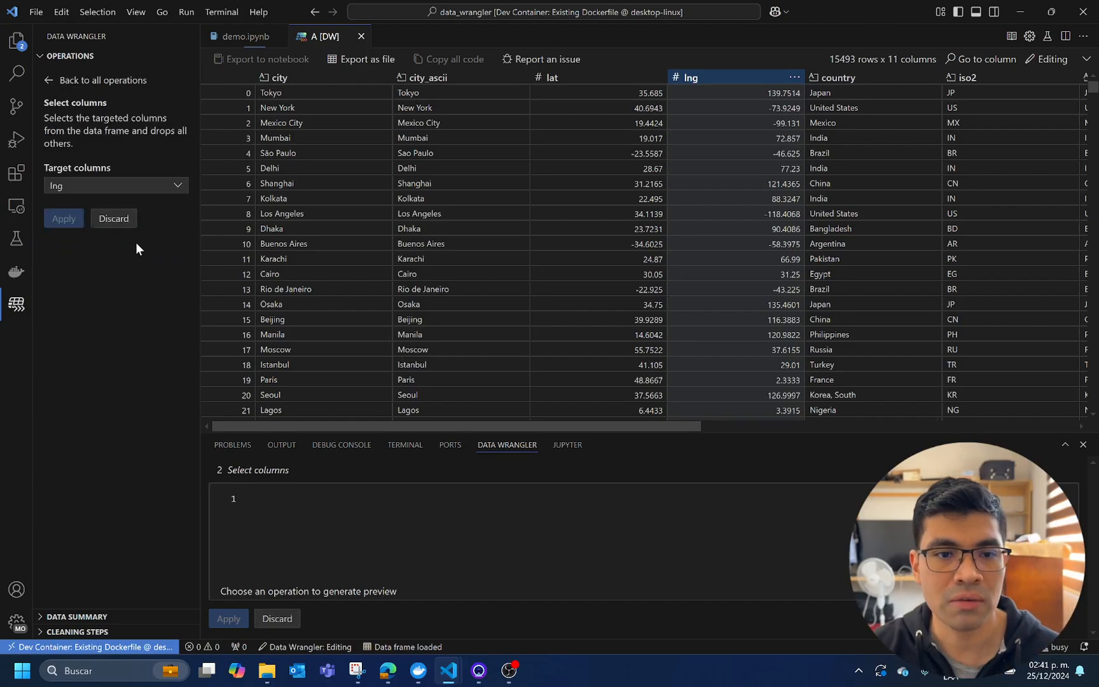
left_click(177, 185)
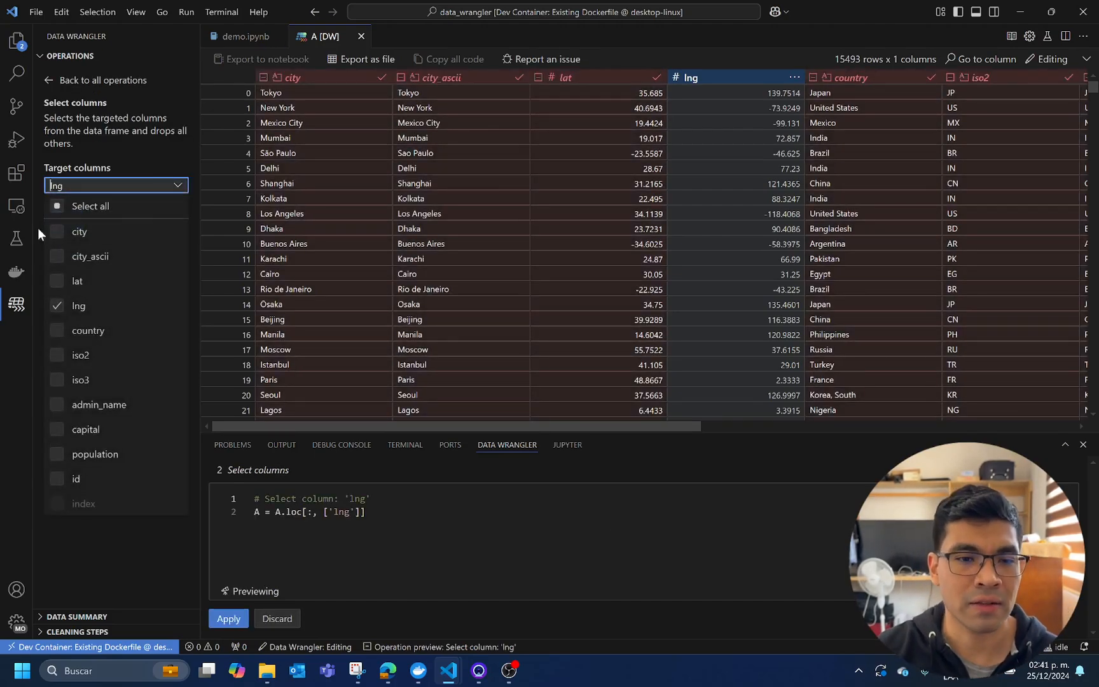
left_click(57, 306)
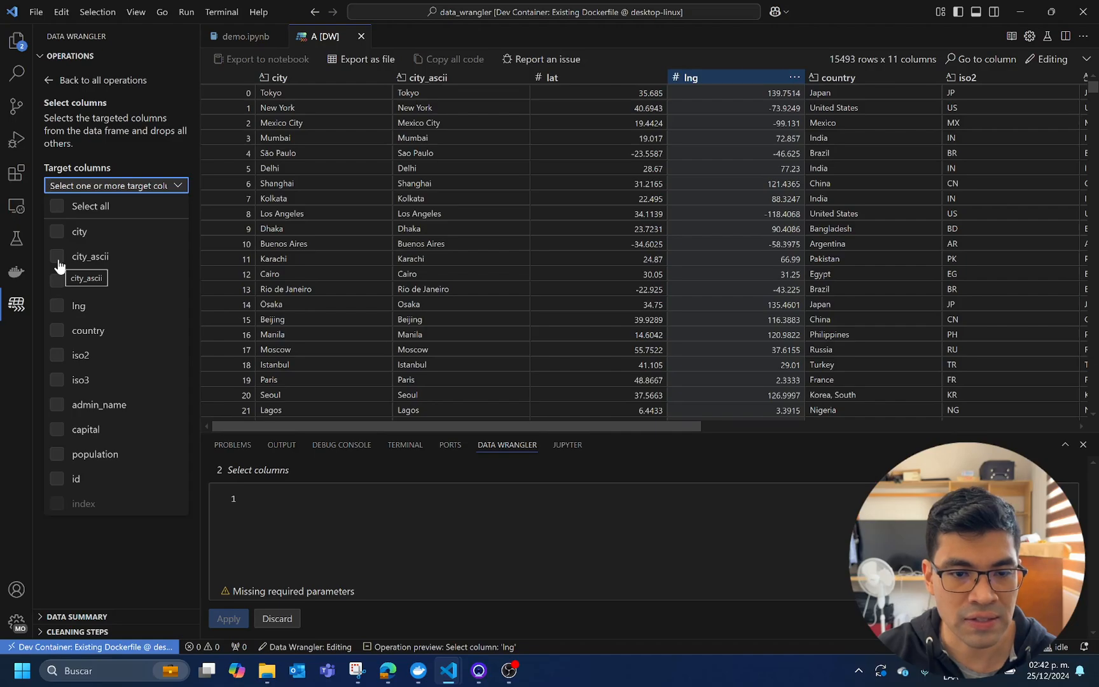
left_click(57, 257)
left_click(57, 281)
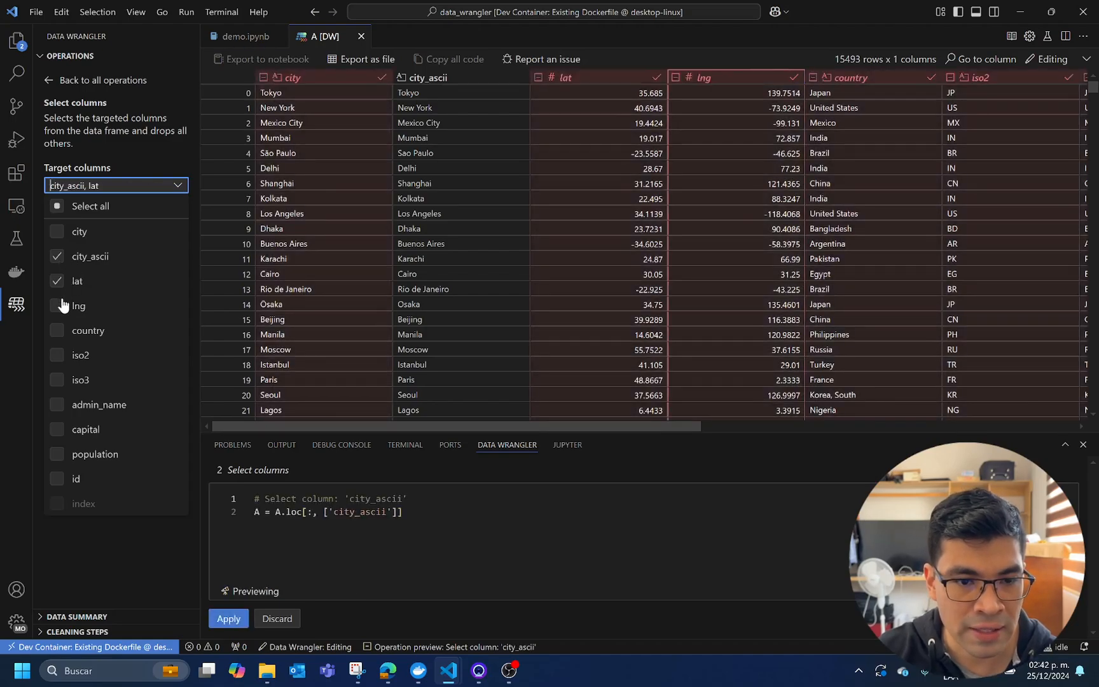
left_click(58, 306)
left_click(57, 330)
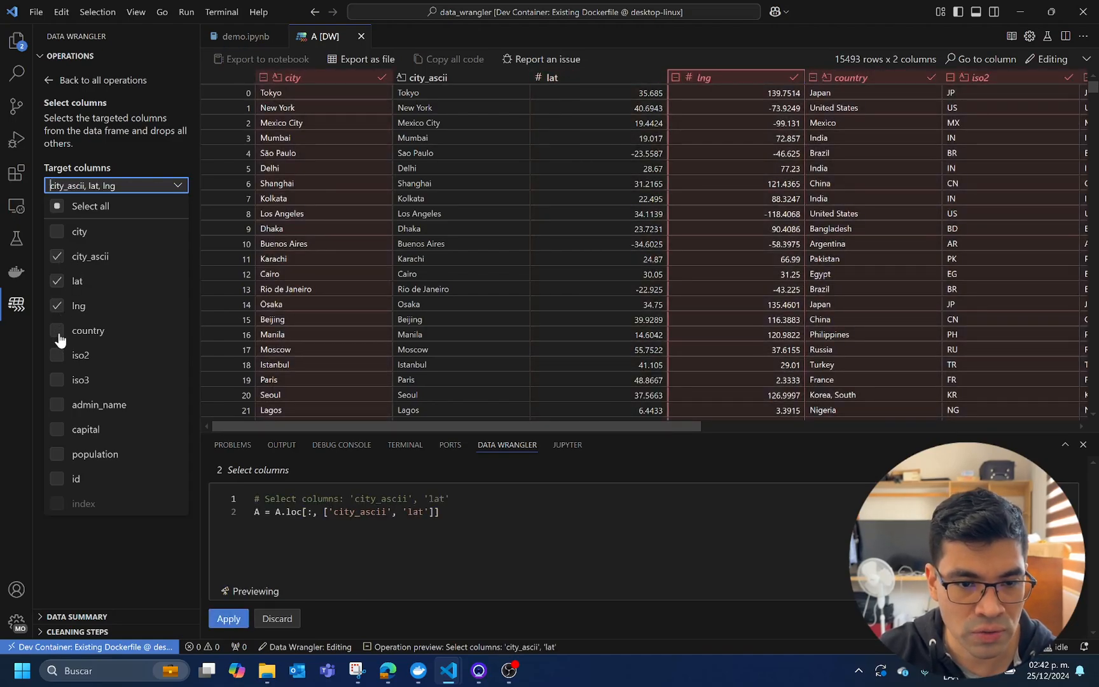
left_click(56, 455)
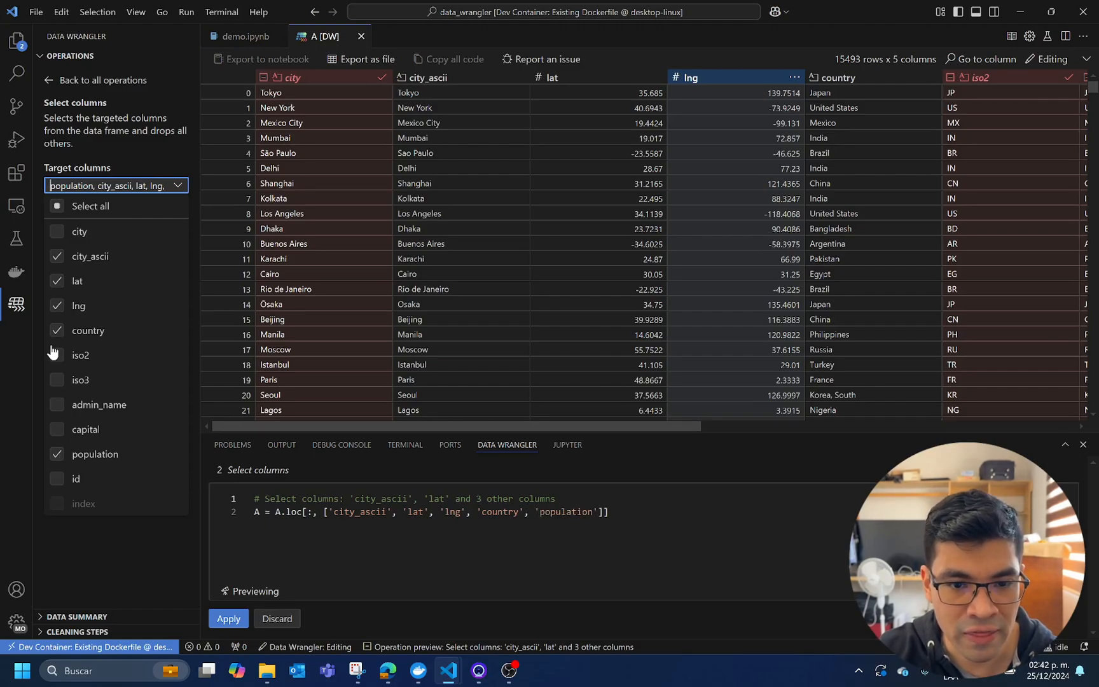
Review the generated column selection code and apply the Select columns operation
left_click_drag(637, 518, 257, 515)
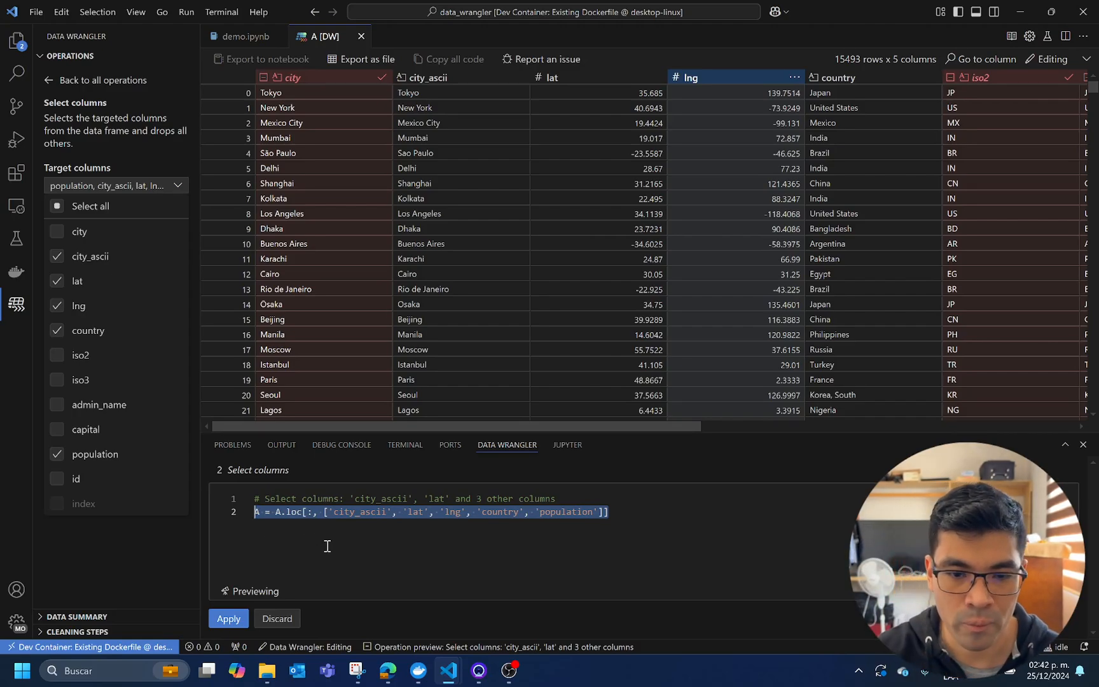
left_click_drag(327, 546, 325, 545)
left_click(238, 624)
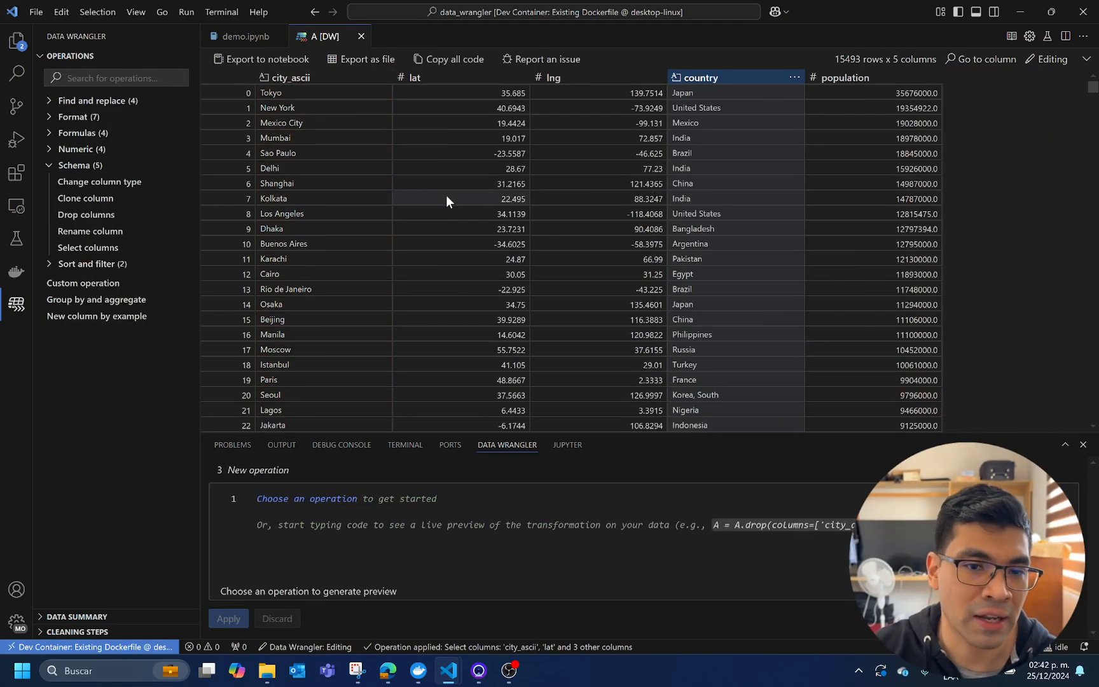
Convert the text in the city_ascii and country columns to uppercase and apply the operation
left_click(58, 167)
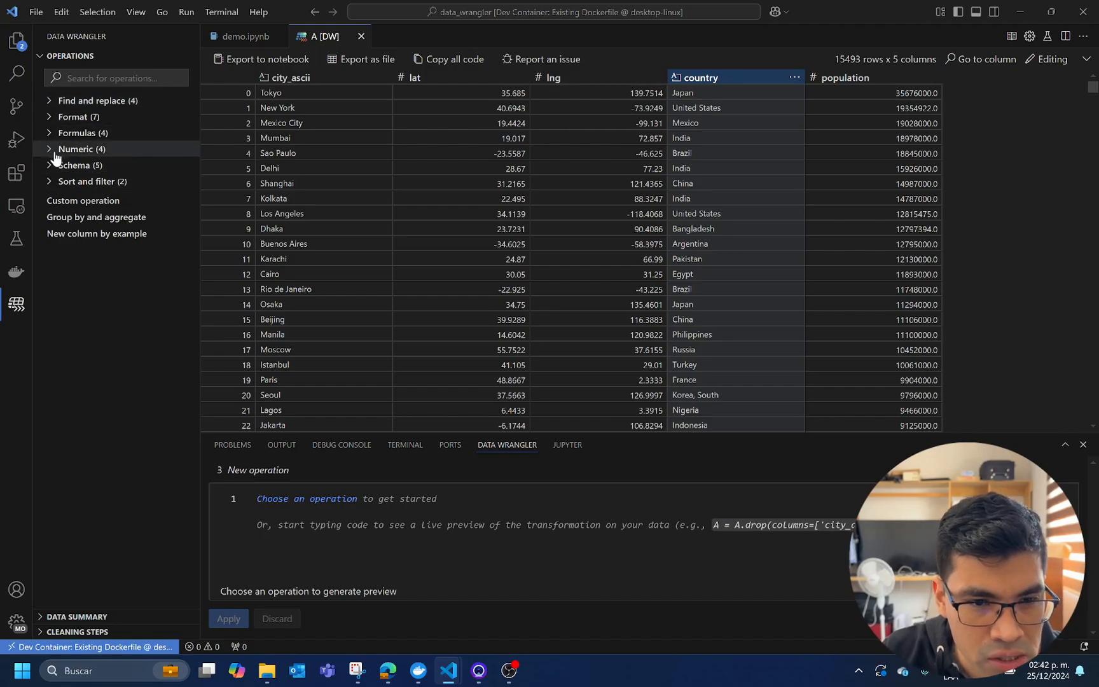
left_click(49, 117)
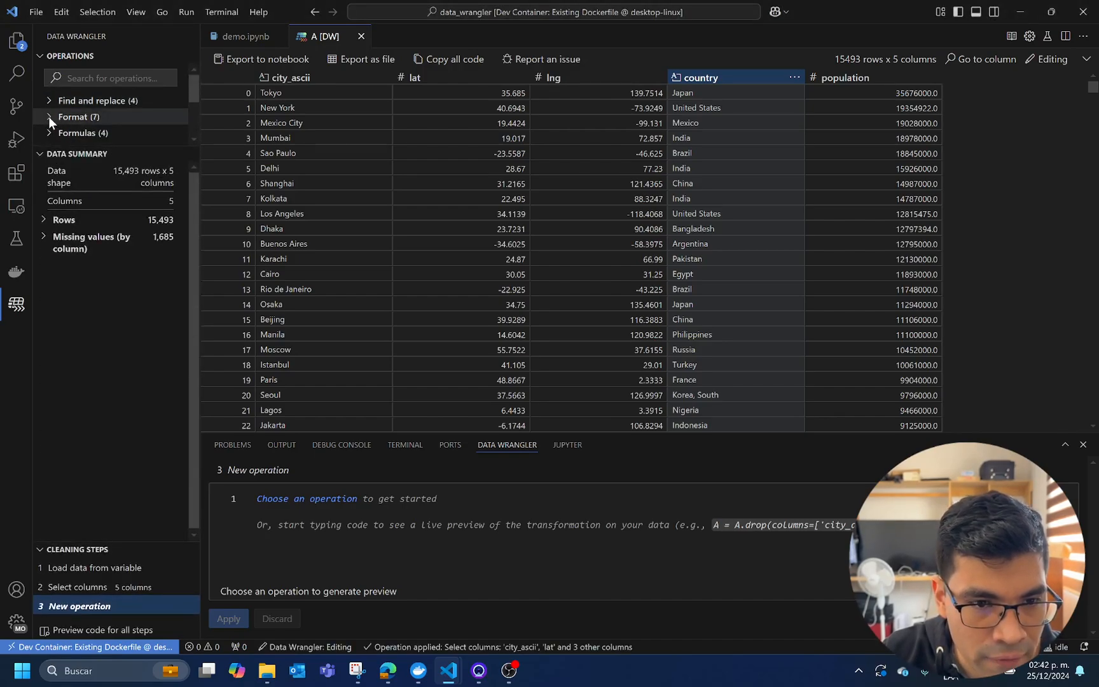
left_click_drag(77, 146, 77, 389)
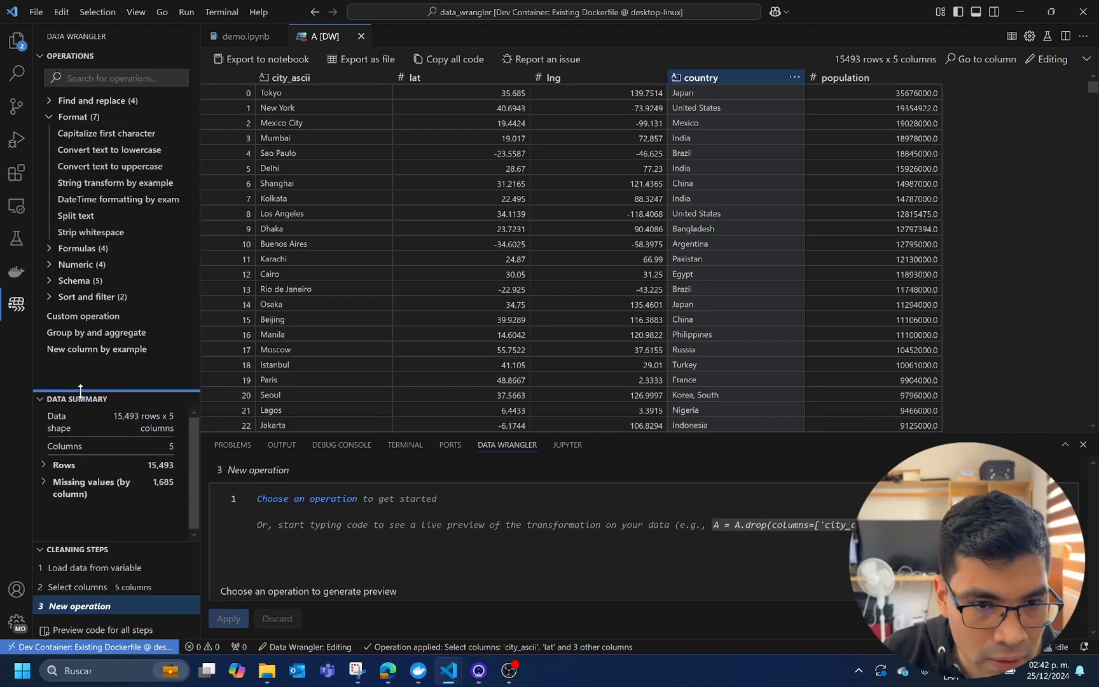
left_click(92, 168)
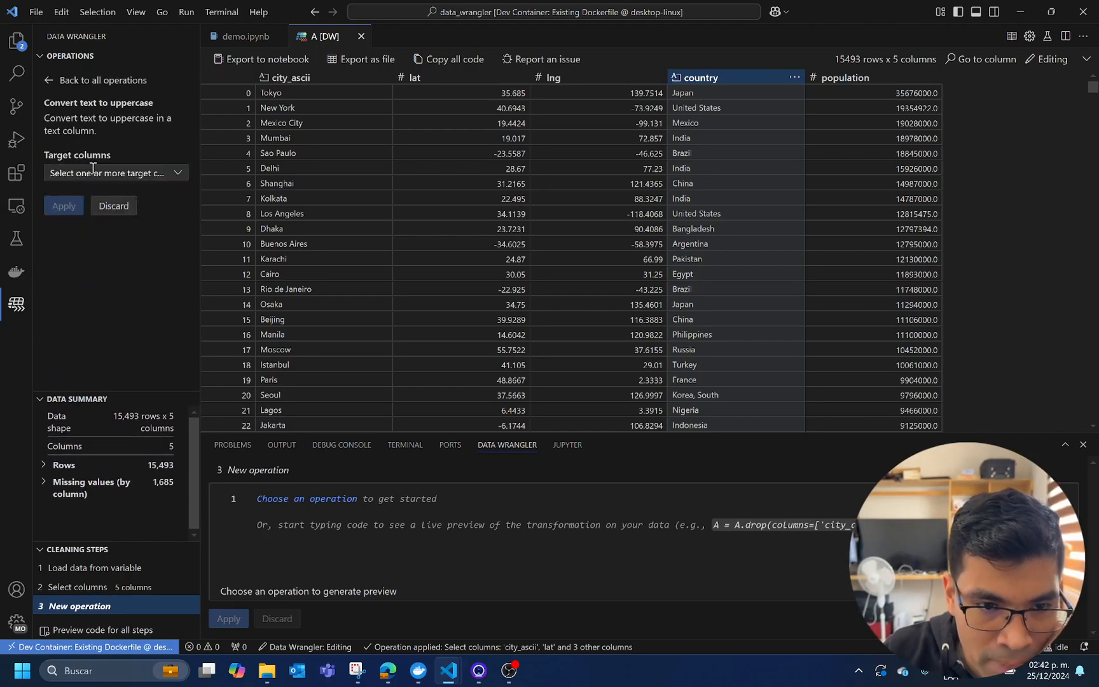
left_click(175, 172)
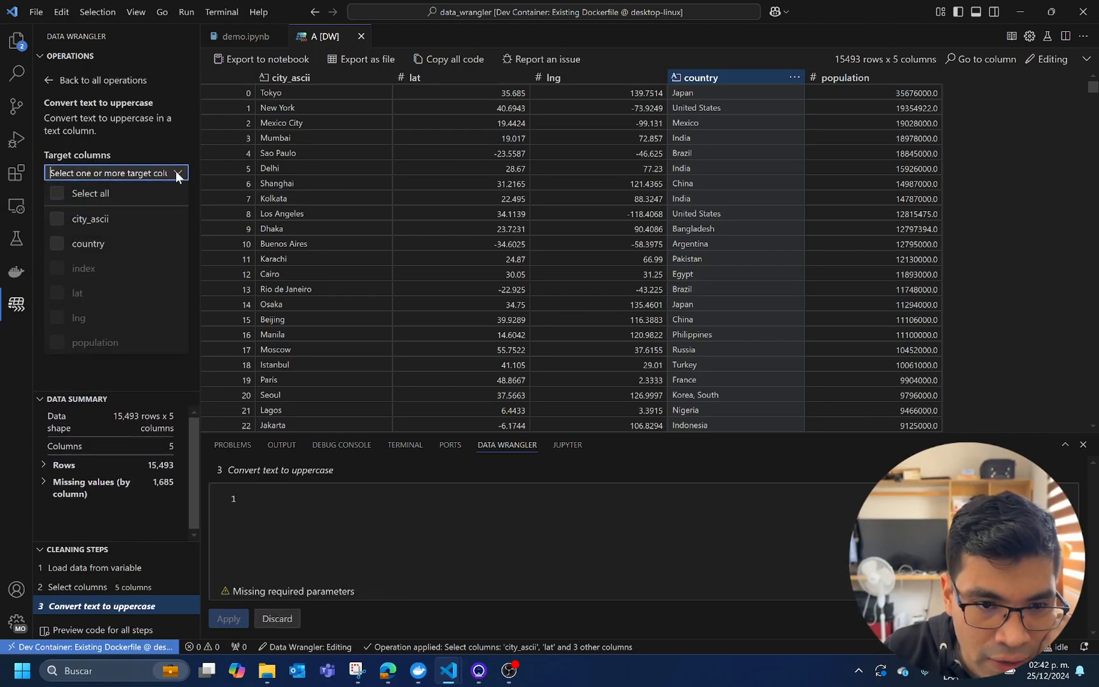
left_click(60, 220)
left_click(62, 245)
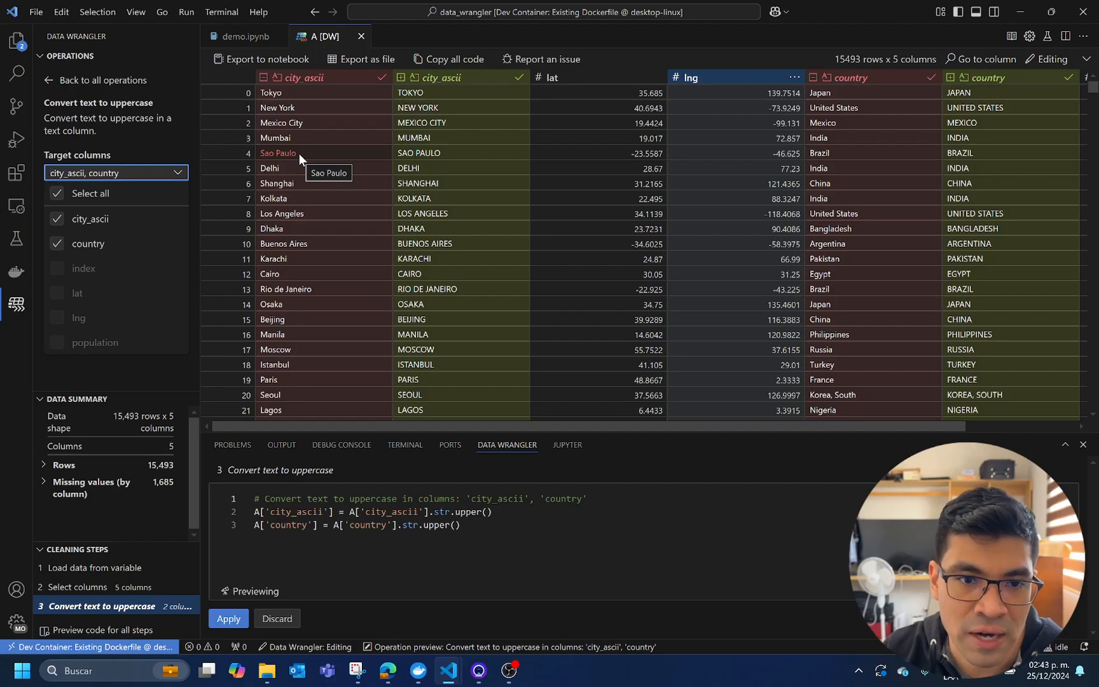
left_click(229, 619)
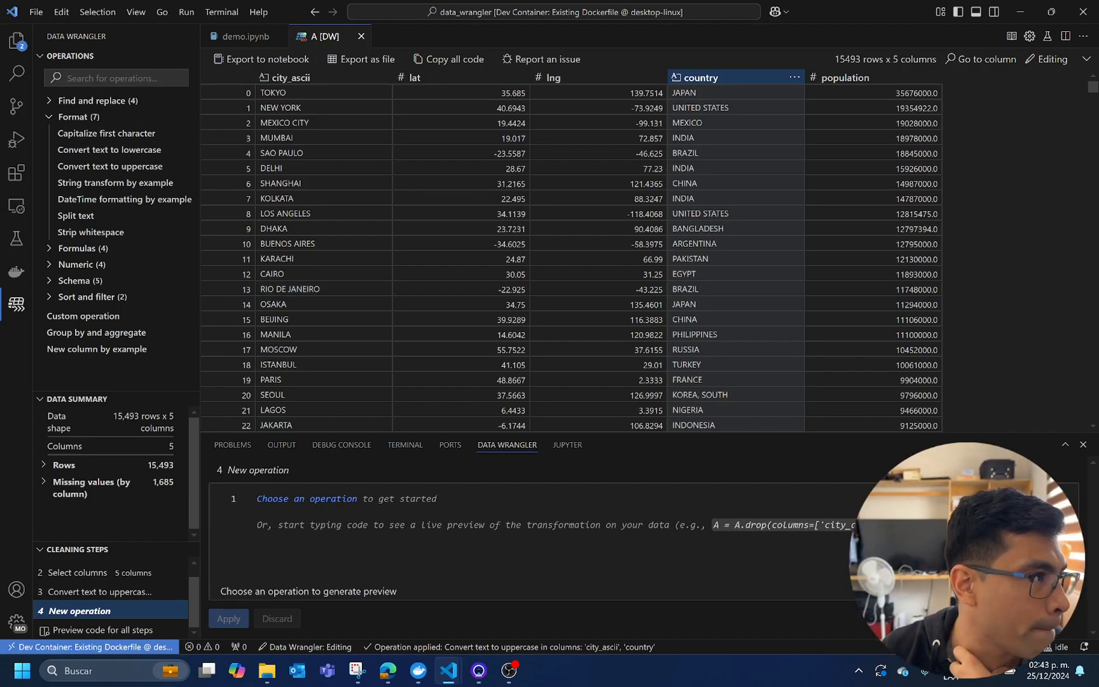
Rename the city_ascii column to city with the Schema group's Rename column operation and apply it
left_click(54, 117)
left_click(55, 118)
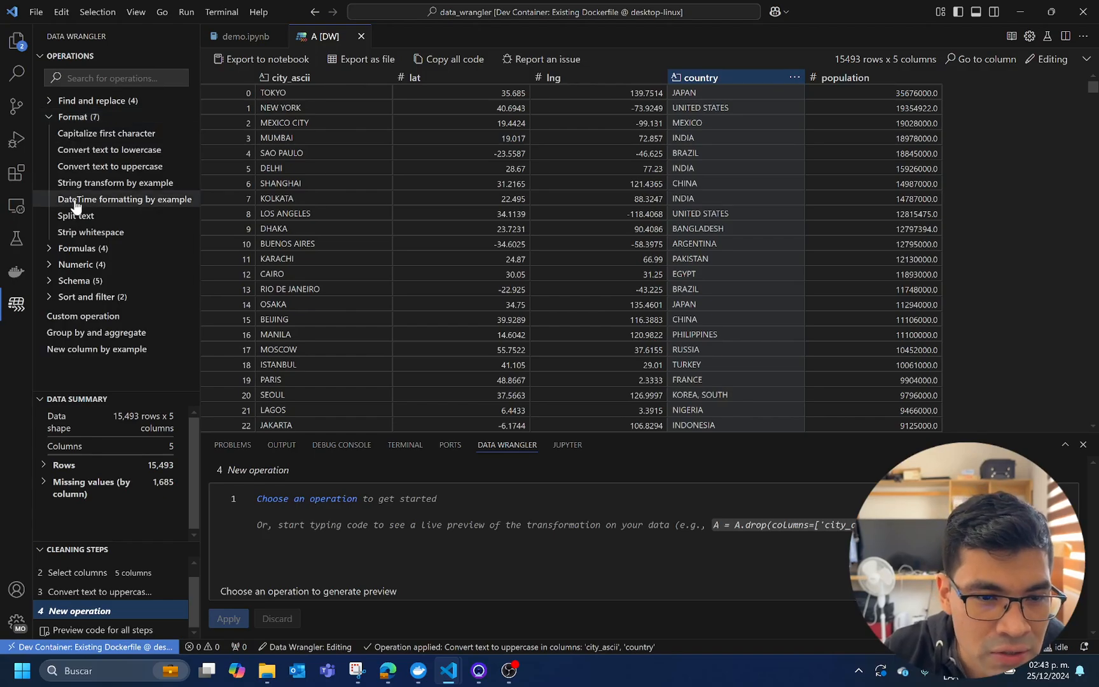
left_click(47, 118)
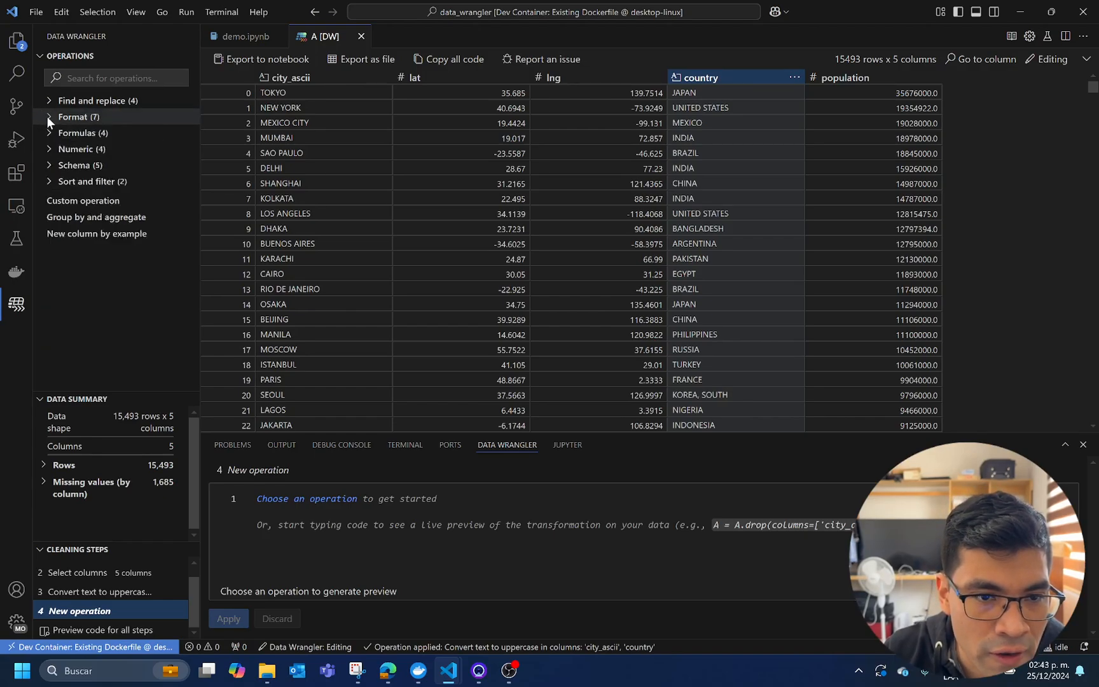
left_click(50, 166)
left_click(87, 231)
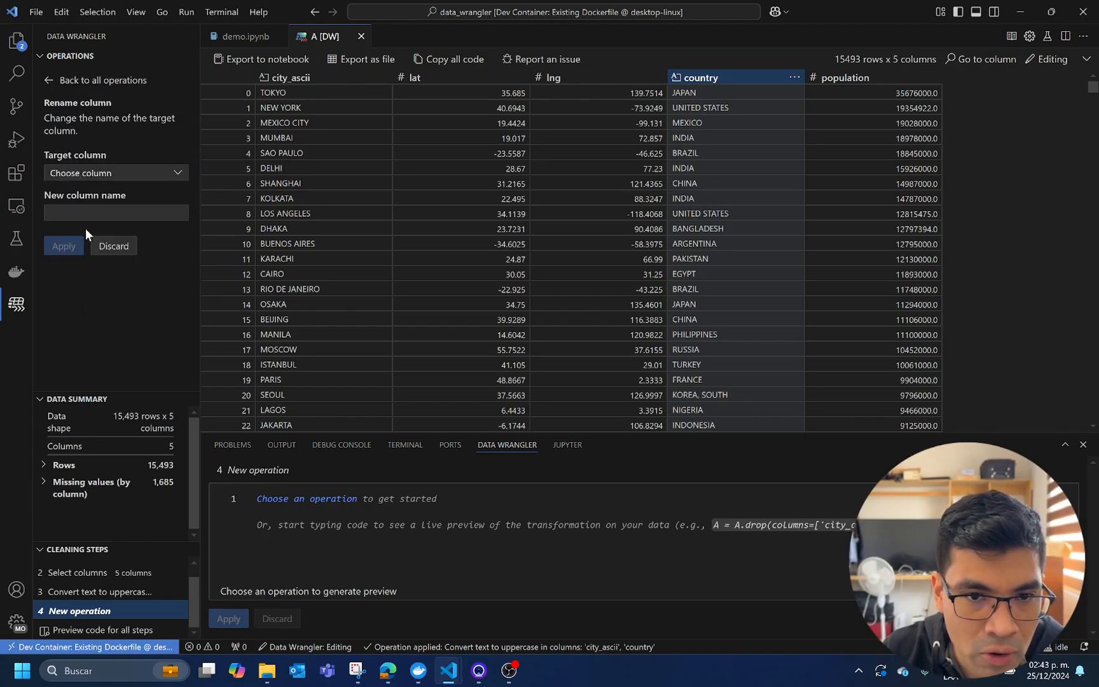
left_click(175, 177)
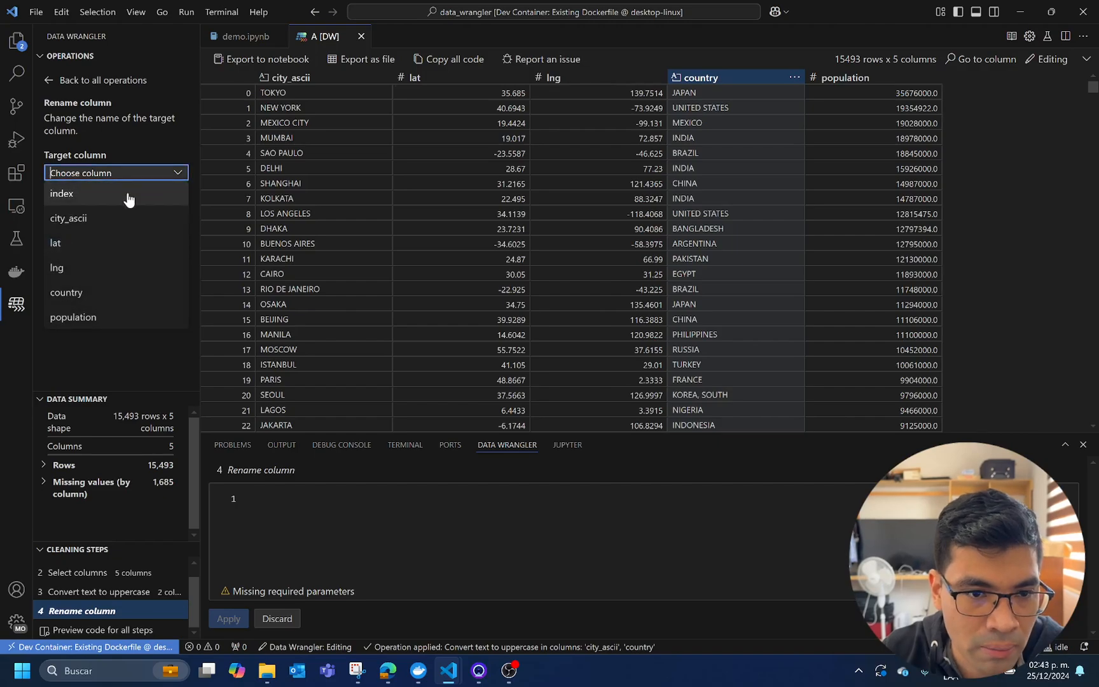
left_click(122, 219)
left_click(117, 215)
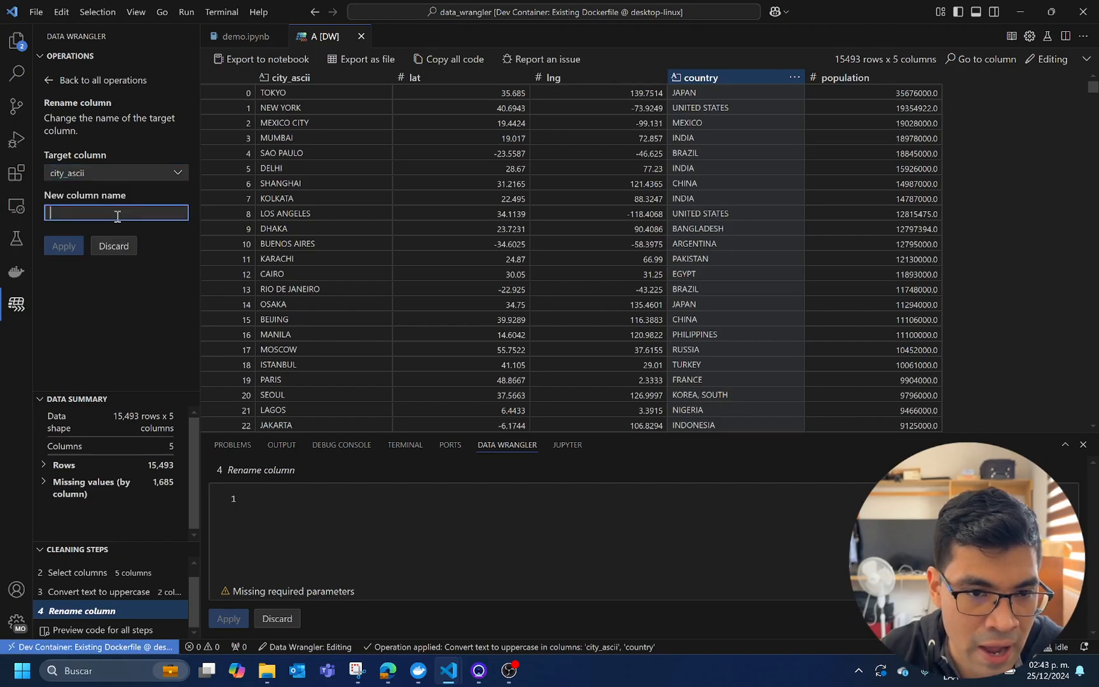
type("ci")
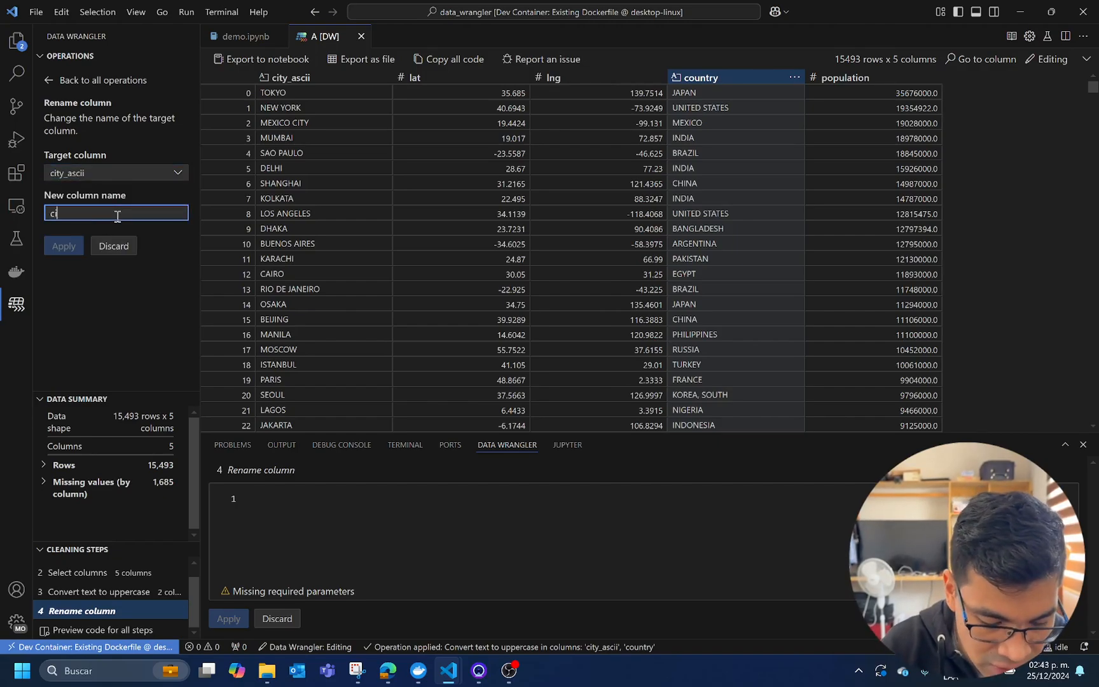
type("ty")
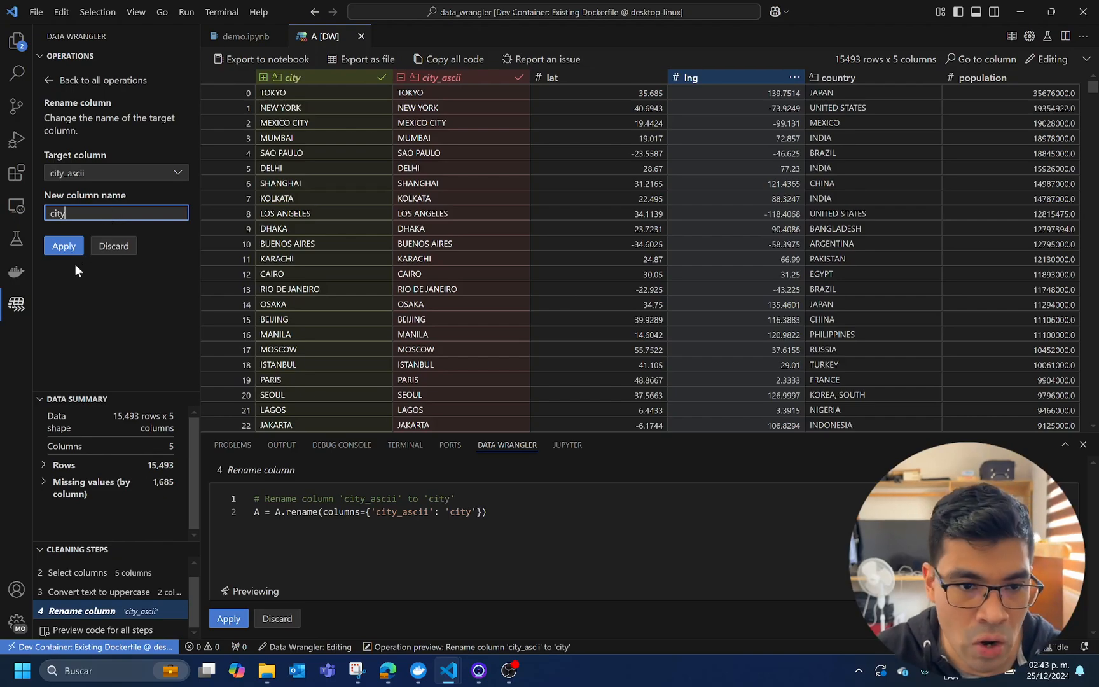
left_click(72, 253)
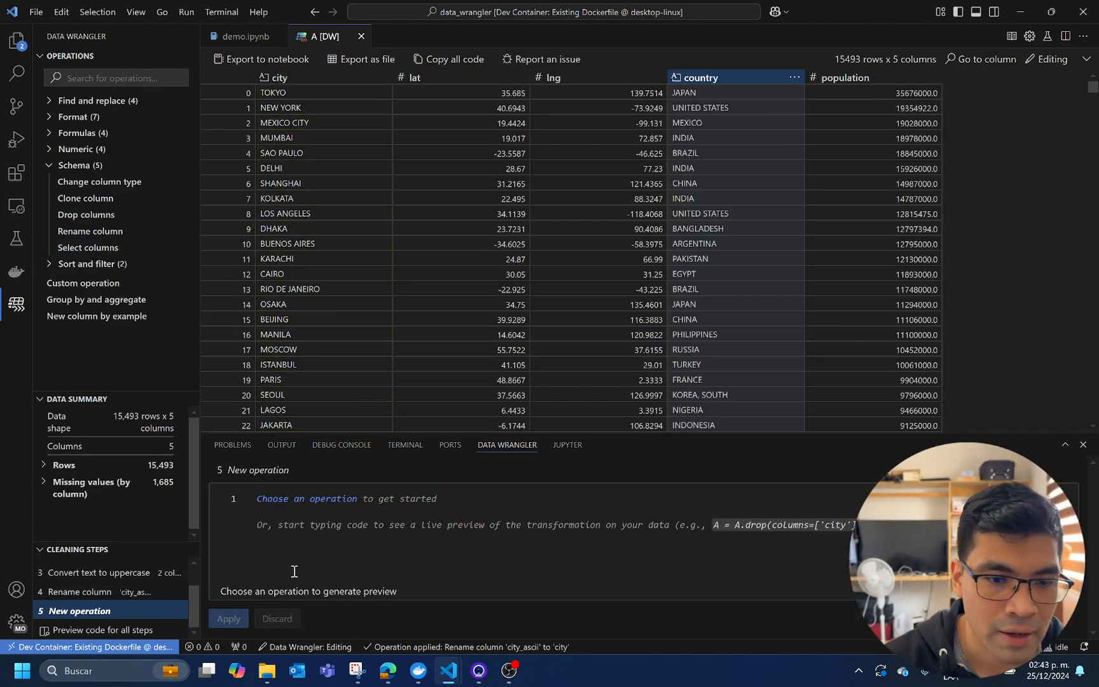
Review the recorded Rename column, Convert text to uppercase and Select columns cleaning steps, and return to the new operation
left_click(39, 57)
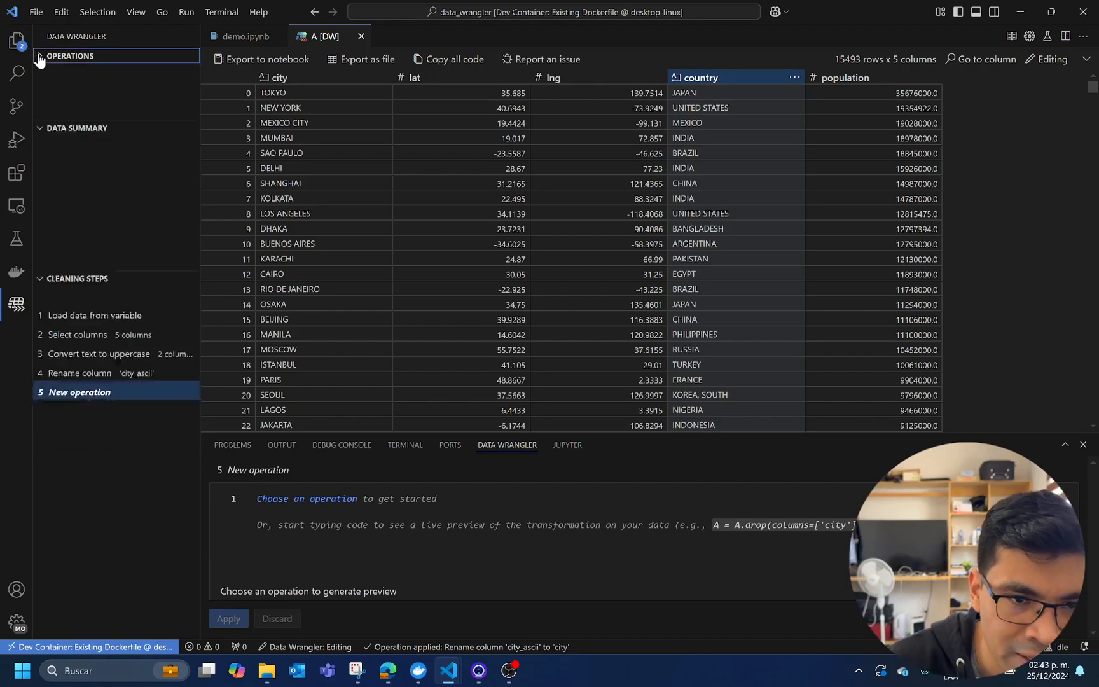
left_click(42, 71)
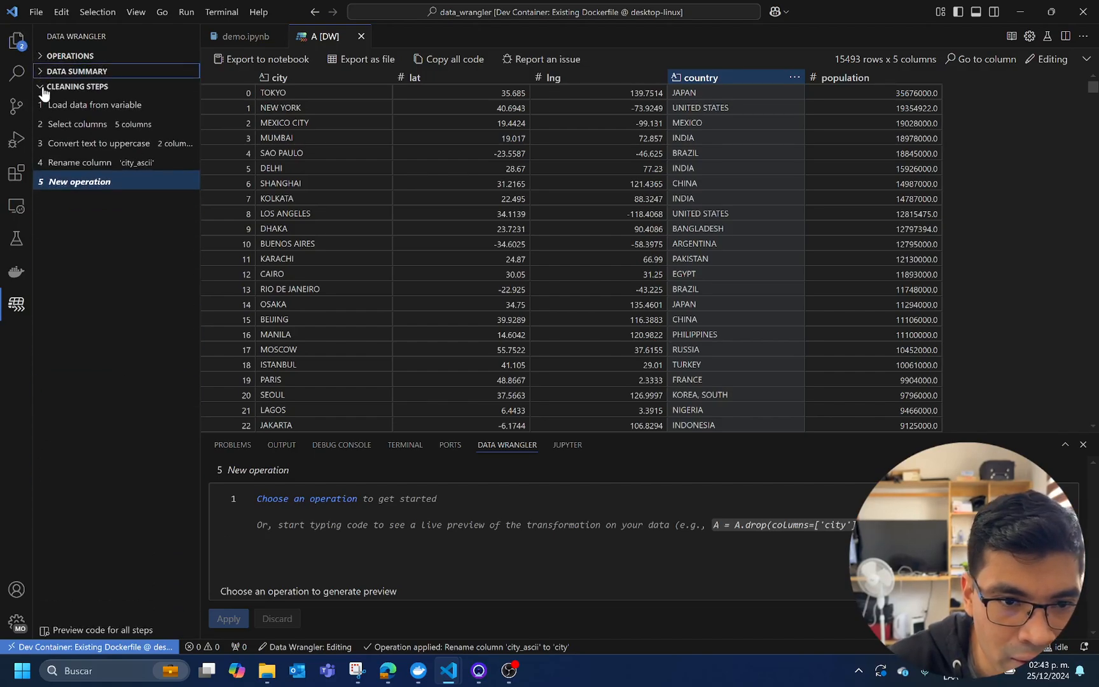
left_click(92, 171)
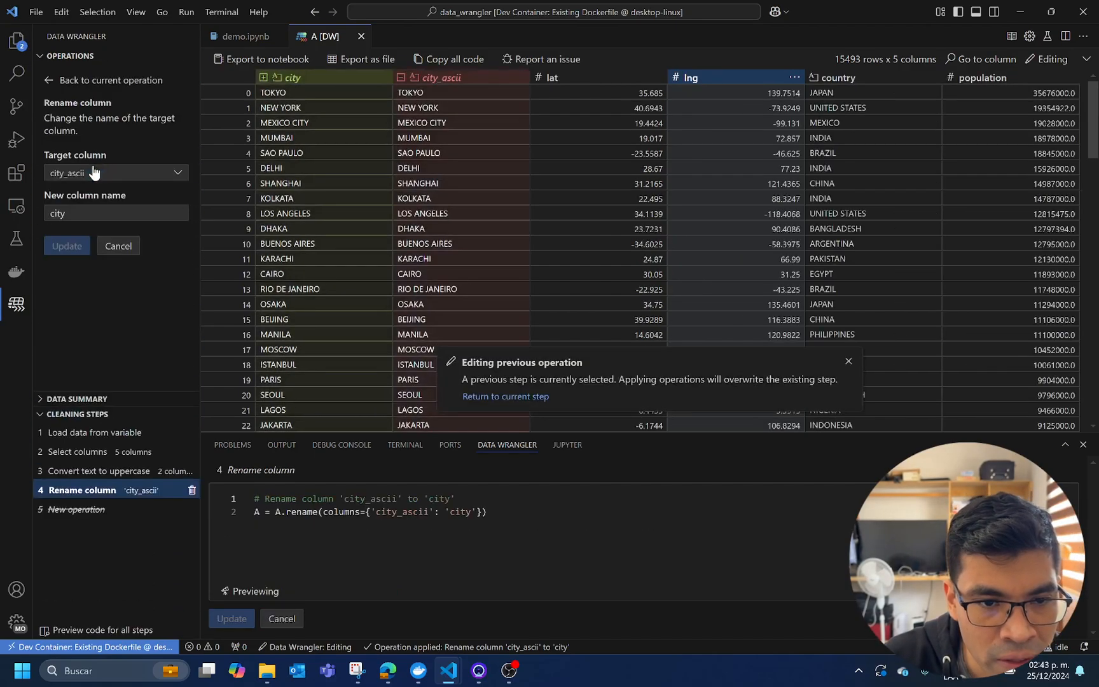
left_click(106, 472)
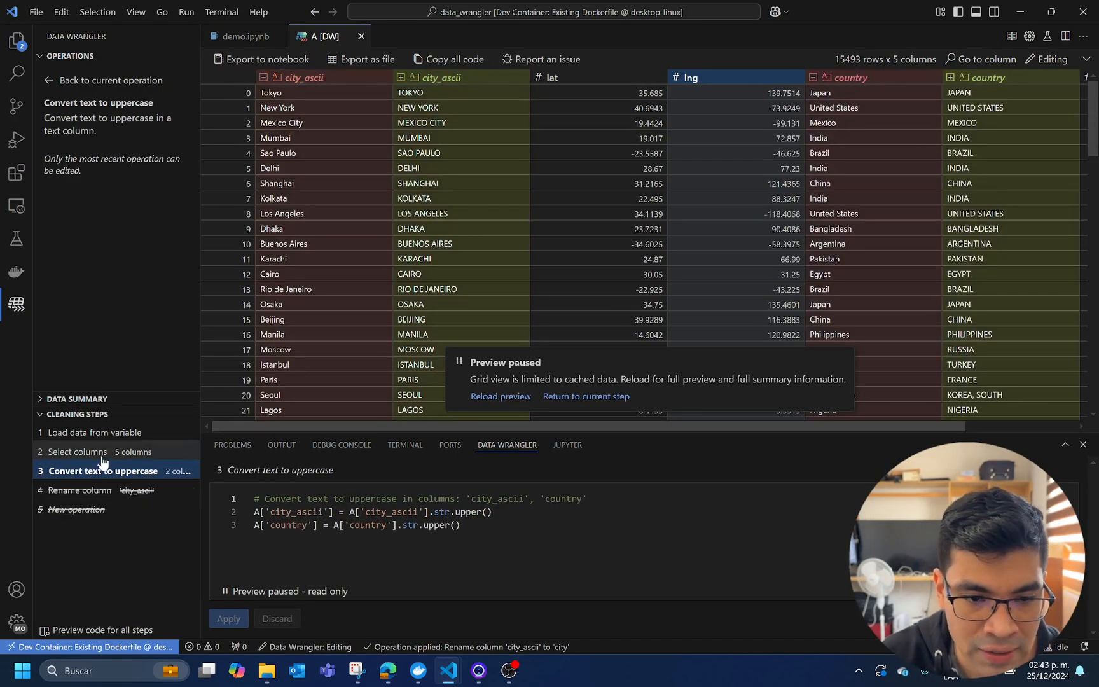
left_click(102, 453)
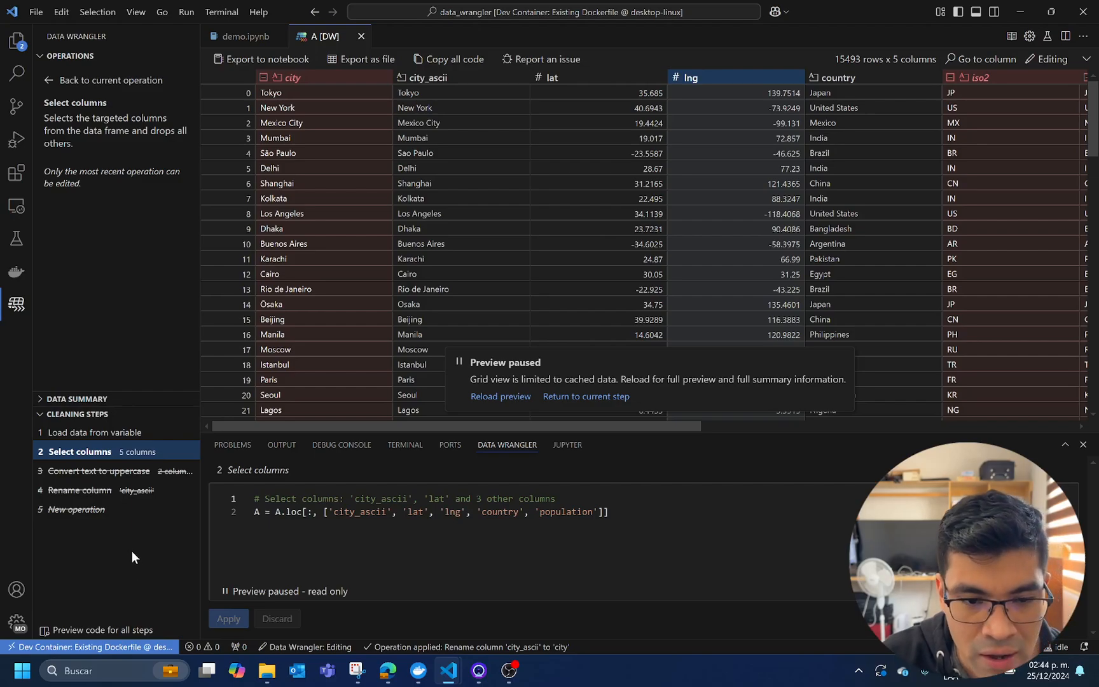
left_click(137, 497)
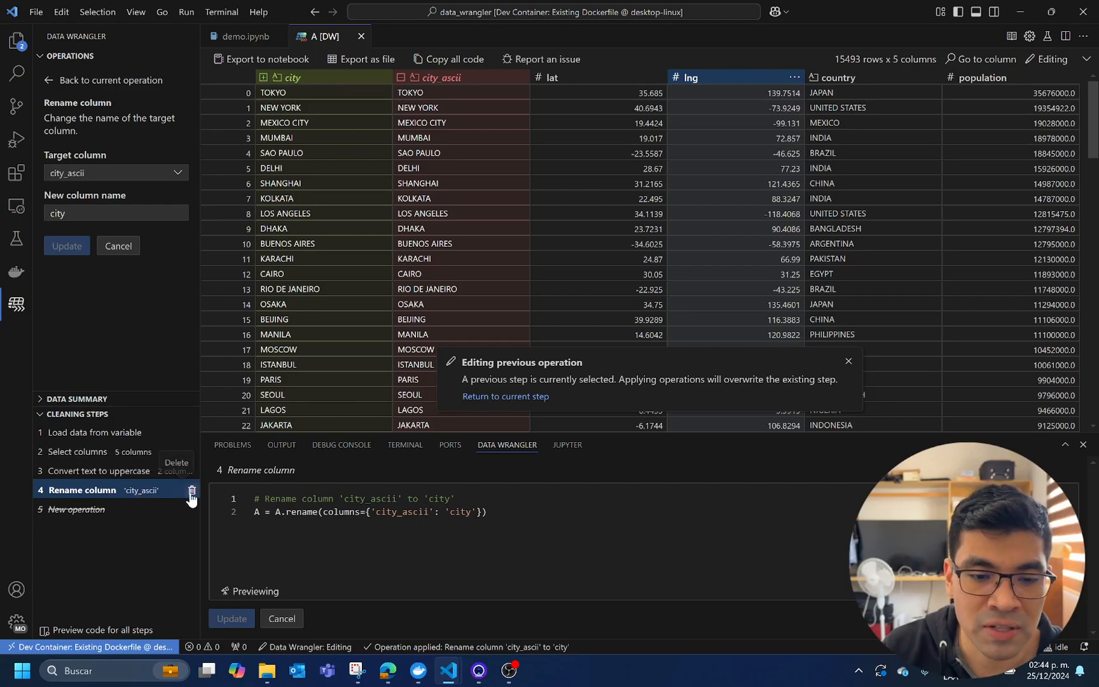
left_click(148, 510)
Write the custom operation code A = A.rename(columns={'lat':'latitude'}) to rename the lat column
left_click(411, 520)
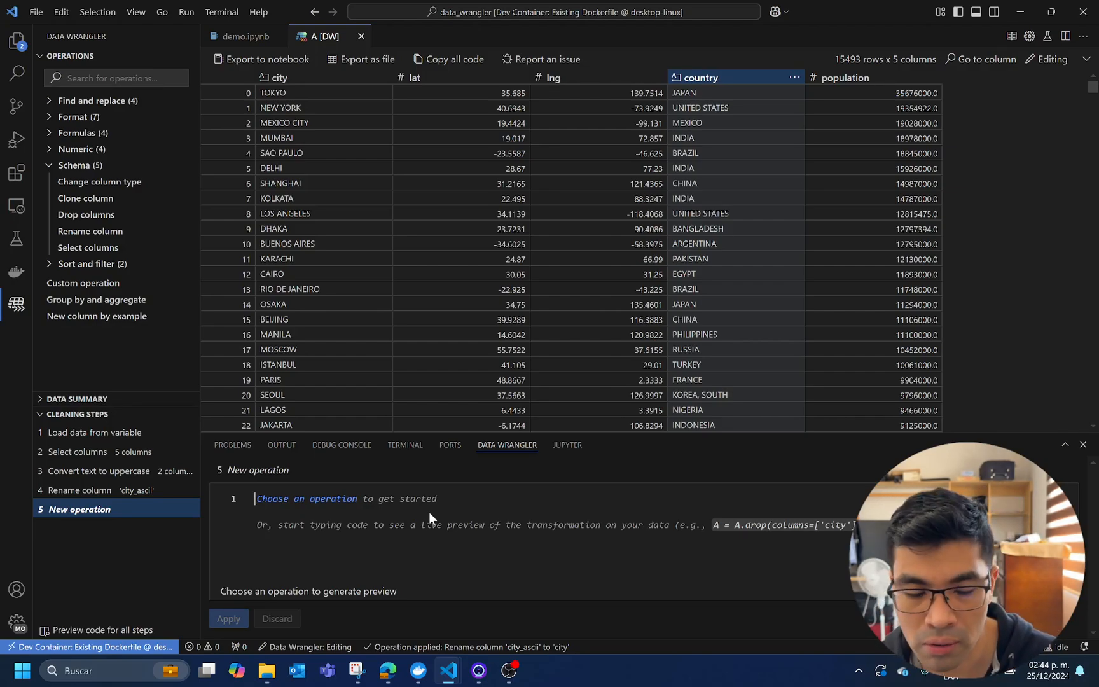
type("A = A")
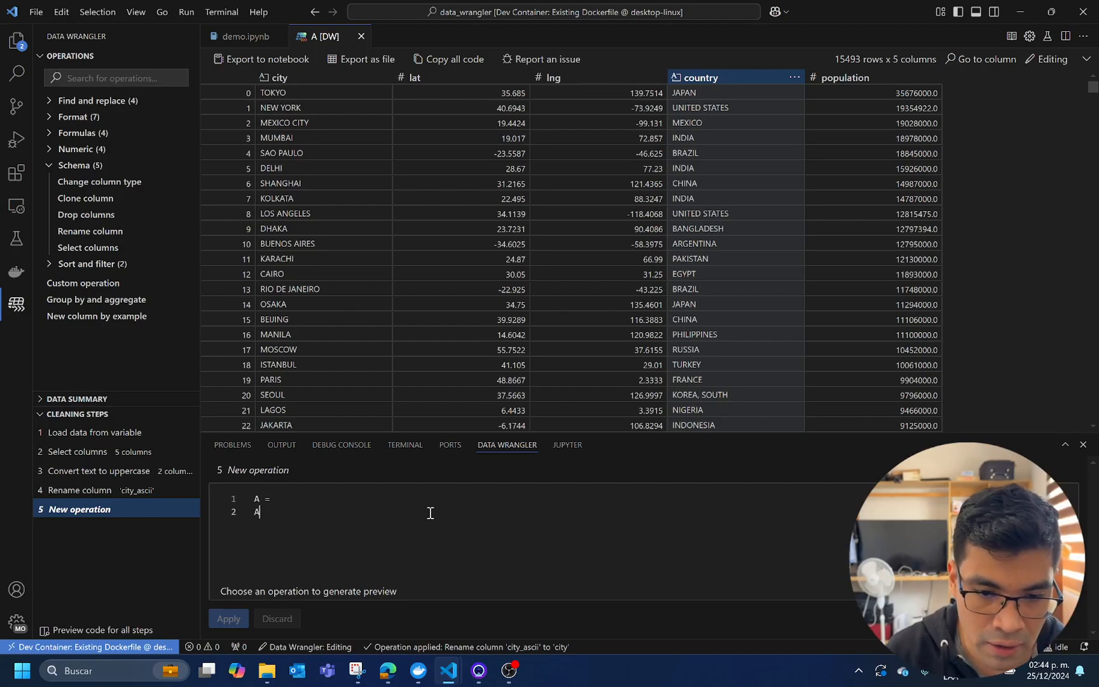
type(".re")
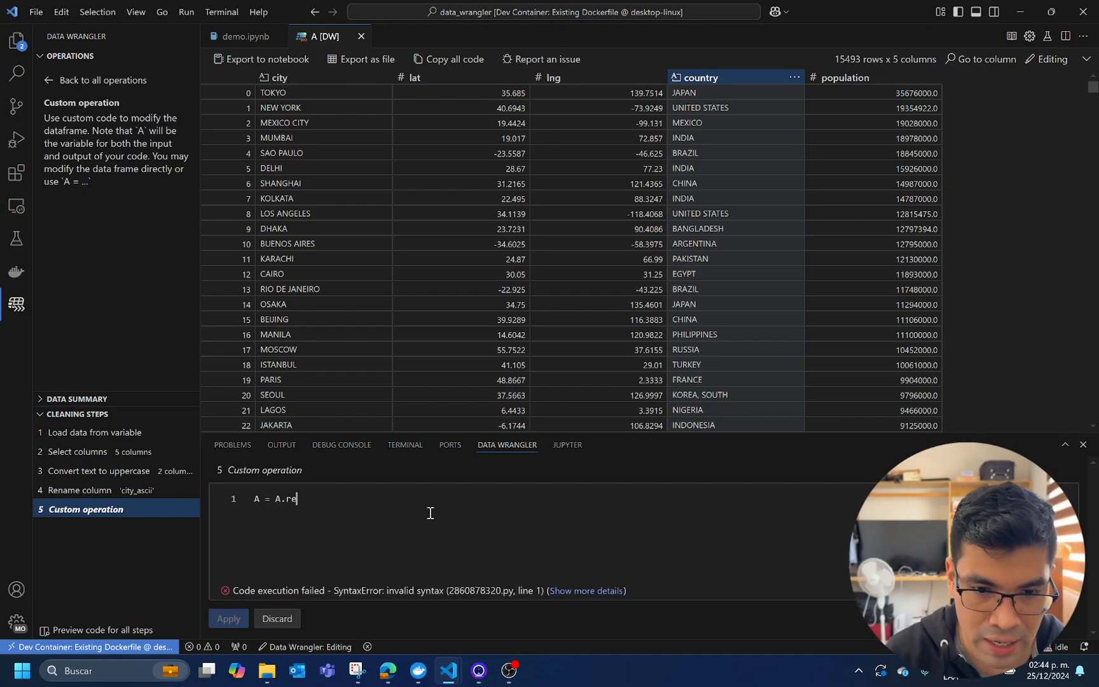
type("name(column")
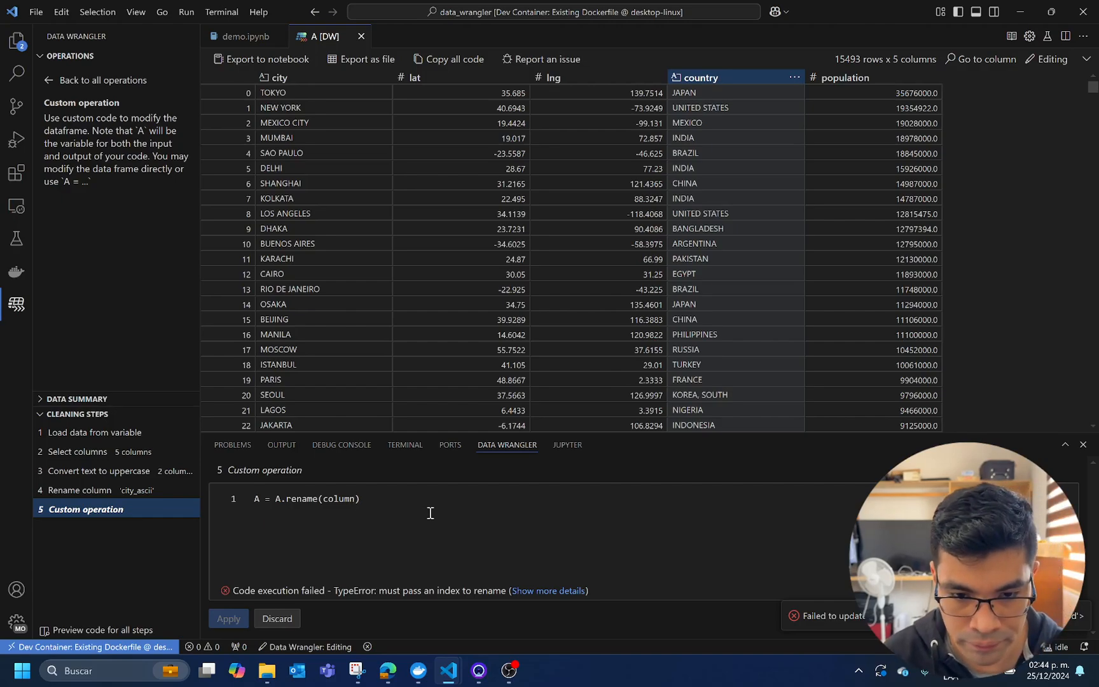
type("s=")
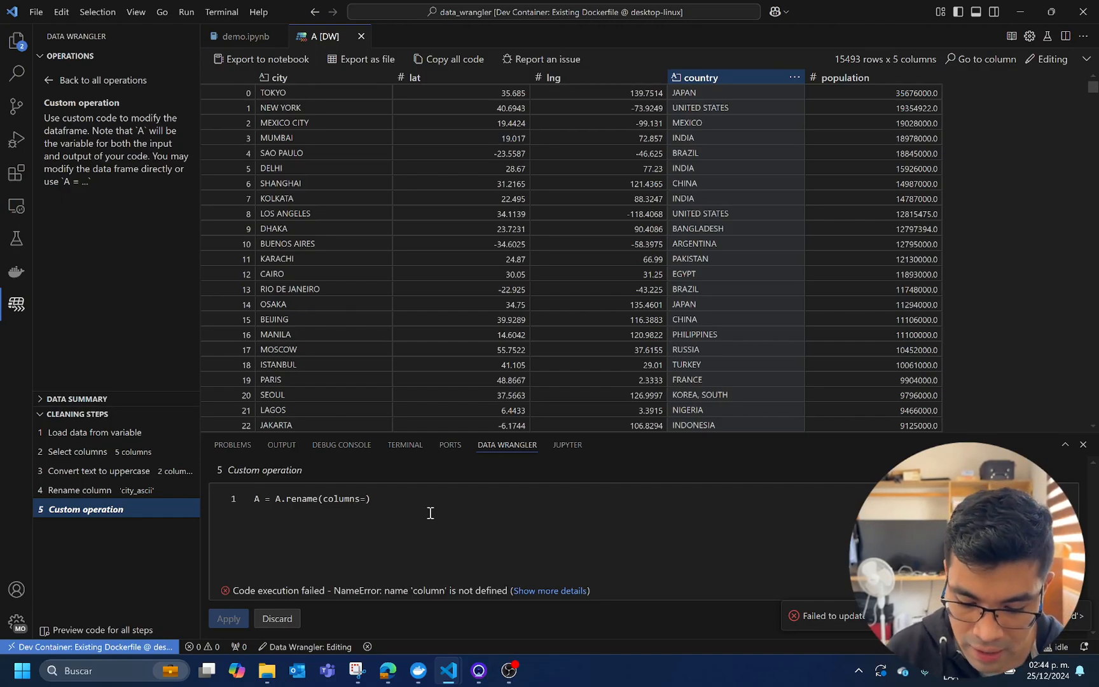
type("{}")
type("'")
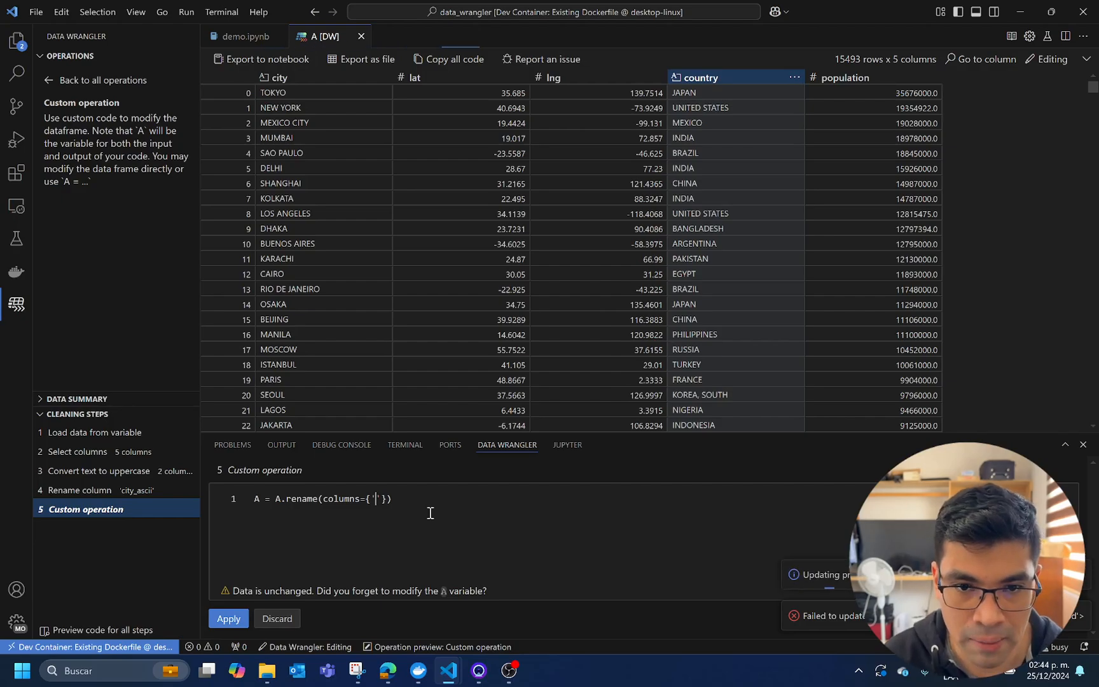
type("lat")
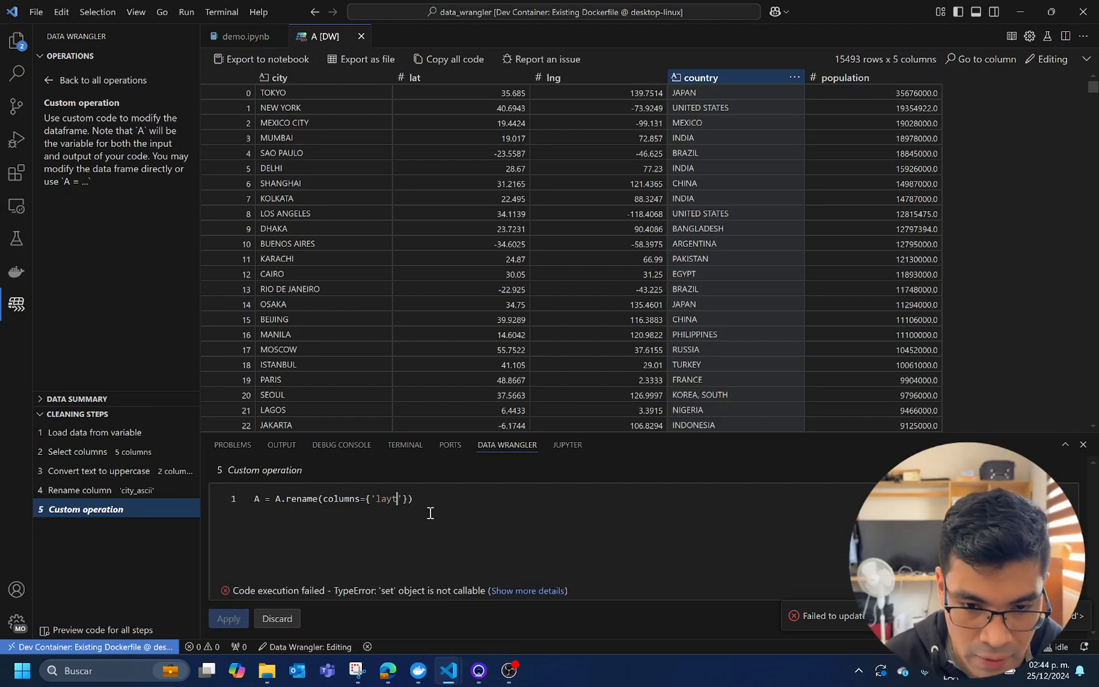
type(":'")
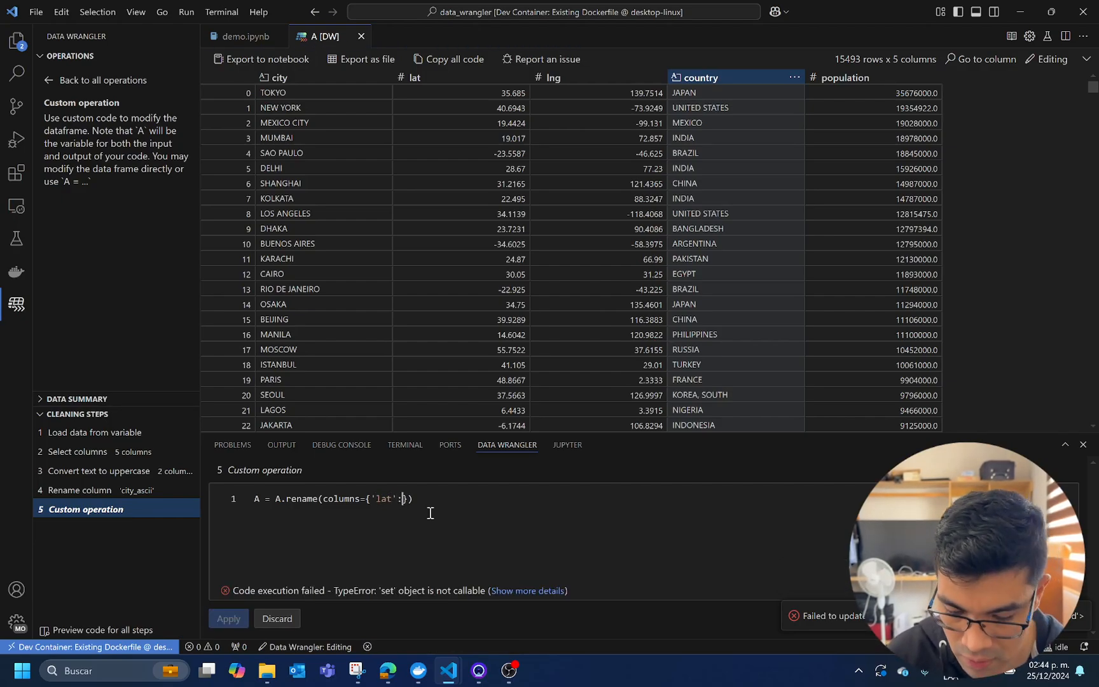
type("latitude")
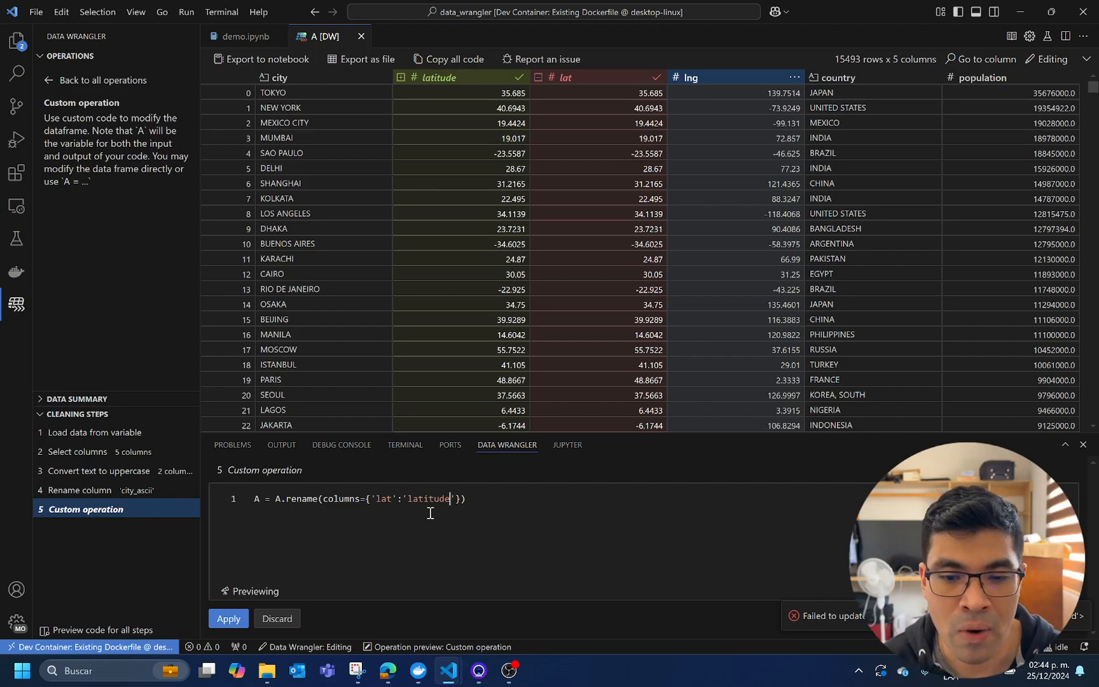
Extend the rename dictionary in the custom code with 'lng':'longitude'
key("Right")
type(", '")
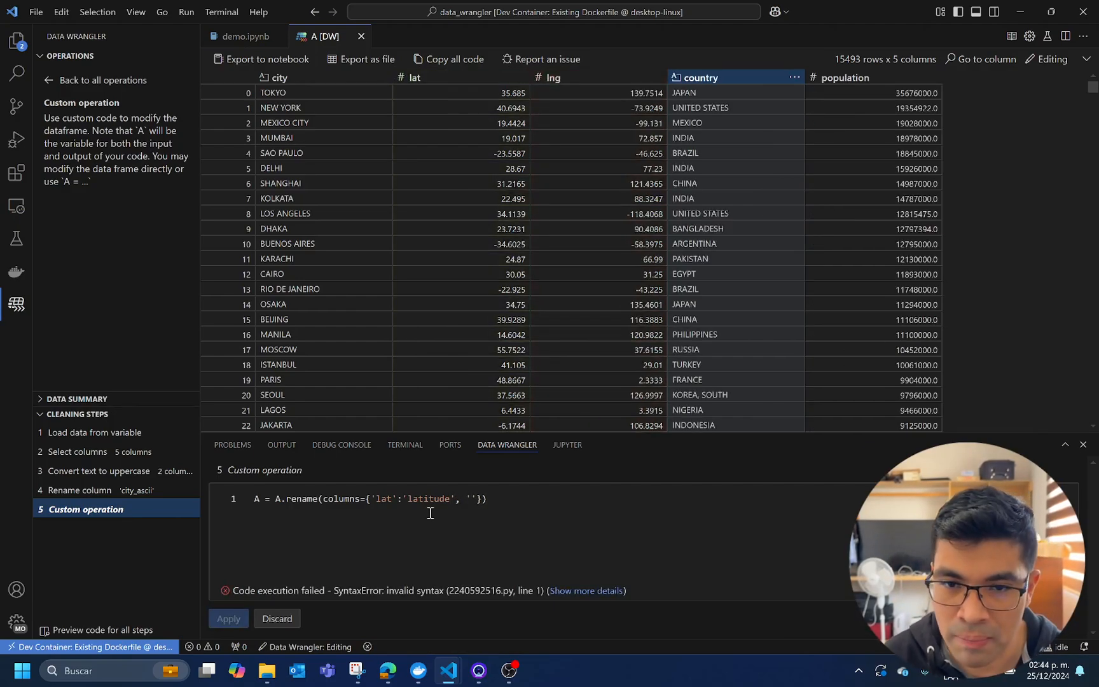
type("lng")
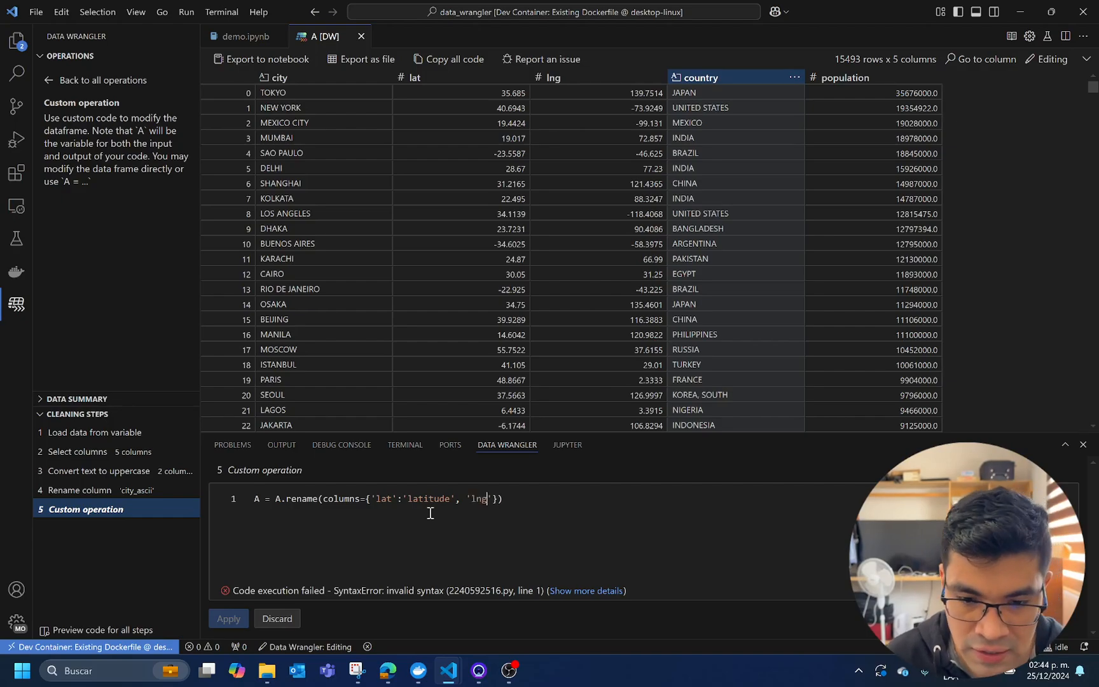
type("':'")
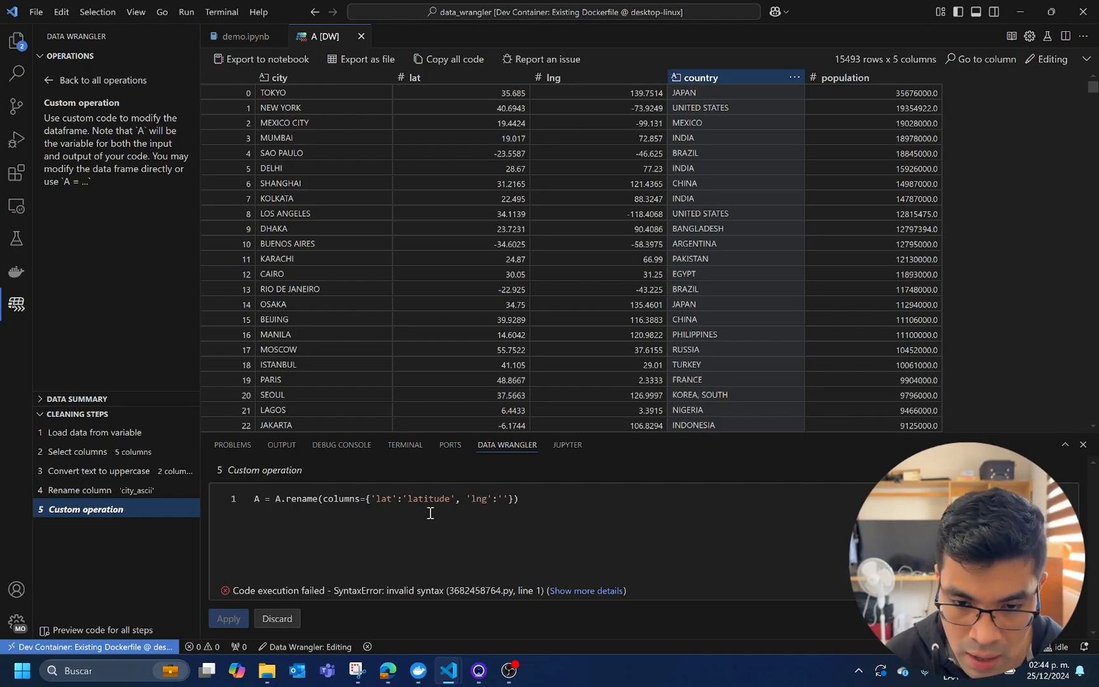
type("longitude")
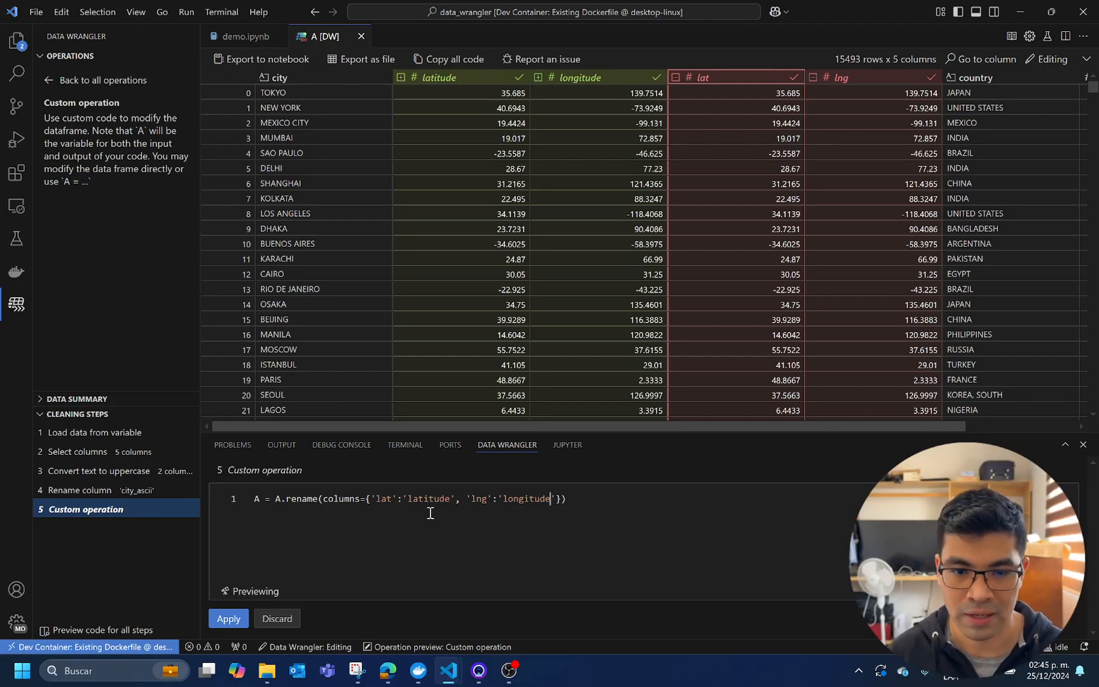
Add the comment #renaming columns on a line above the rename code and apply the custom operation
left_click(253, 510)
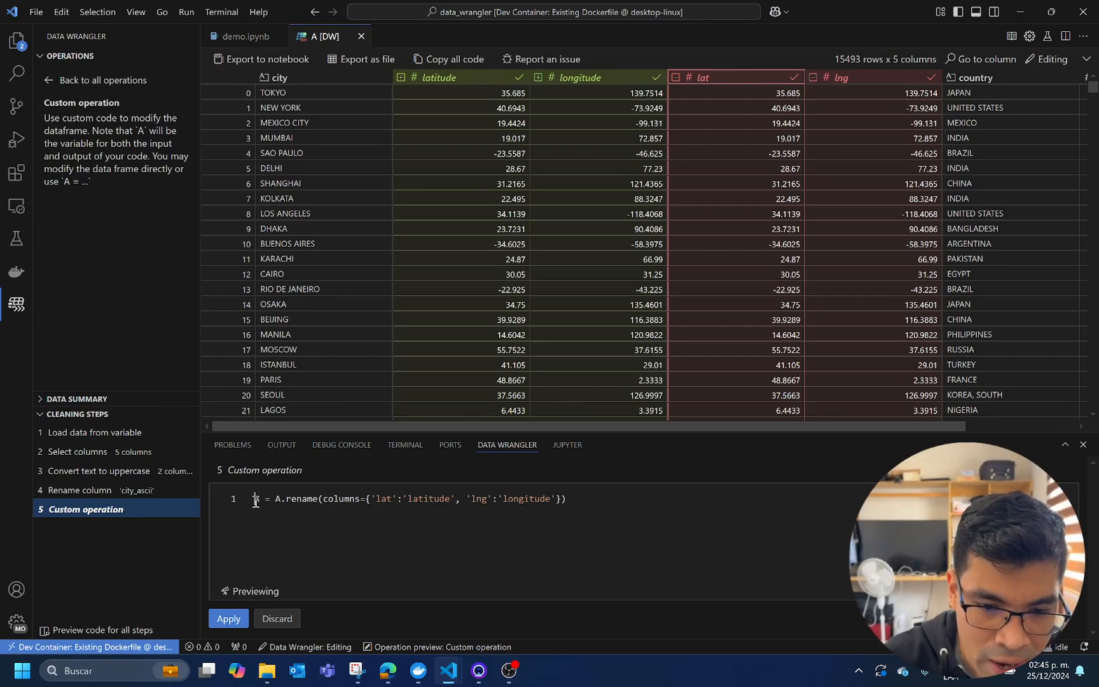
key("Return")
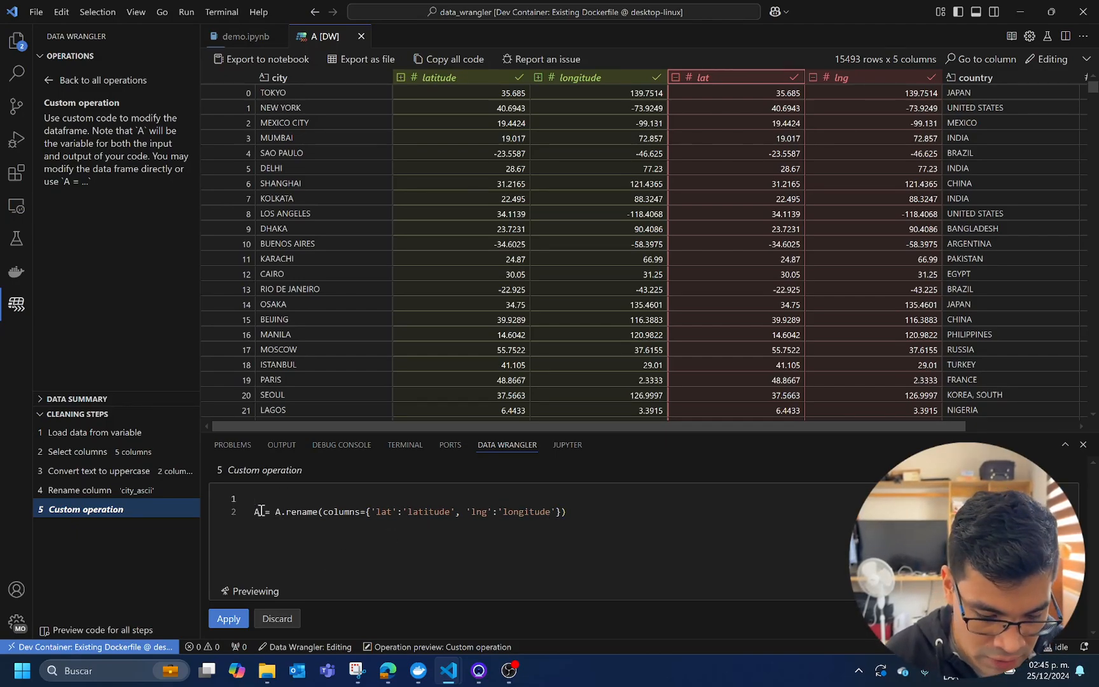
type("#")
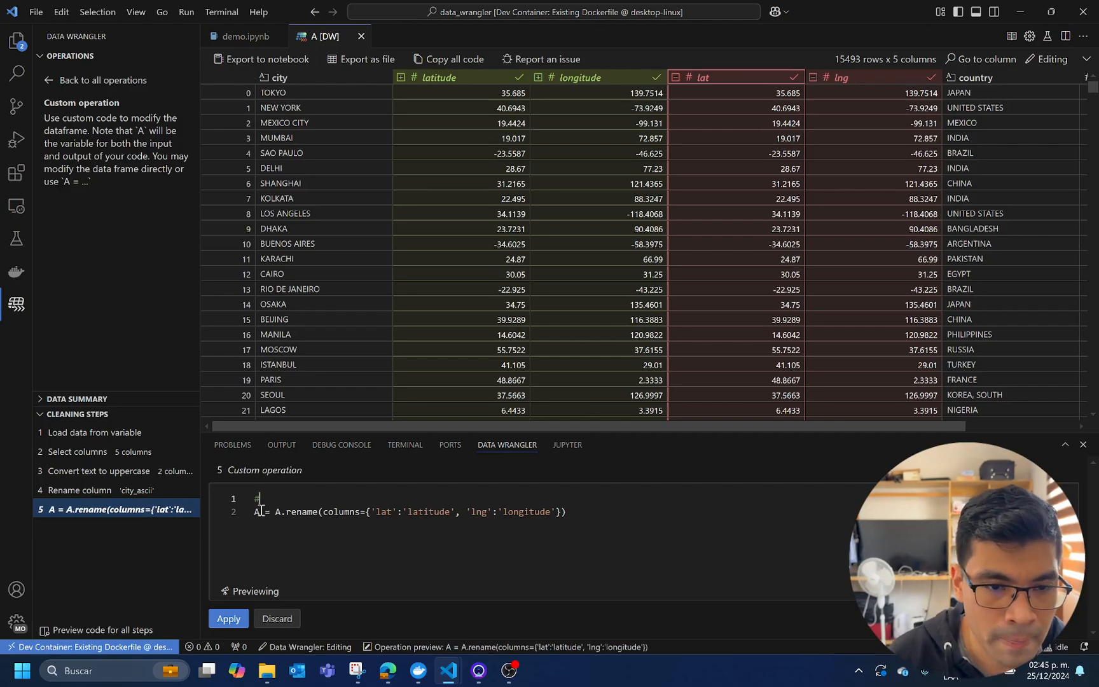
type("ren")
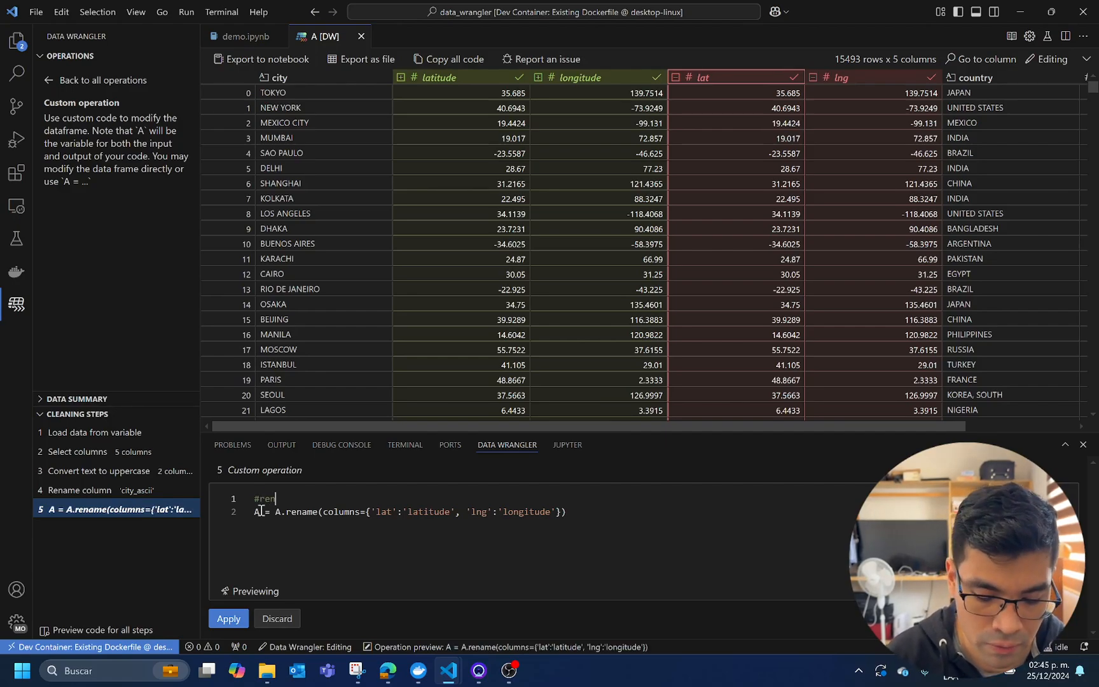
type("aming columns")
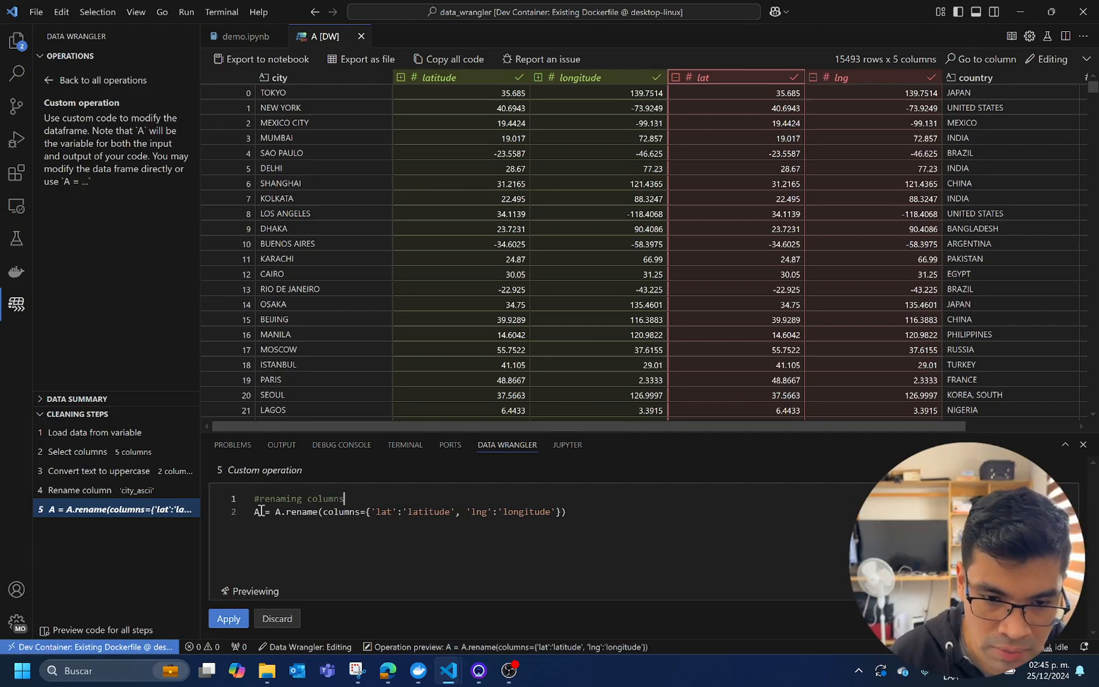
left_click(229, 618)
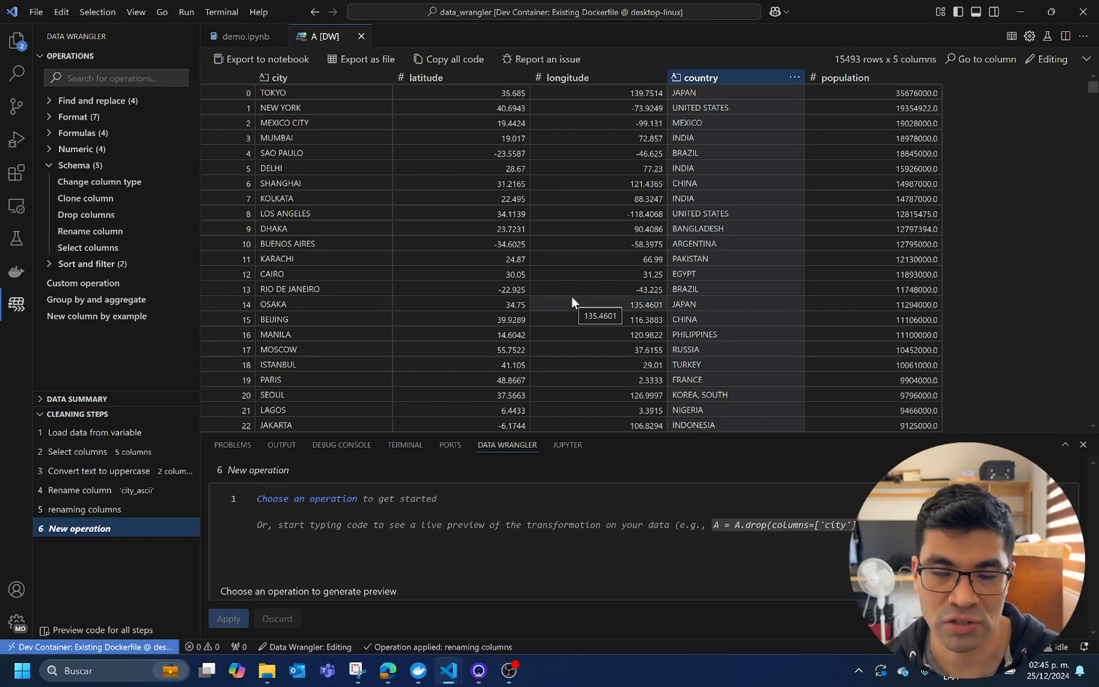
Start a Group by and aggregate operation with country as the column to group by
left_click(56, 167)
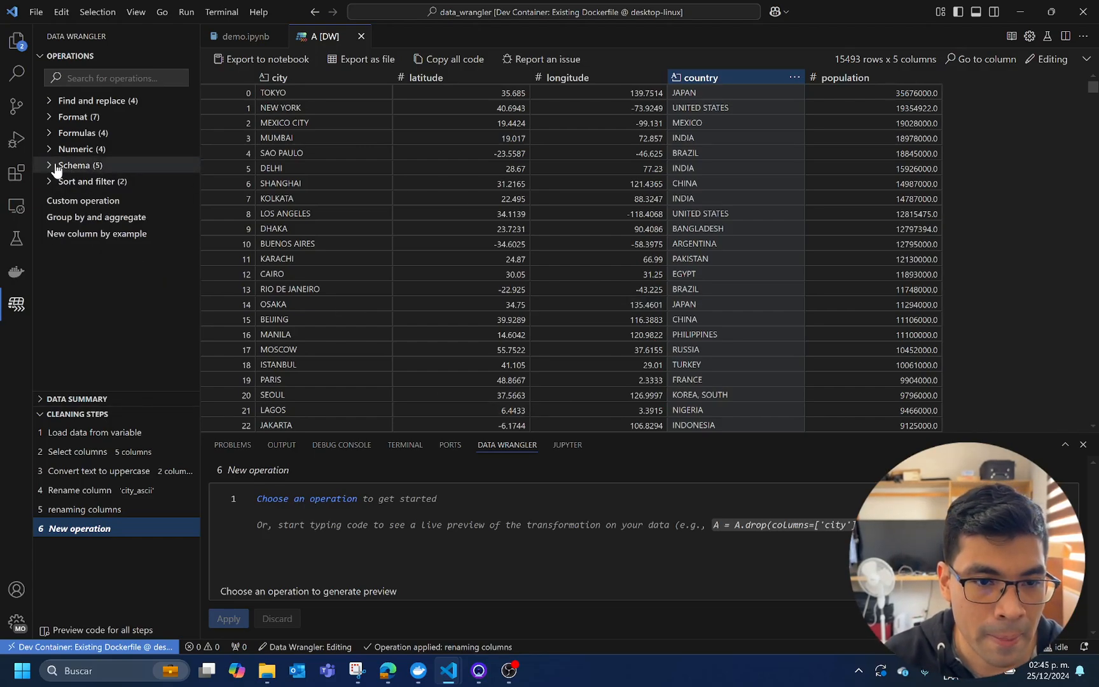
left_click(67, 218)
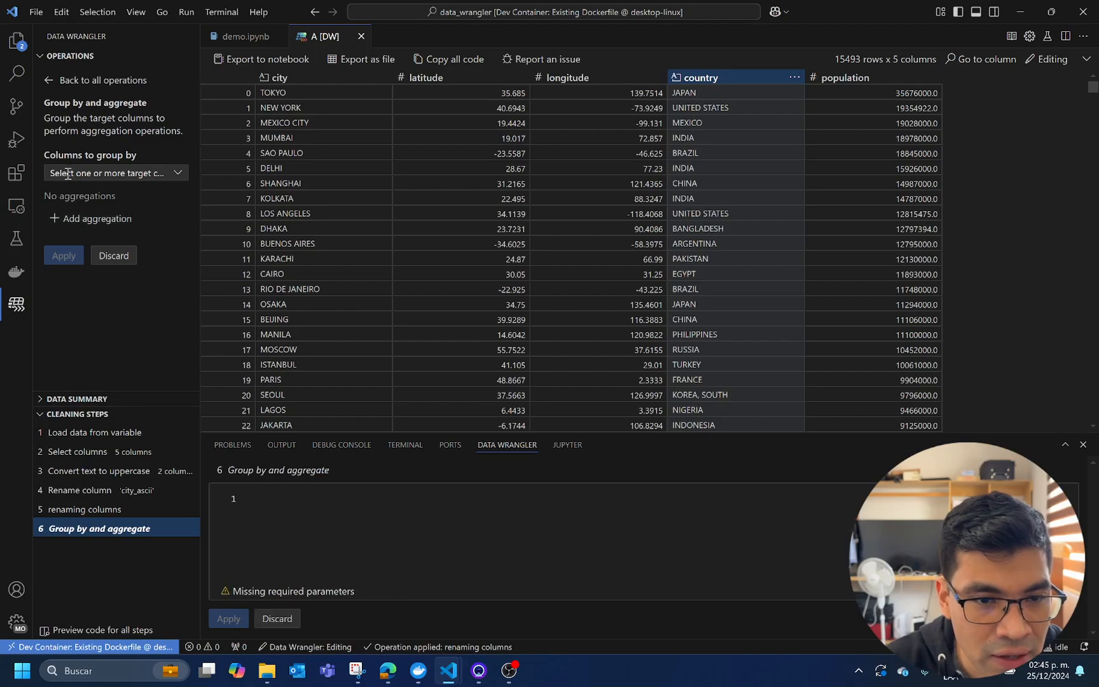
left_click(182, 172)
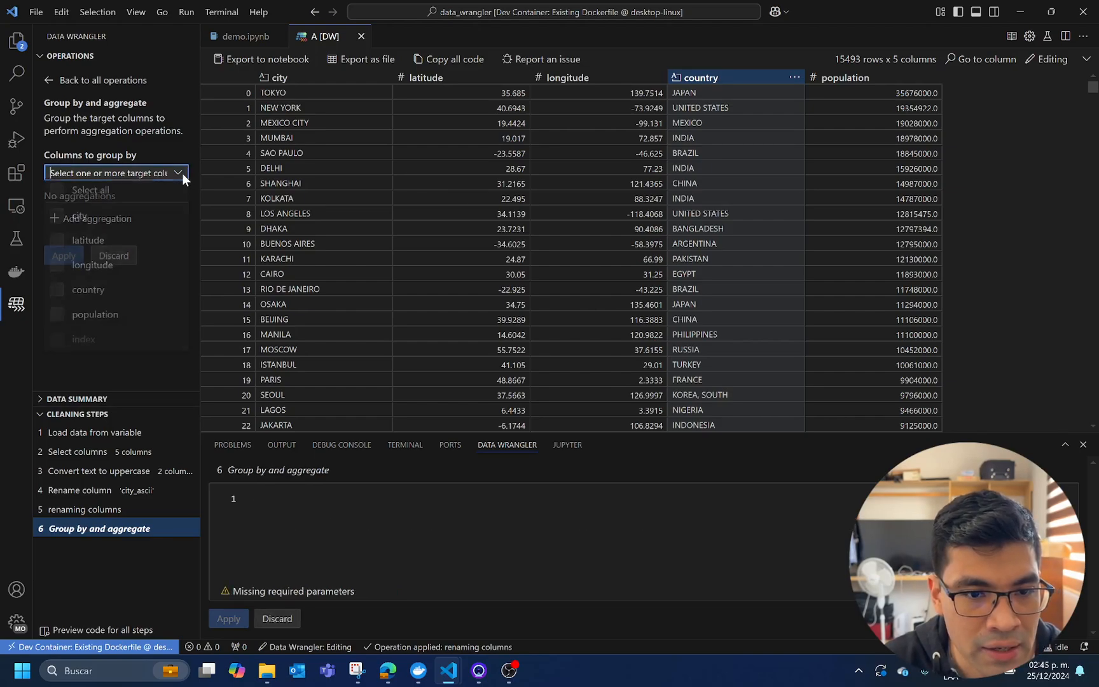
left_click(91, 294)
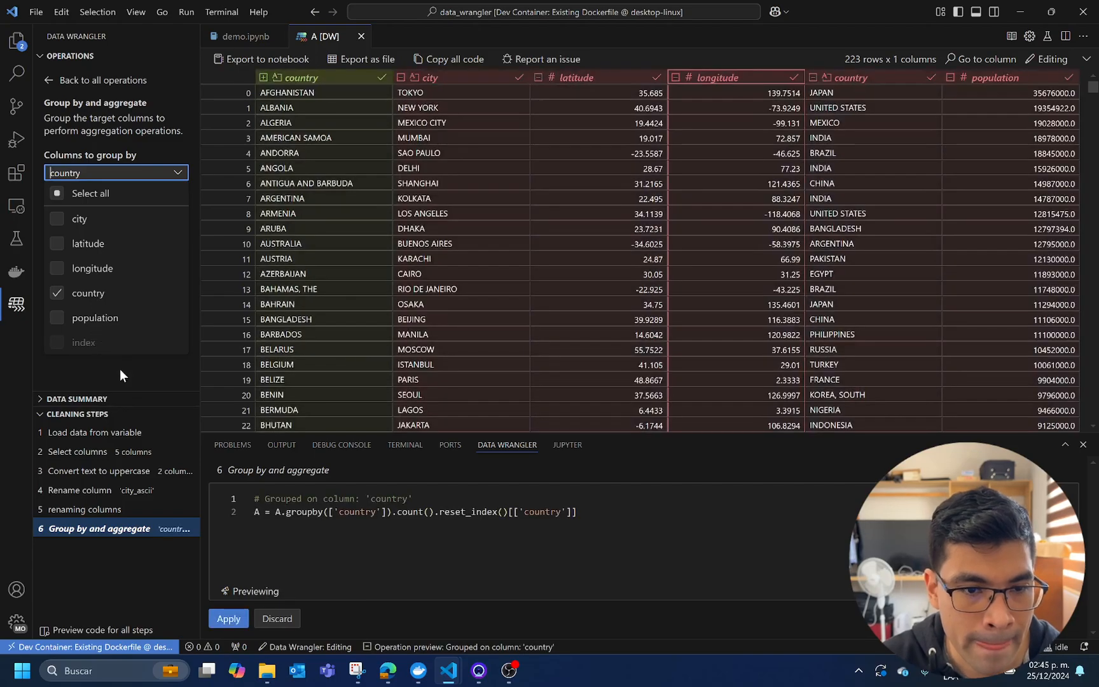
left_click(126, 371)
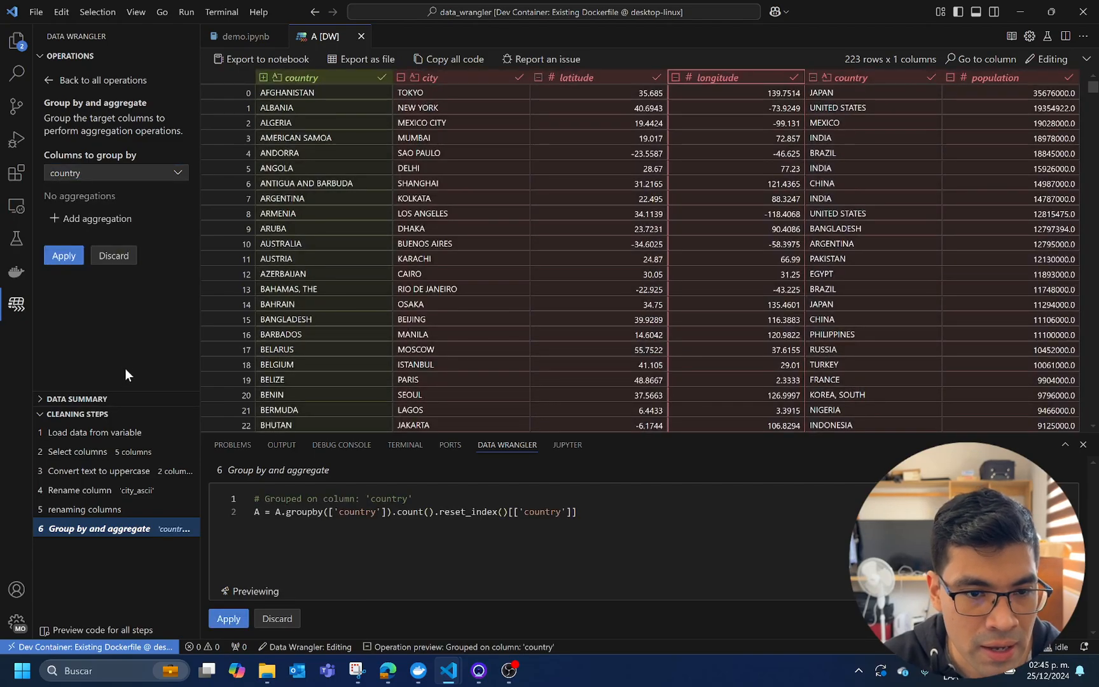
Add a Sum aggregation of the population column to the country grouping and apply the operation
left_click(100, 222)
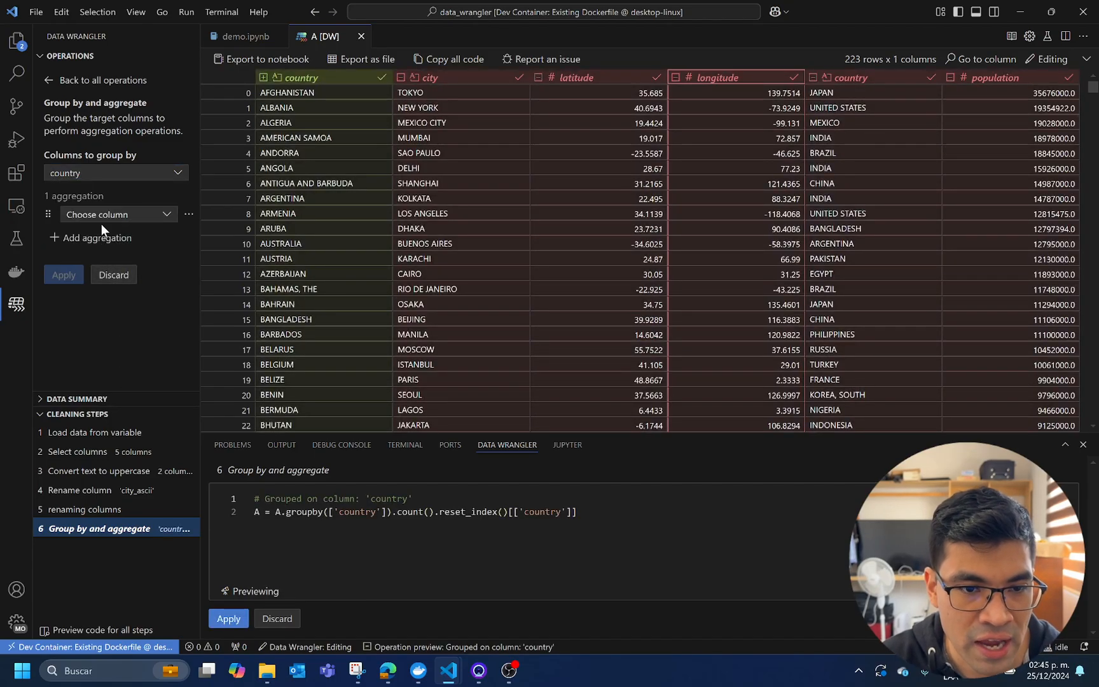
left_click(167, 217)
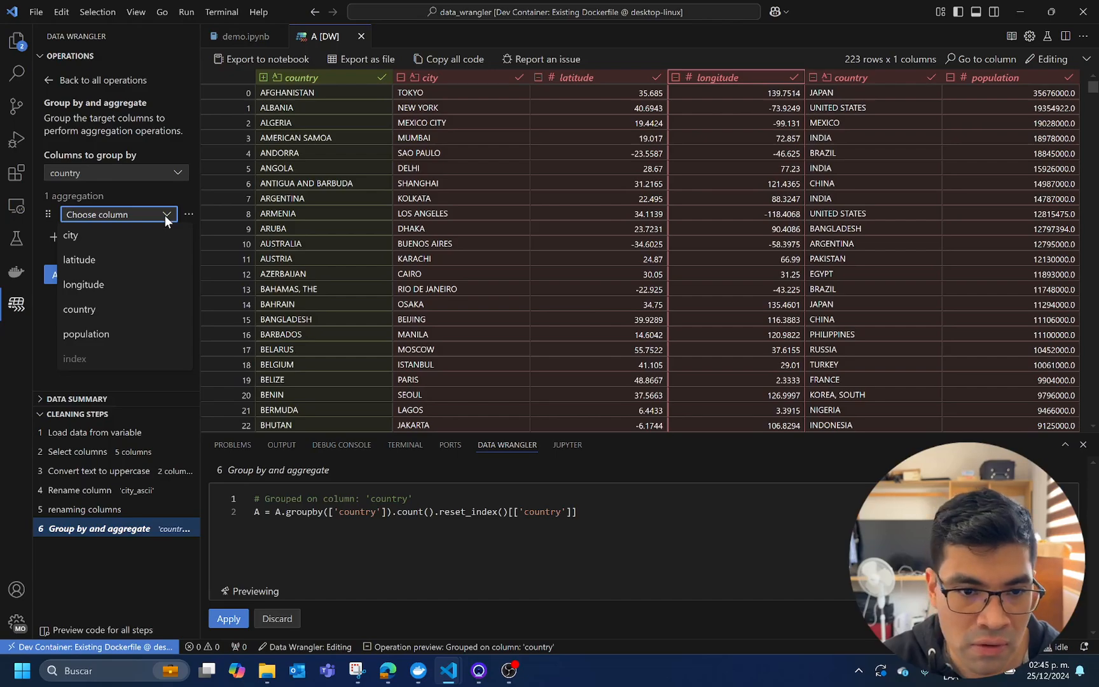
left_click(127, 334)
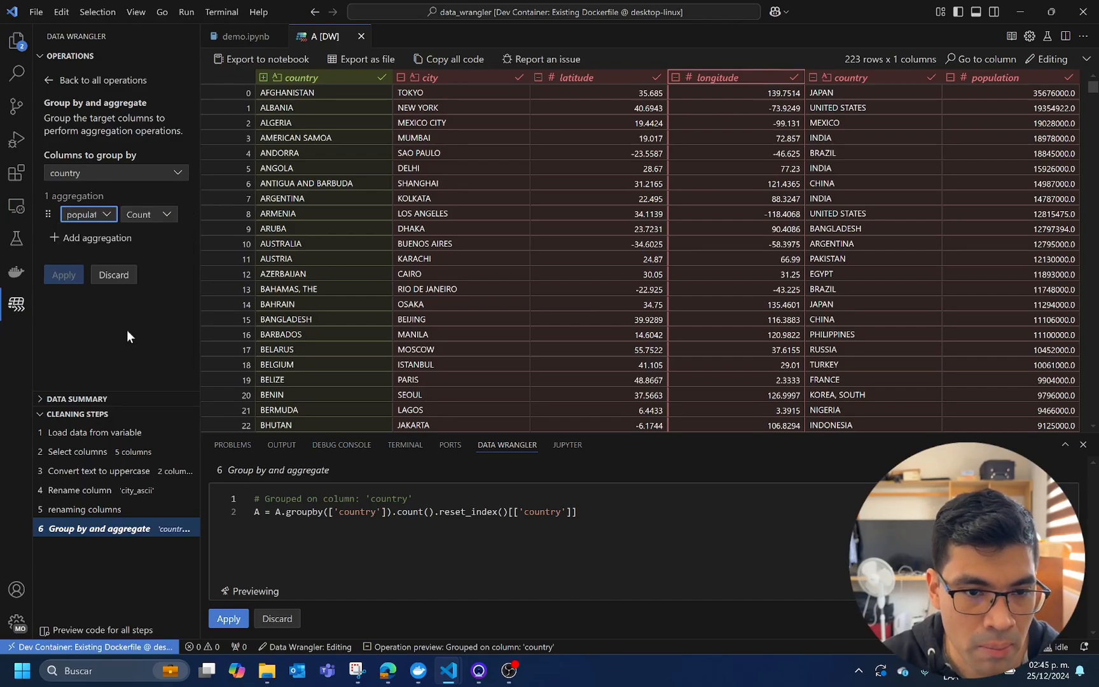
left_click(162, 216)
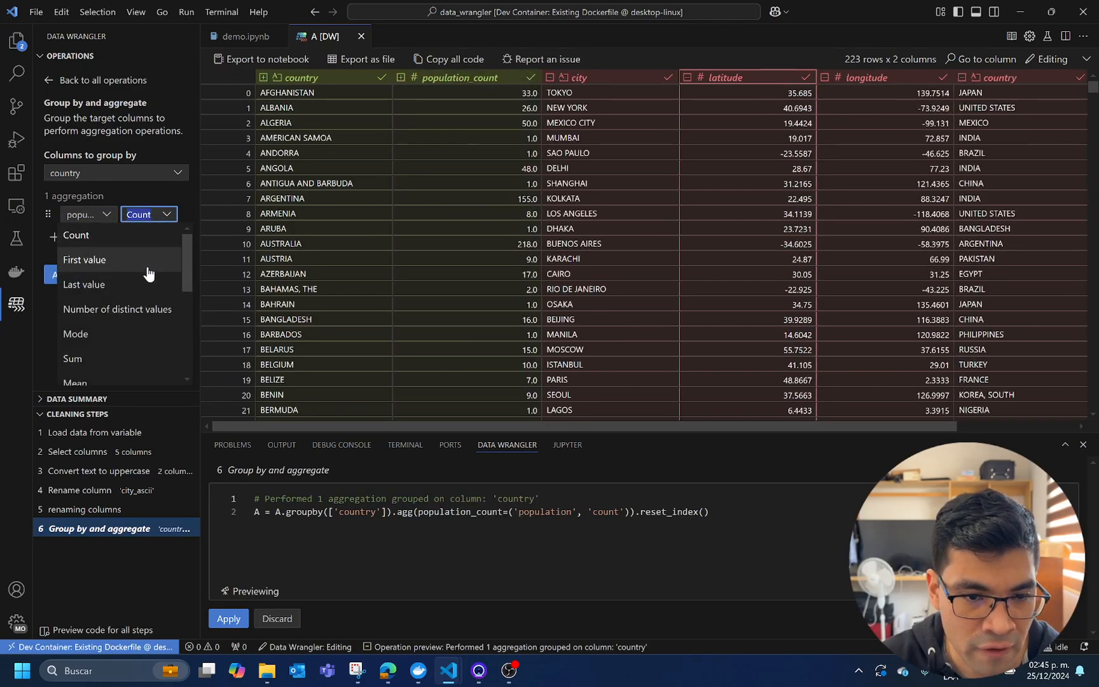
left_click(127, 357)
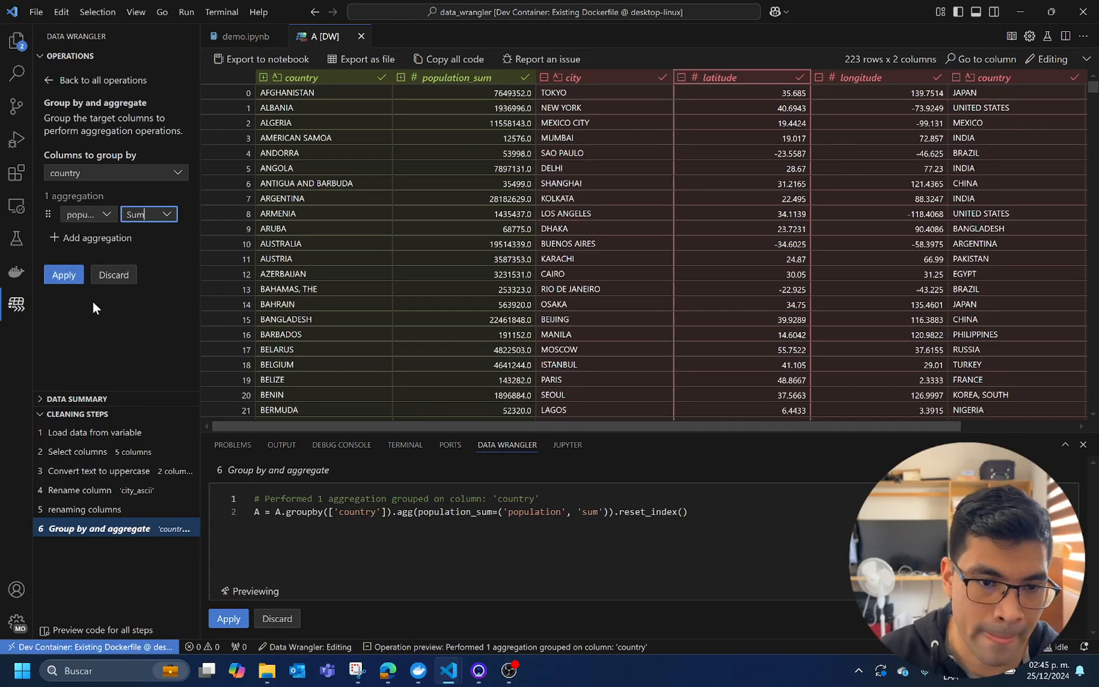
left_click(64, 274)
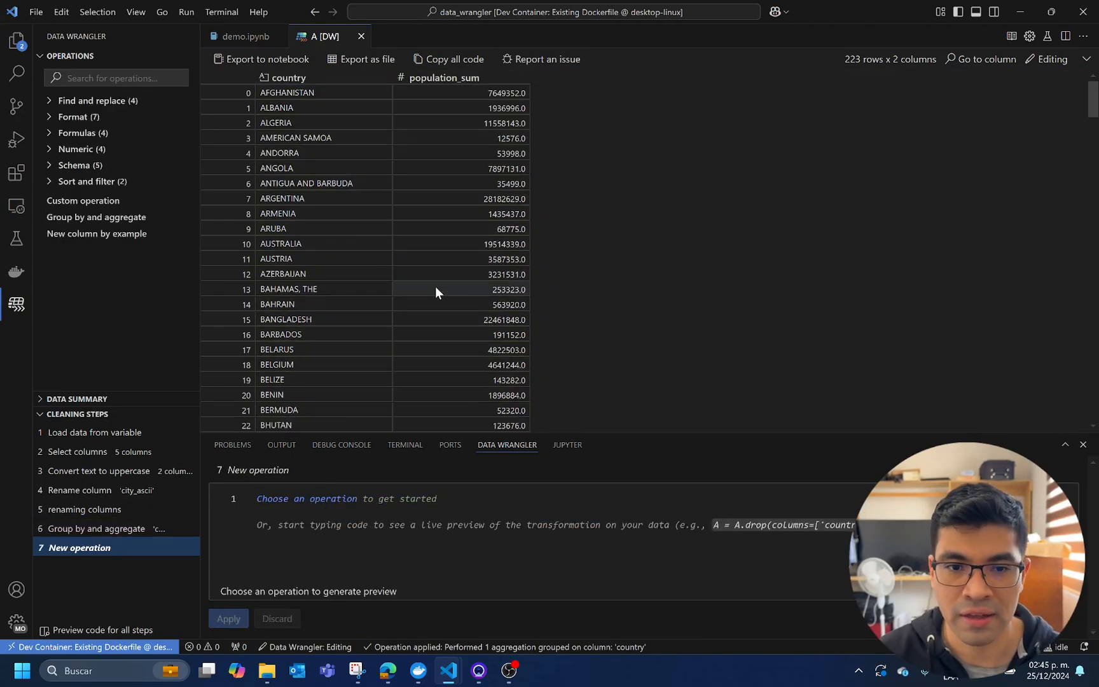
Sort the grouped data by population_sum in descending order, apply the sort, and export the cleaning code to the notebook
scroll(437, 287, "down", 10)
scroll(436, 287, "up", 10)
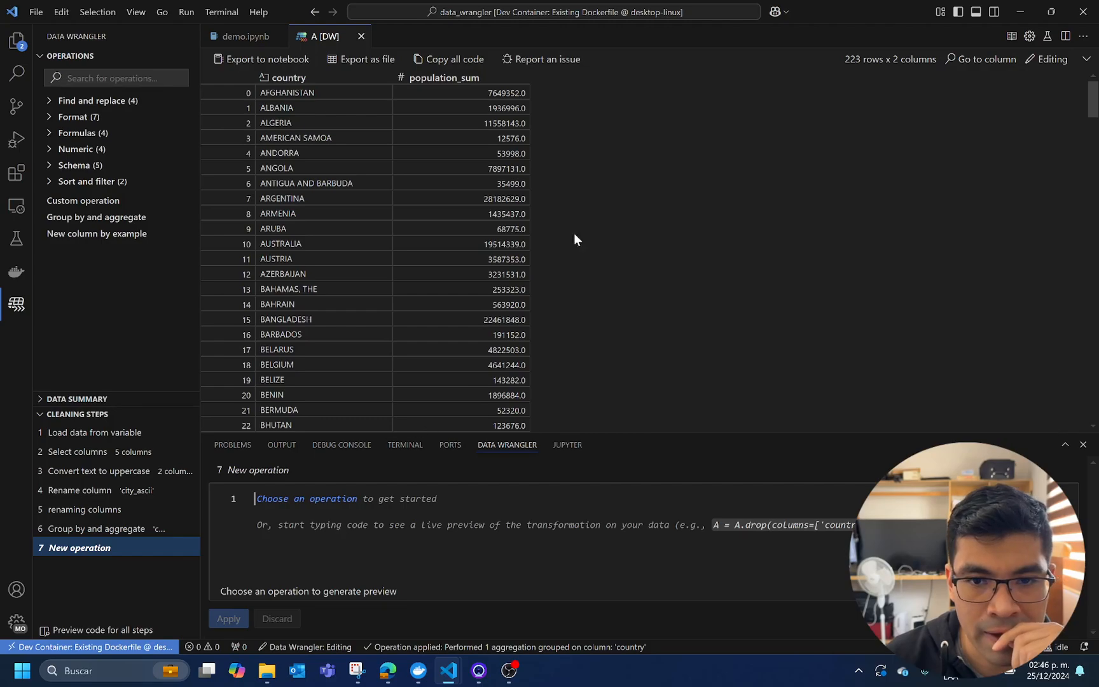
left_click(508, 75)
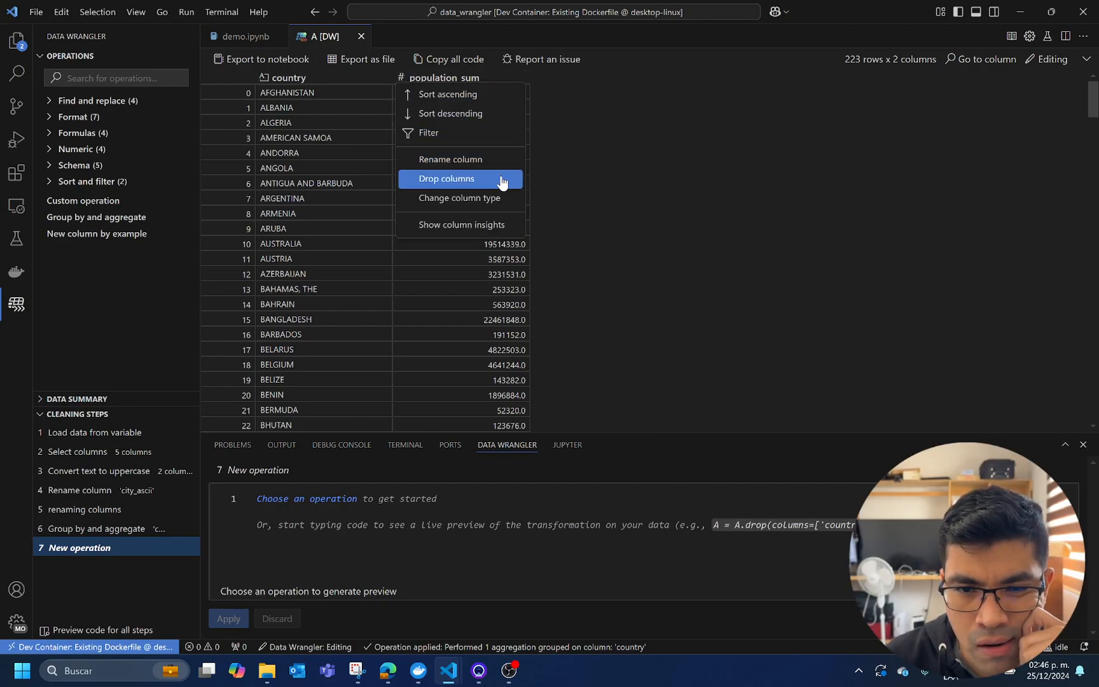
left_click(498, 120)
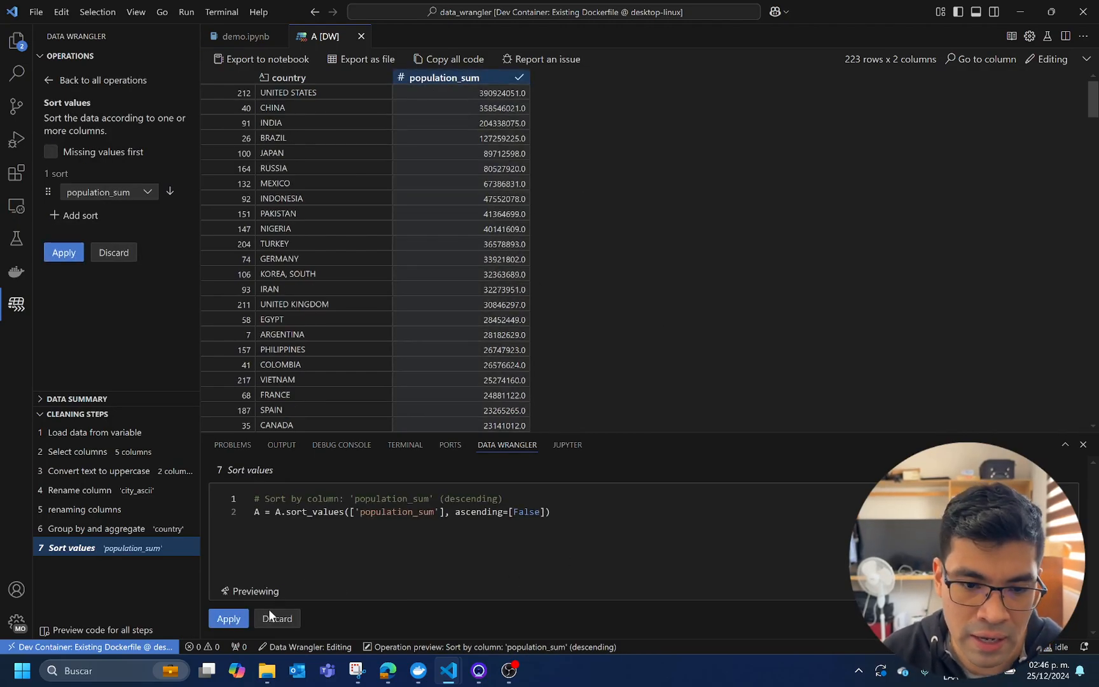
left_click(227, 618)
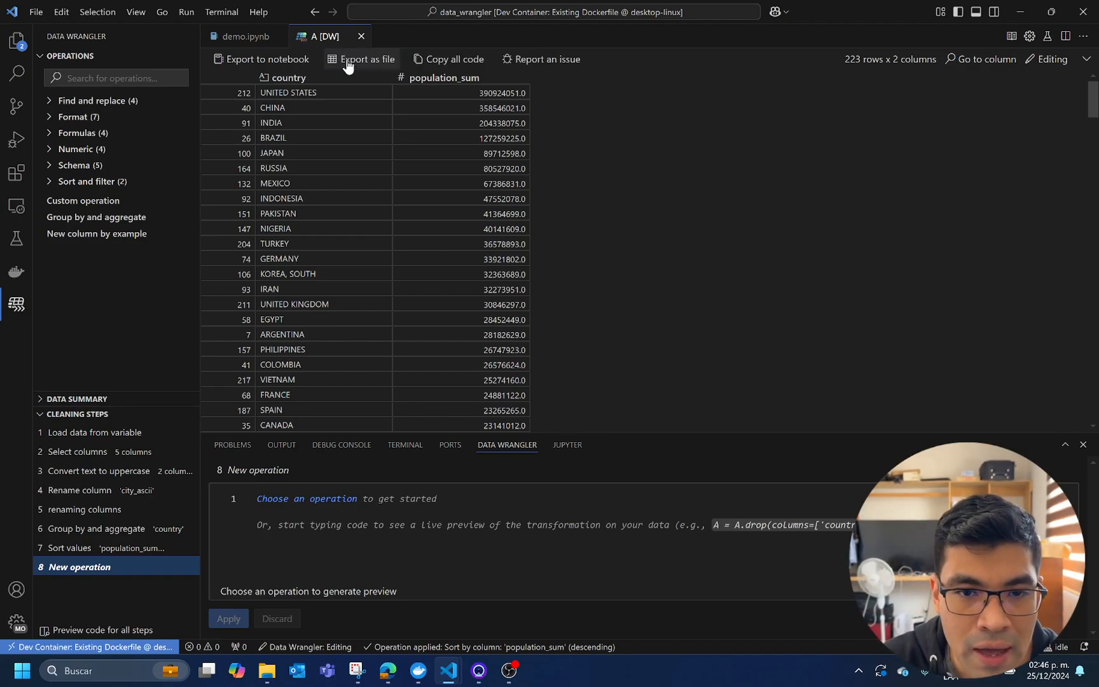
left_click(239, 63)
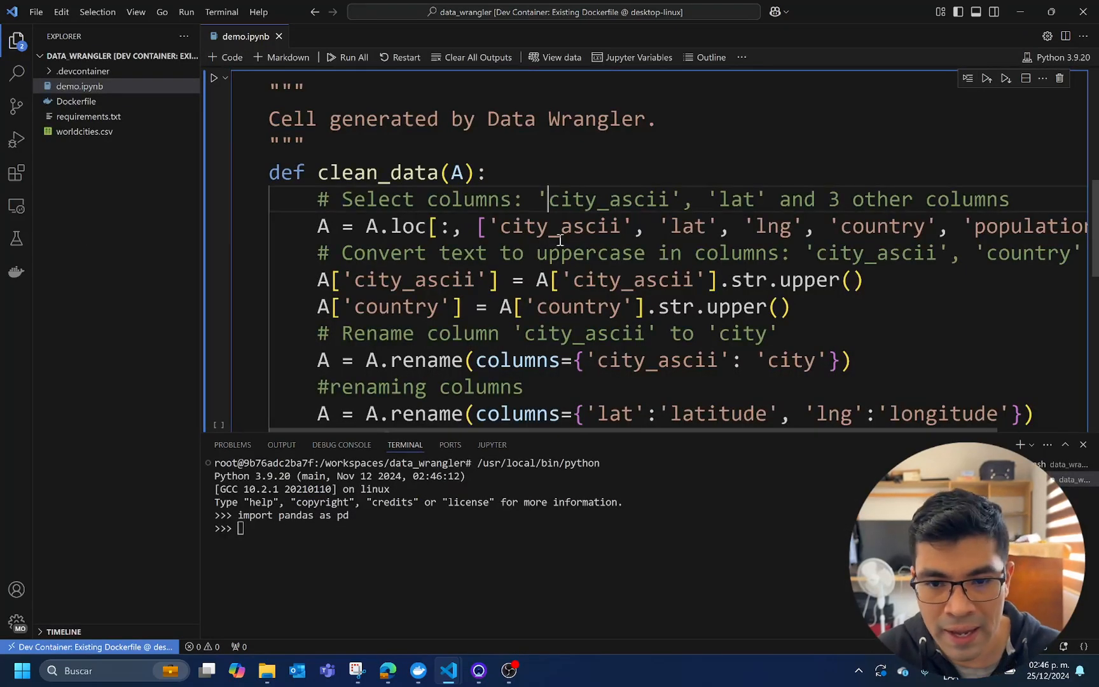
Hide the integrated terminal so the generated Data Wrangler cell has the full editor height
scroll(553, 256, "down", 5)
key("ctrl+grave")
key("ctrl+grave")
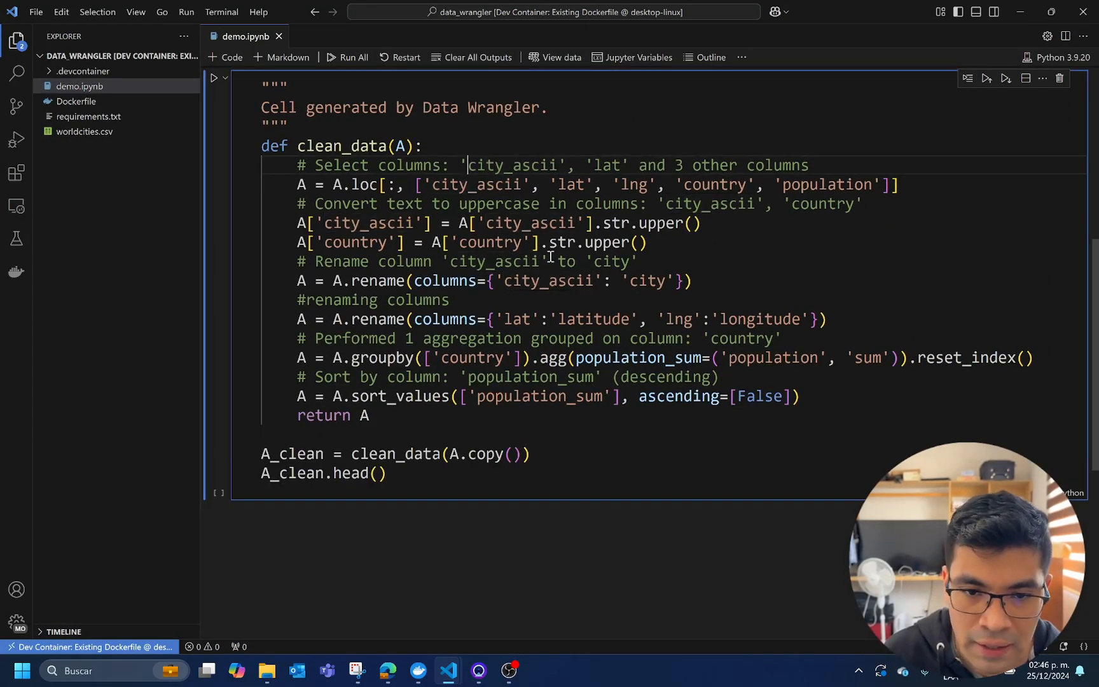
Examine the generated clean_data function, its parameter A, its transformation lines and return statement, and the notebook cells above it
scroll(553, 344, "down", 1)
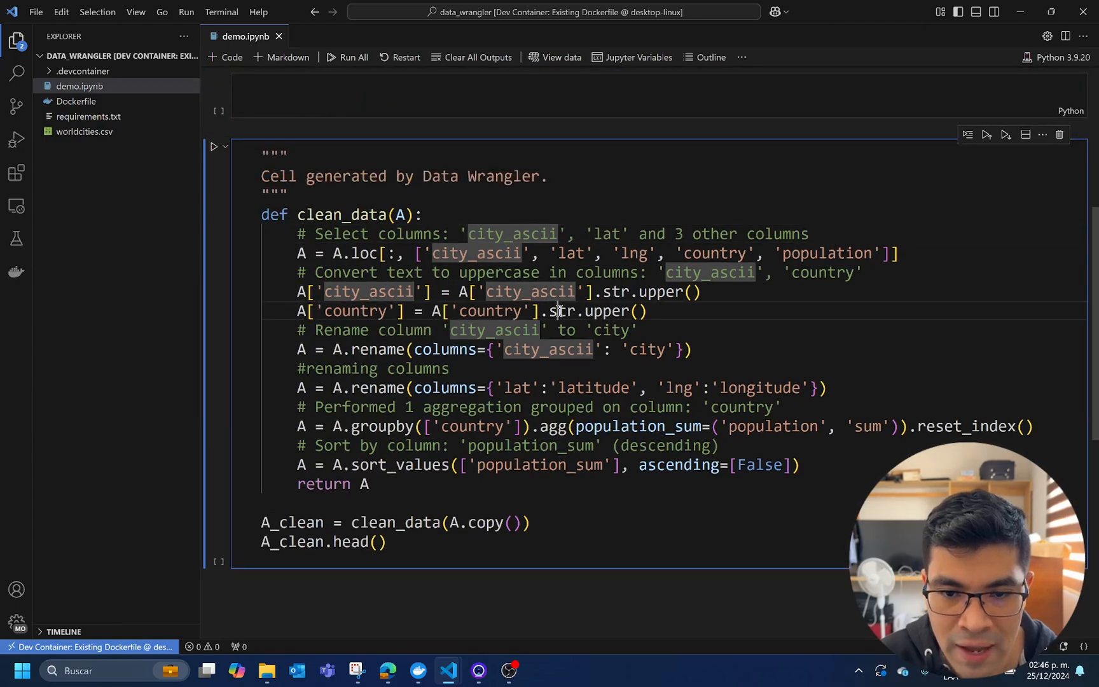
left_click(558, 311)
scroll(558, 311, "down", 2)
scroll(536, 337, "up", 2)
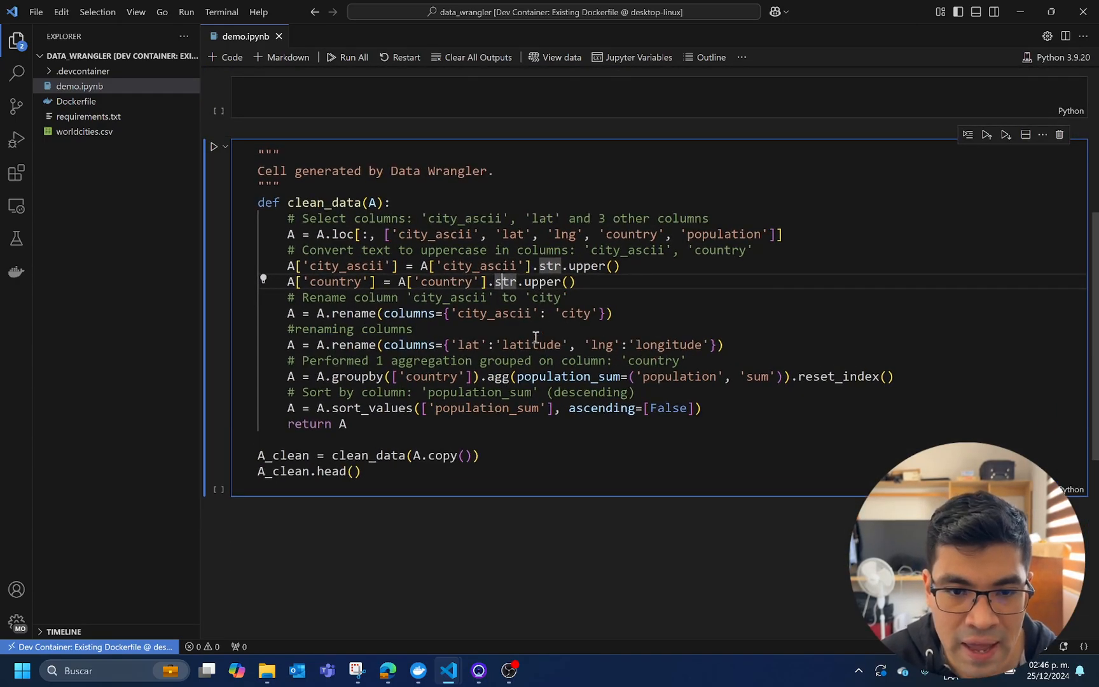
left_click(331, 215)
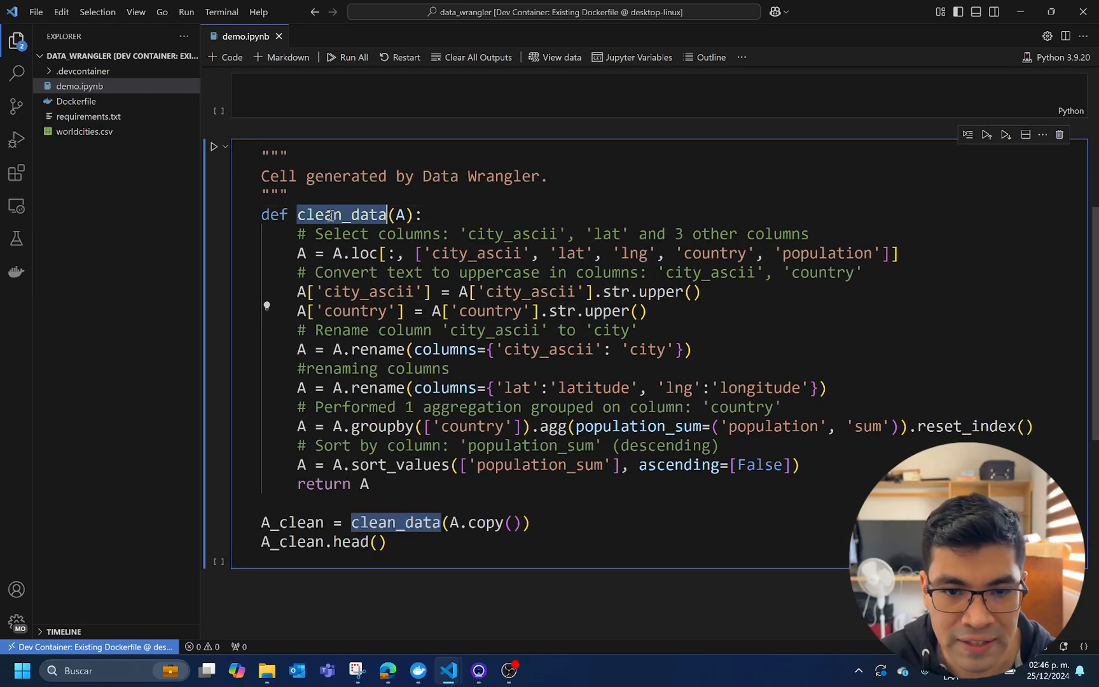
left_click(402, 215)
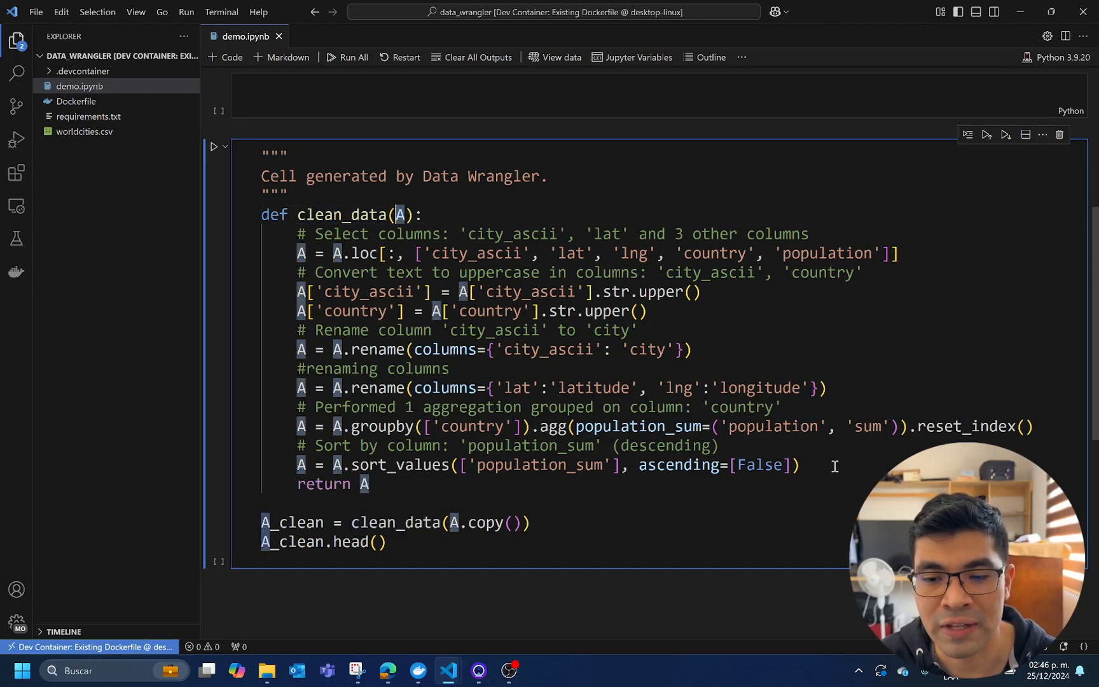
left_click_drag(800, 465, 248, 240)
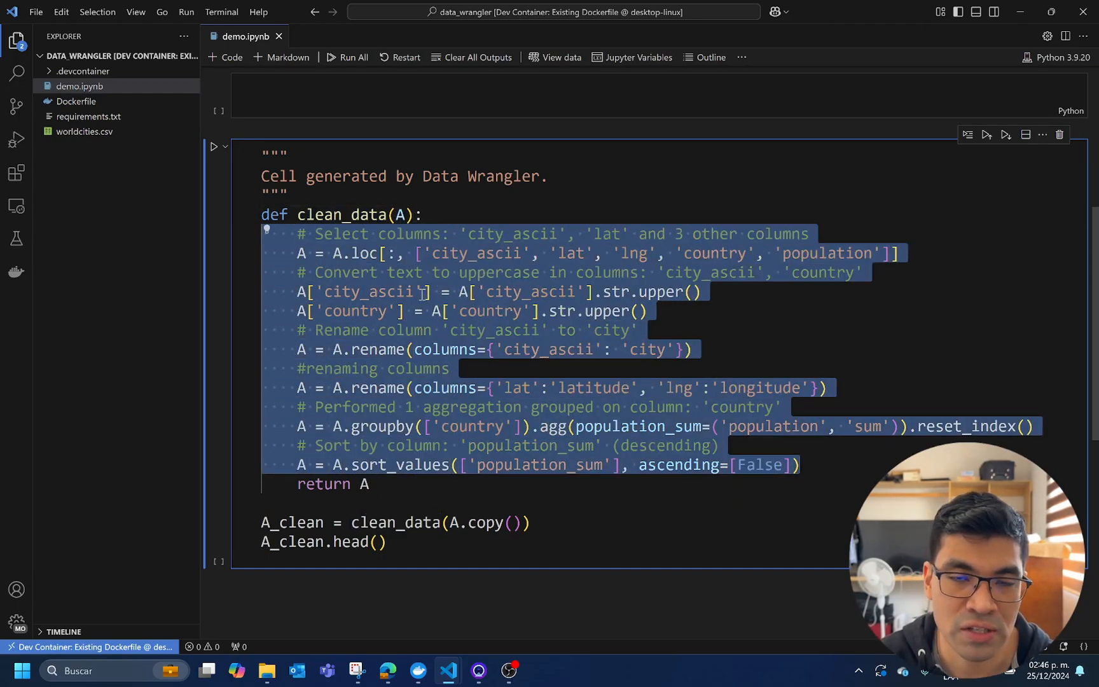
left_click(416, 483)
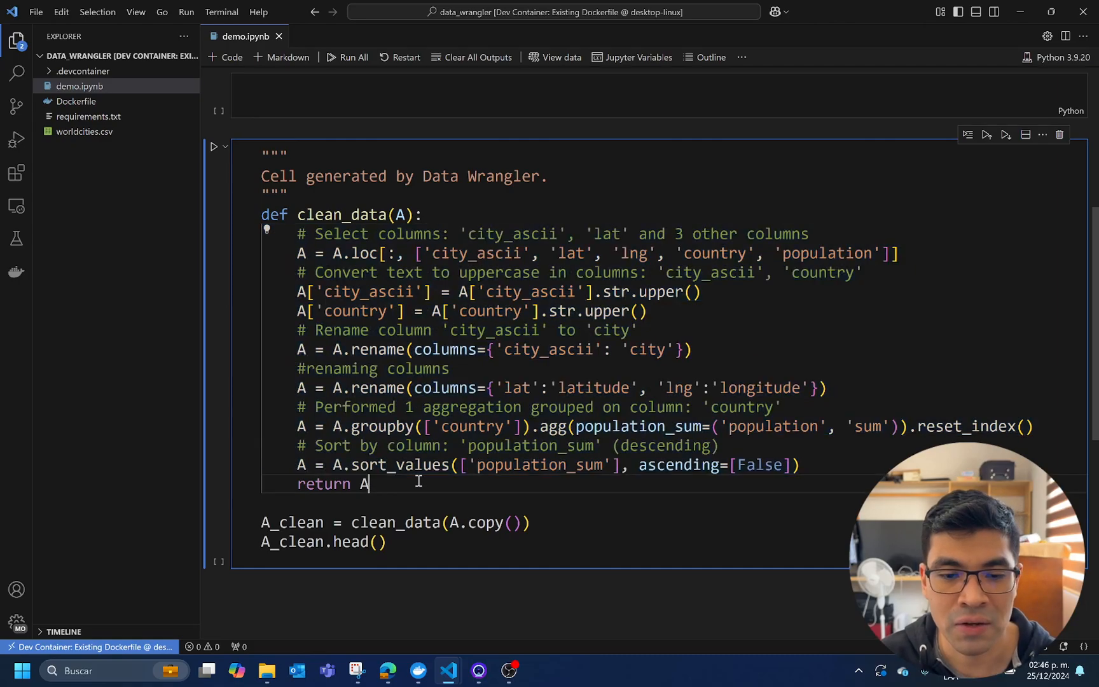
scroll(437, 439, "up", 5)
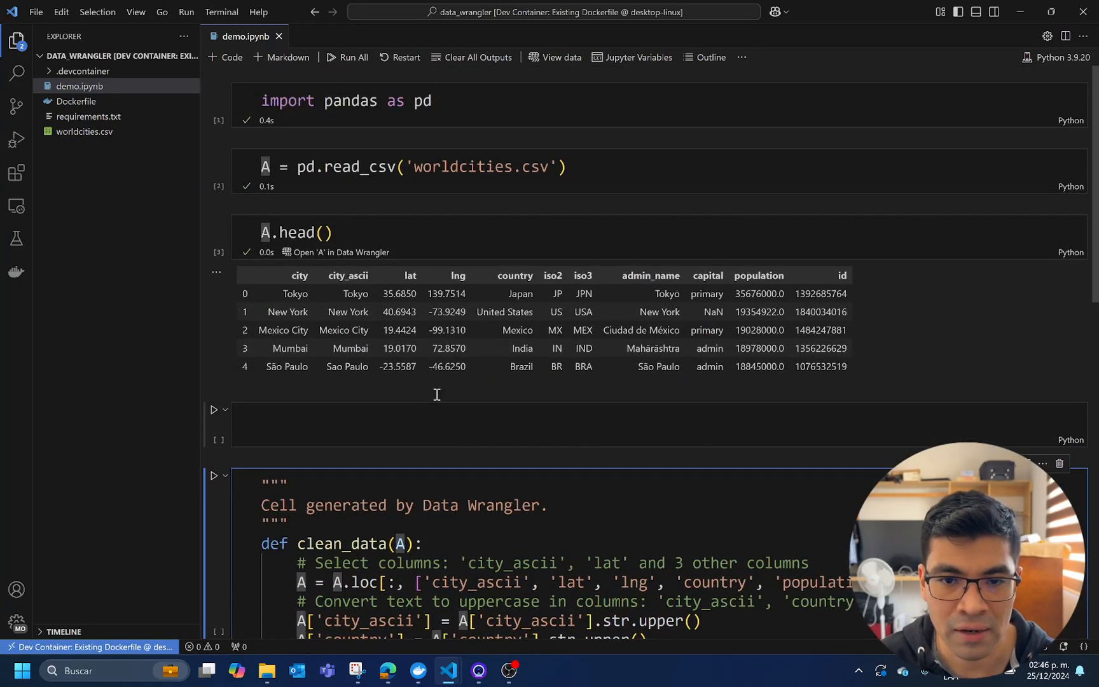
Run the generated clean_data cell to create A_clean and display its first rows
scroll(394, 395, "down", 5)
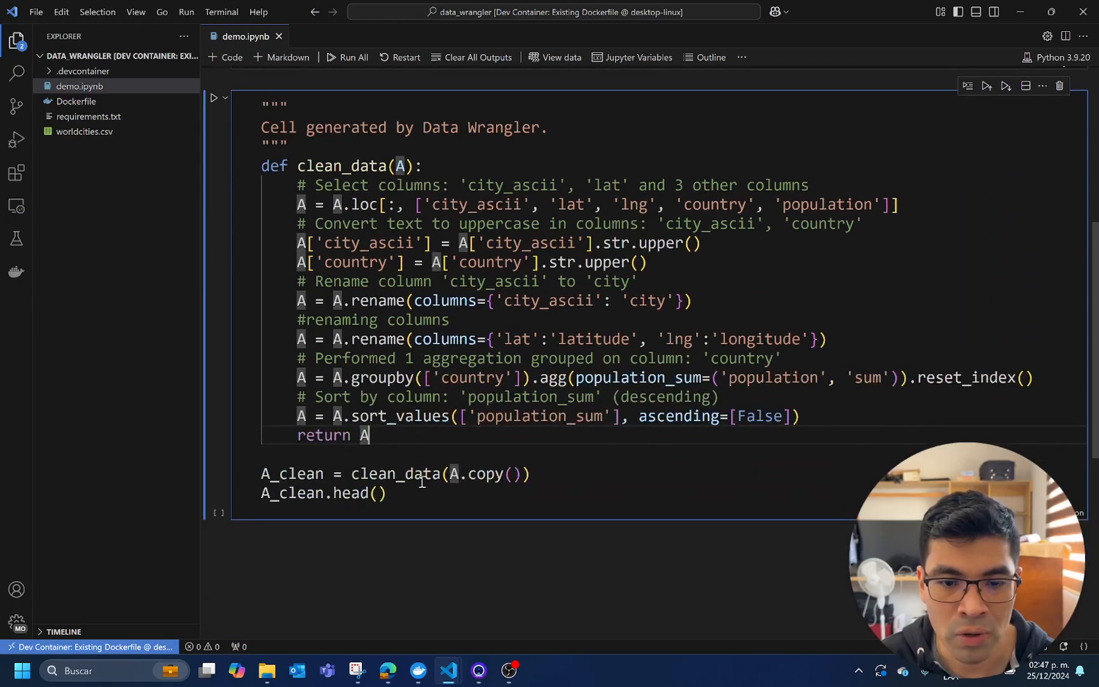
left_click(384, 493)
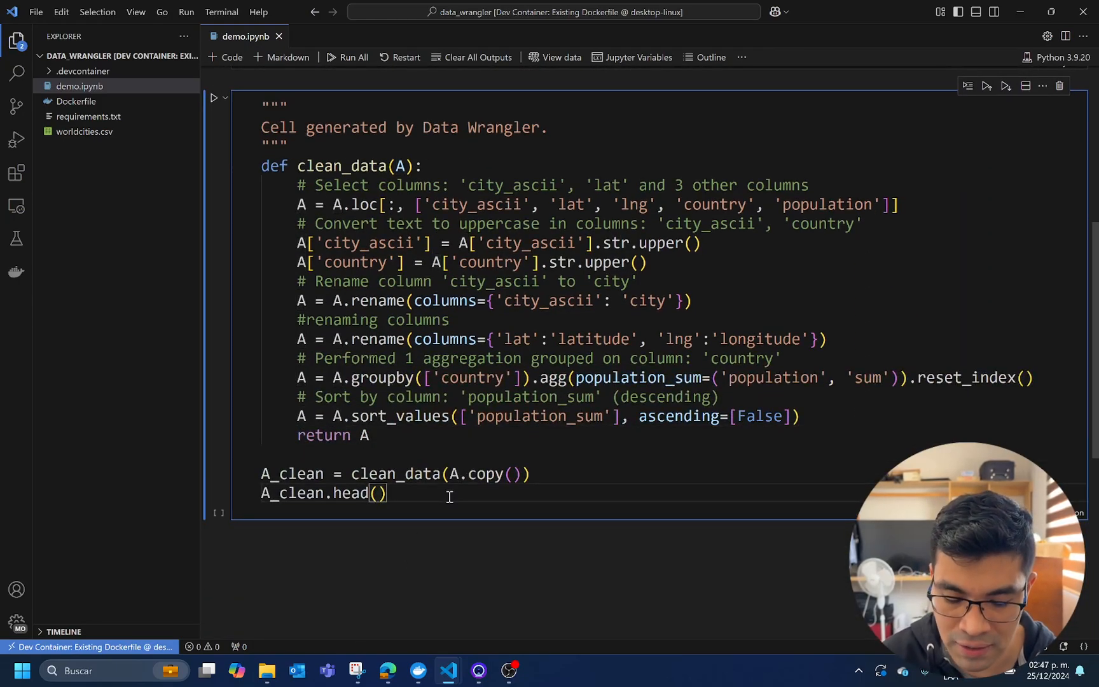
key("shift+Return")
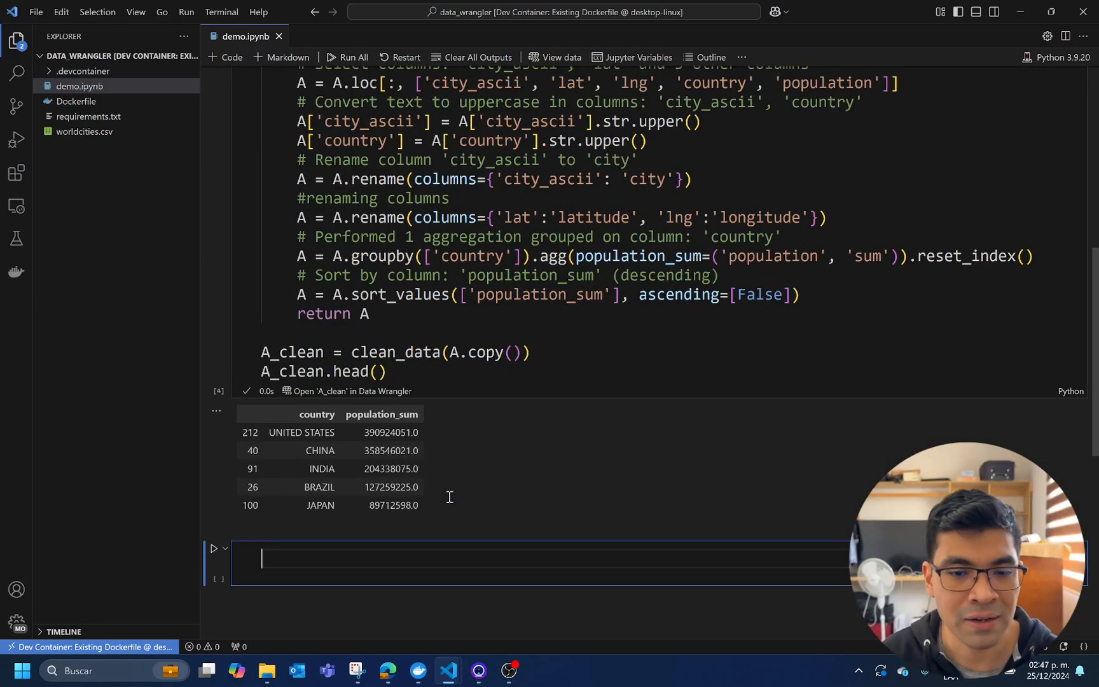